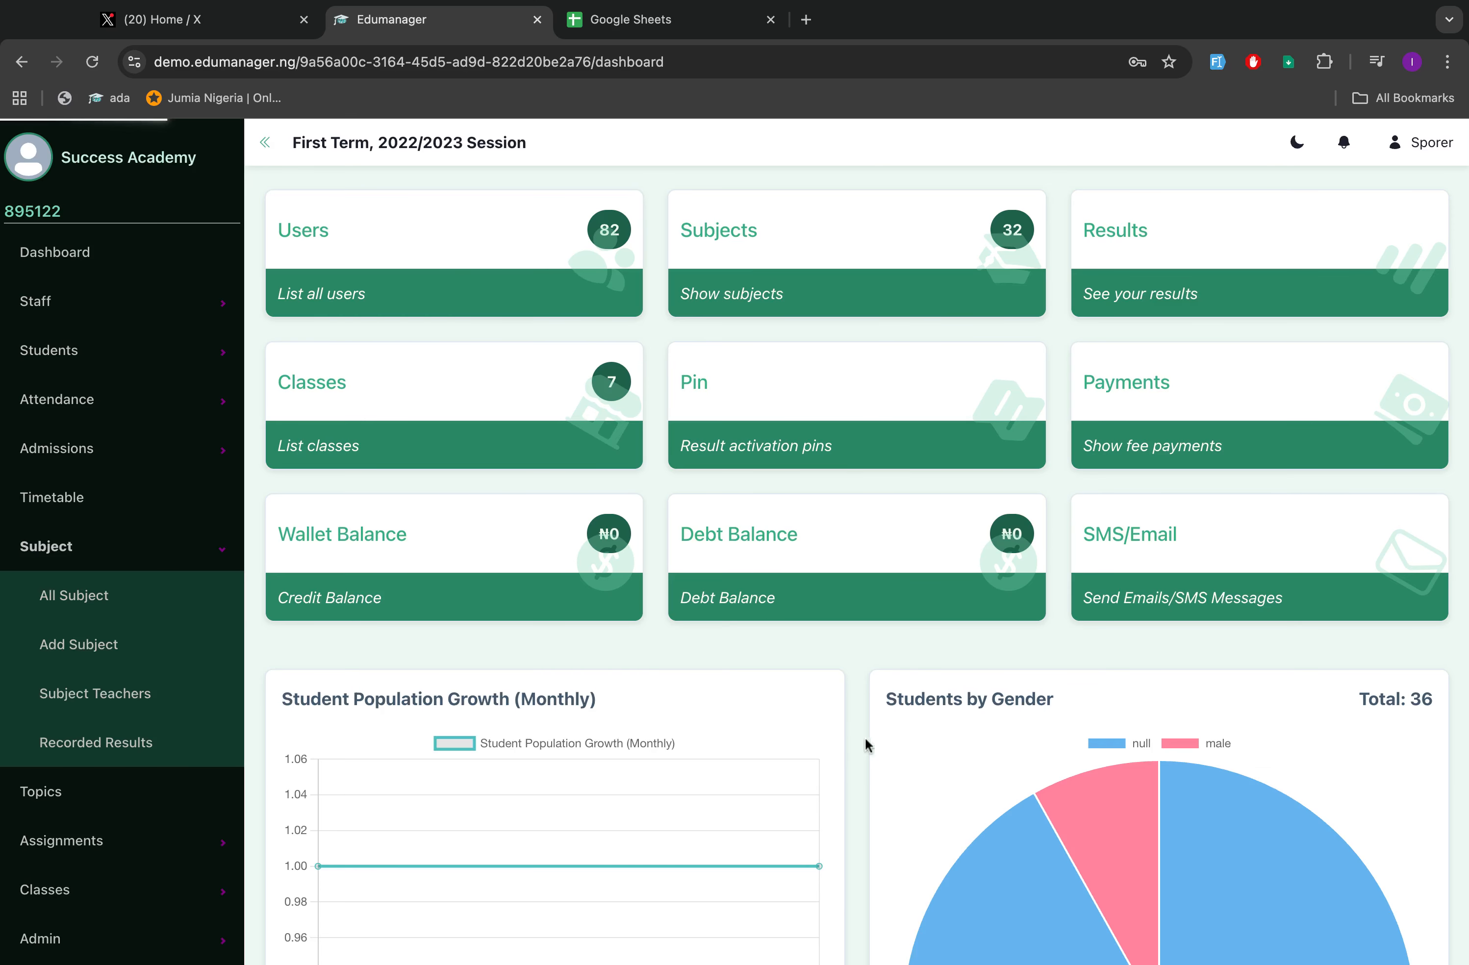
# Create a session named First Term JS 1 Exam in the Marketing subject's question bank, leaving category and general instructions blank.
pyautogui.click(869, 233)
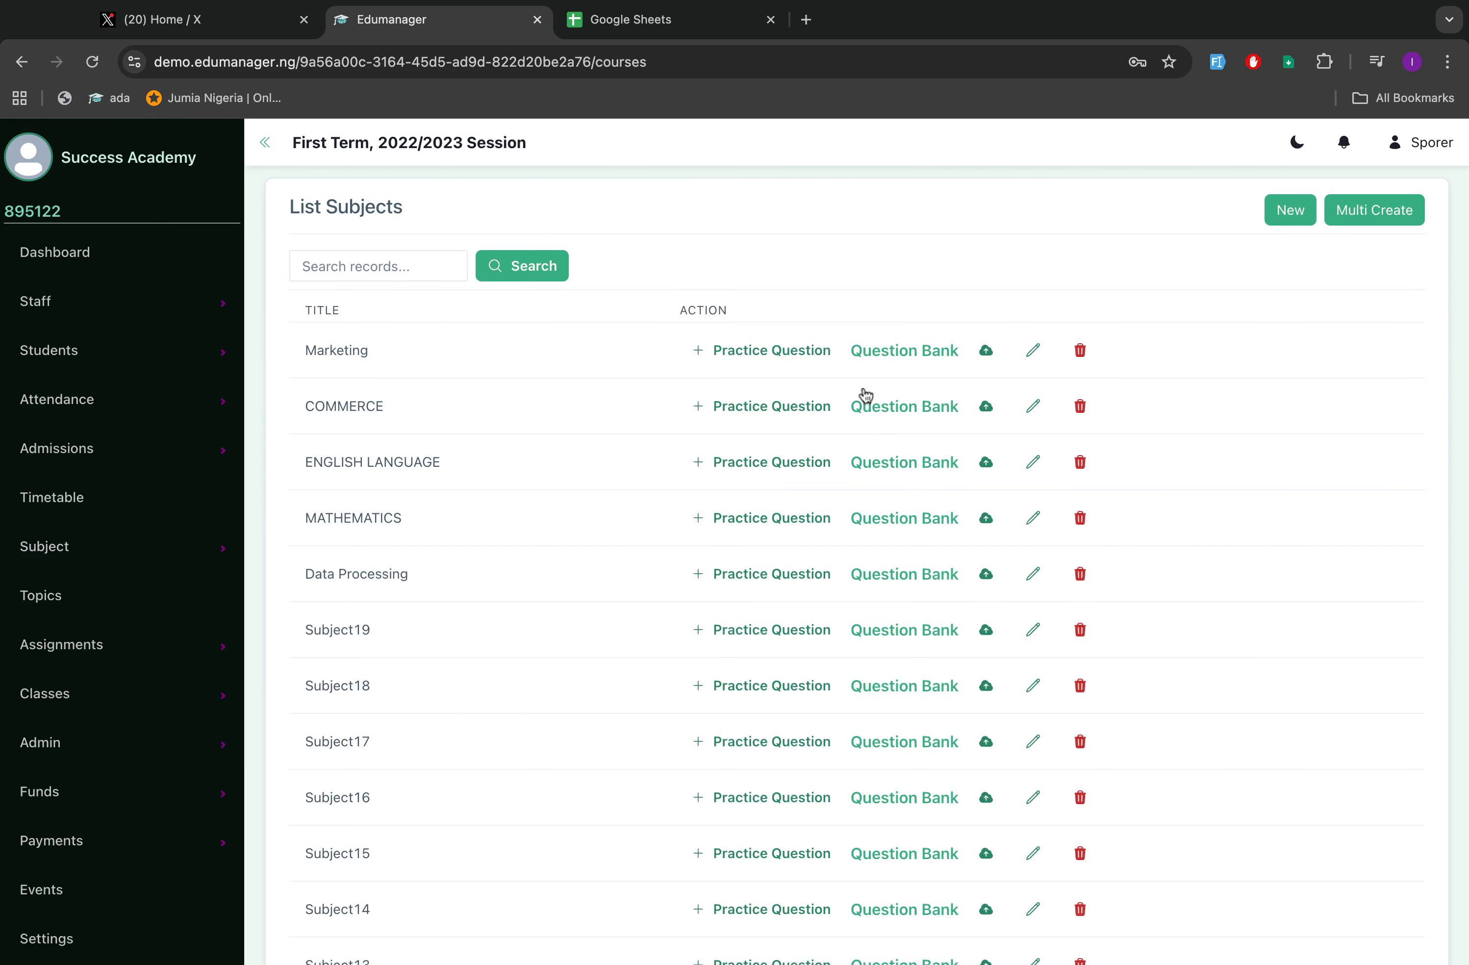
pyautogui.click(890, 356)
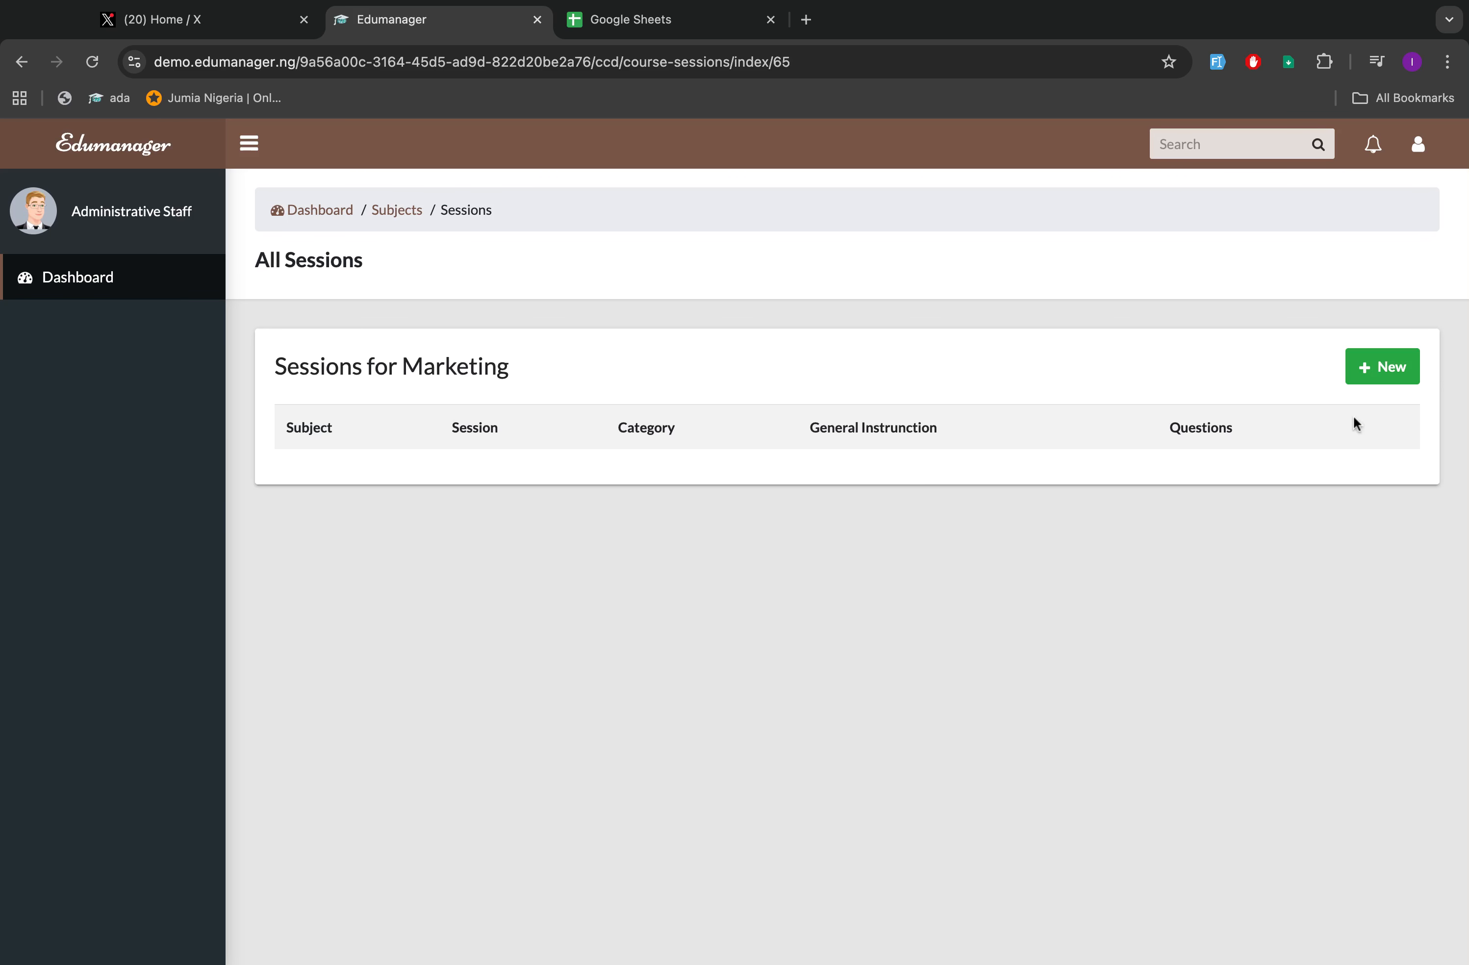
pyautogui.click(1388, 369)
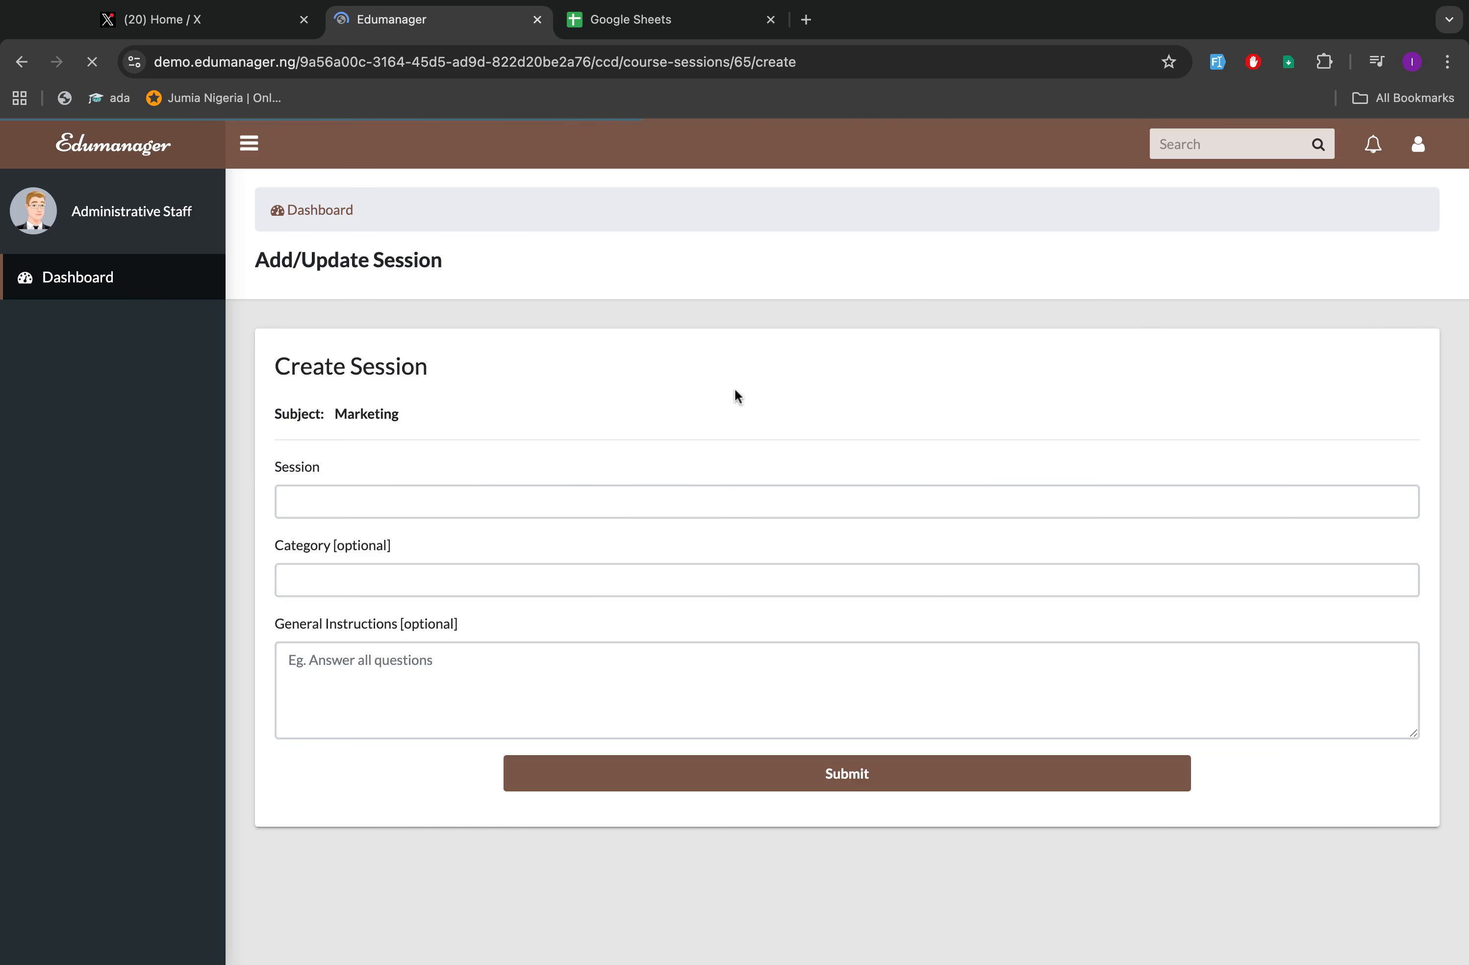
pyautogui.click(469, 504)
pyautogui.write('irst Term JSF')
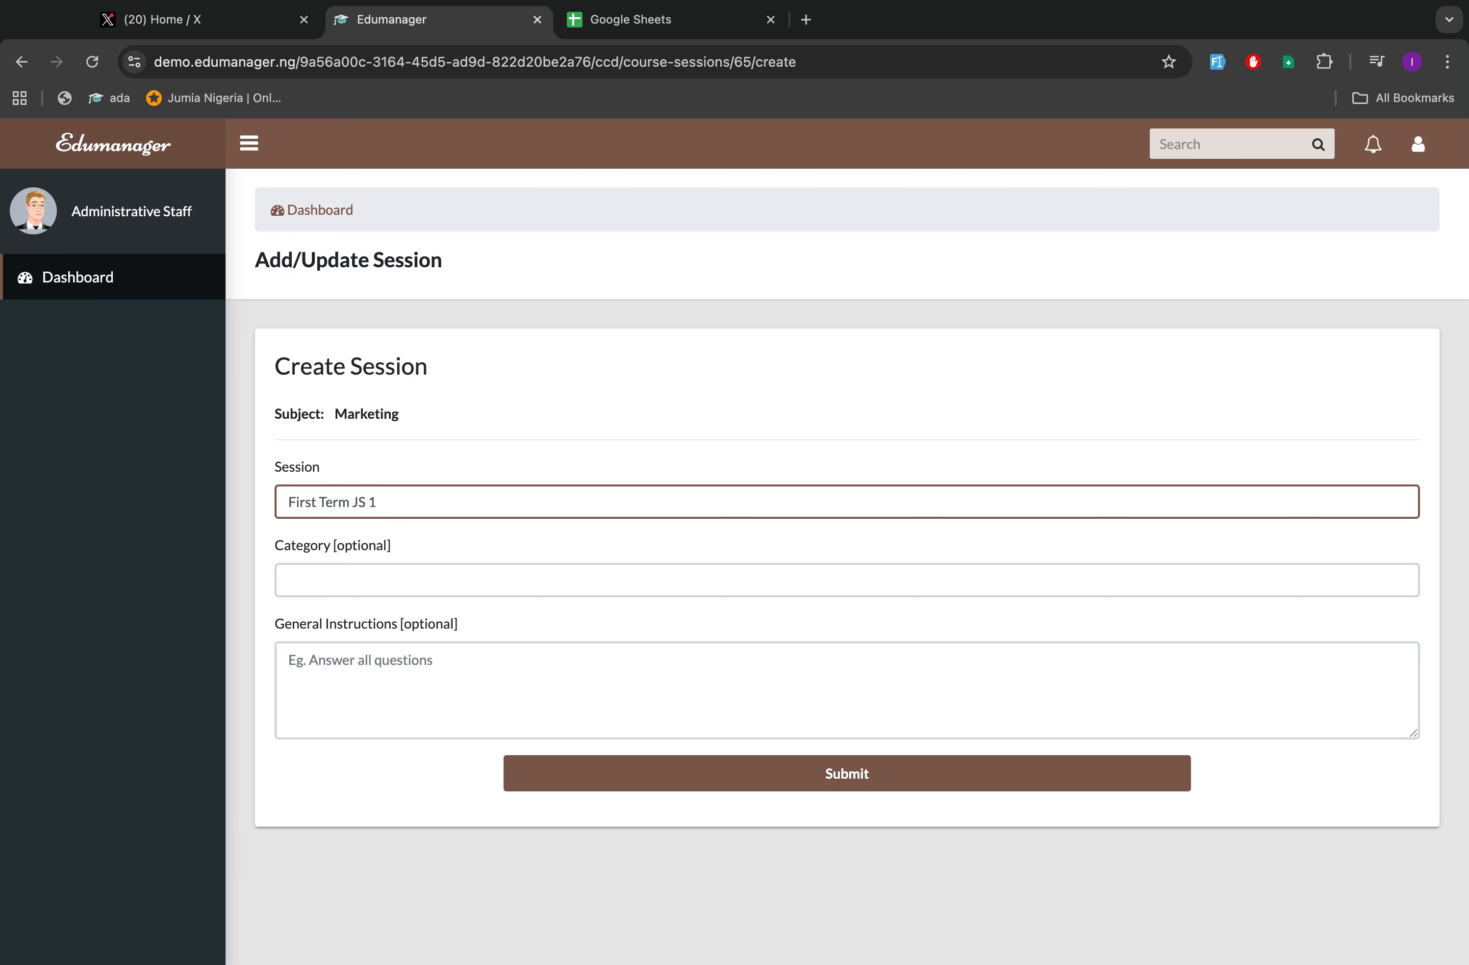
pyautogui.write(' 1 Exam')
pyautogui.click(354, 578)
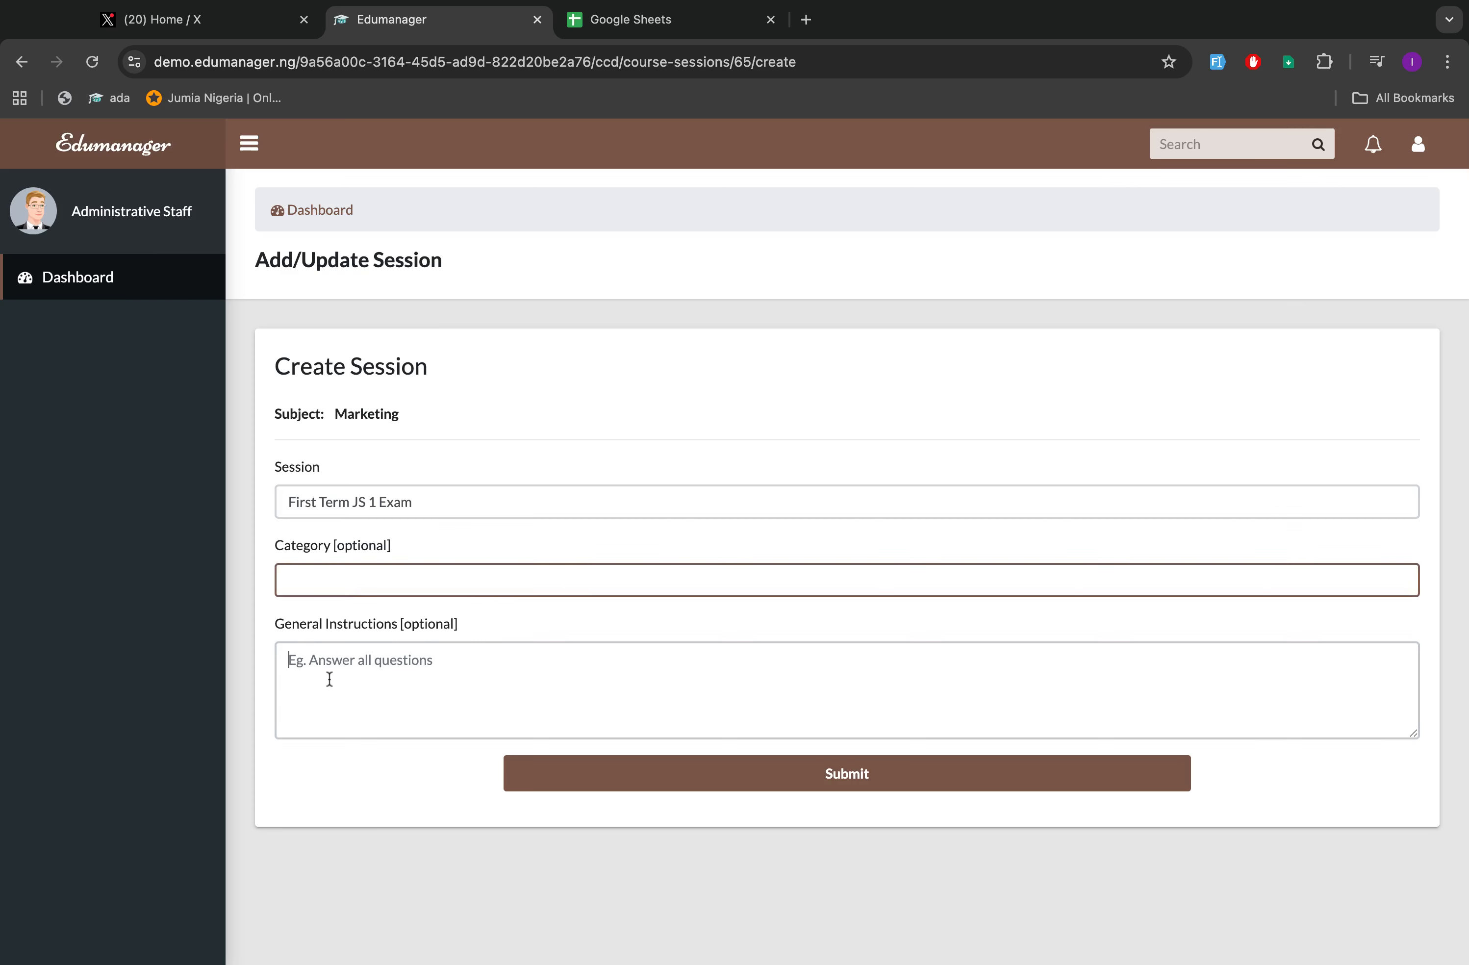
pyautogui.click(370, 671)
pyautogui.click(706, 785)
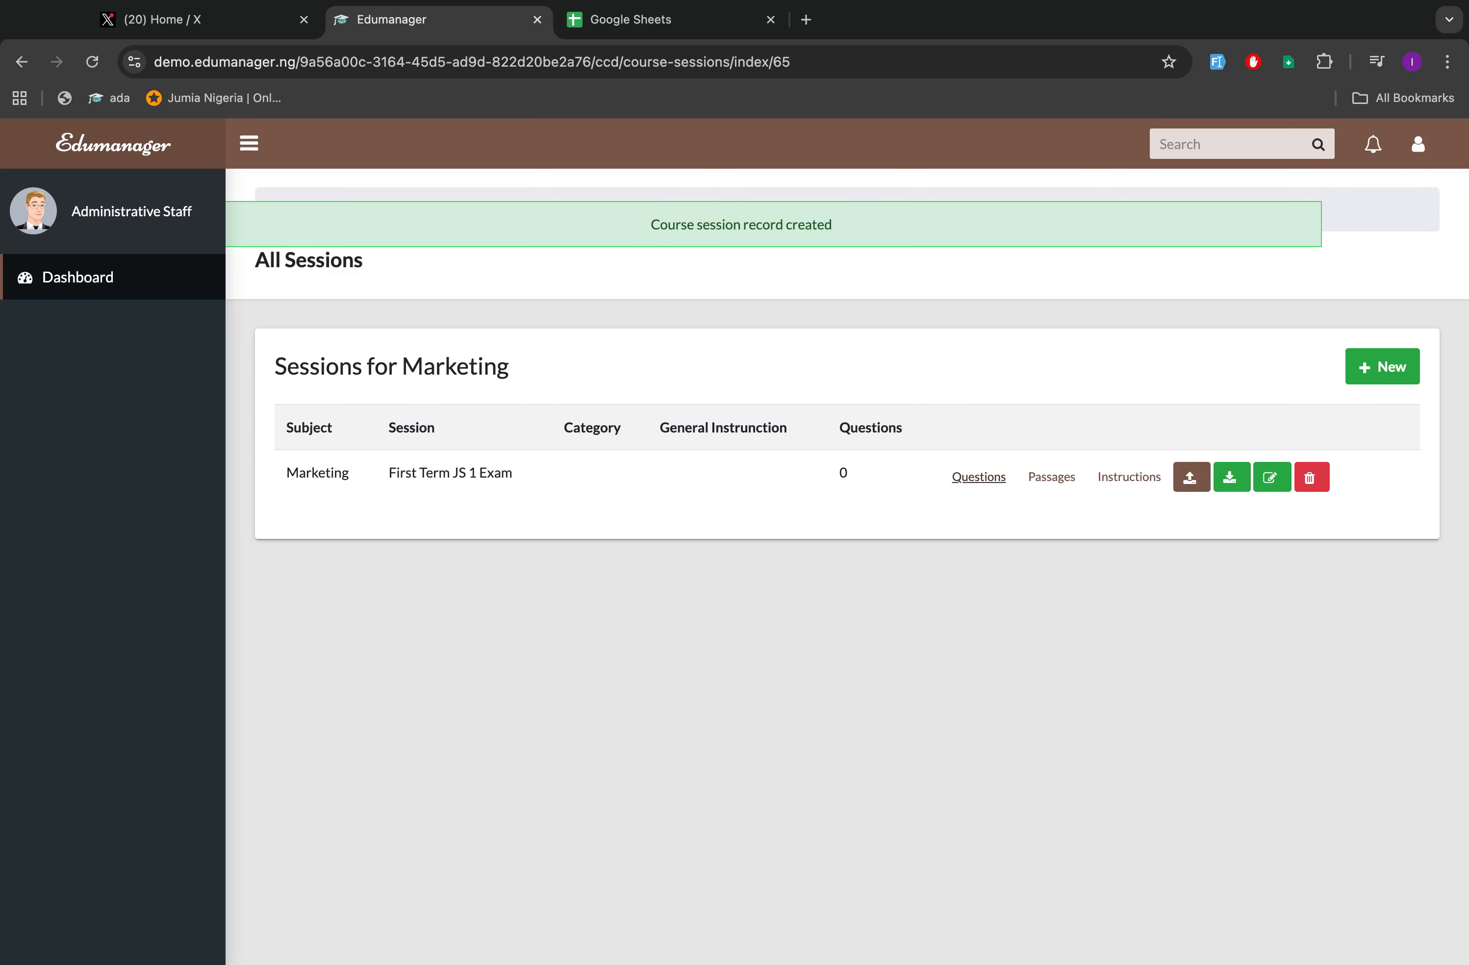
# View the blank question creation form for the First Term JS 1 Exam session and return to the sessions list.
pyautogui.click(978, 476)
pyautogui.click(1390, 356)
pyautogui.scroll(-3, 572, 550)
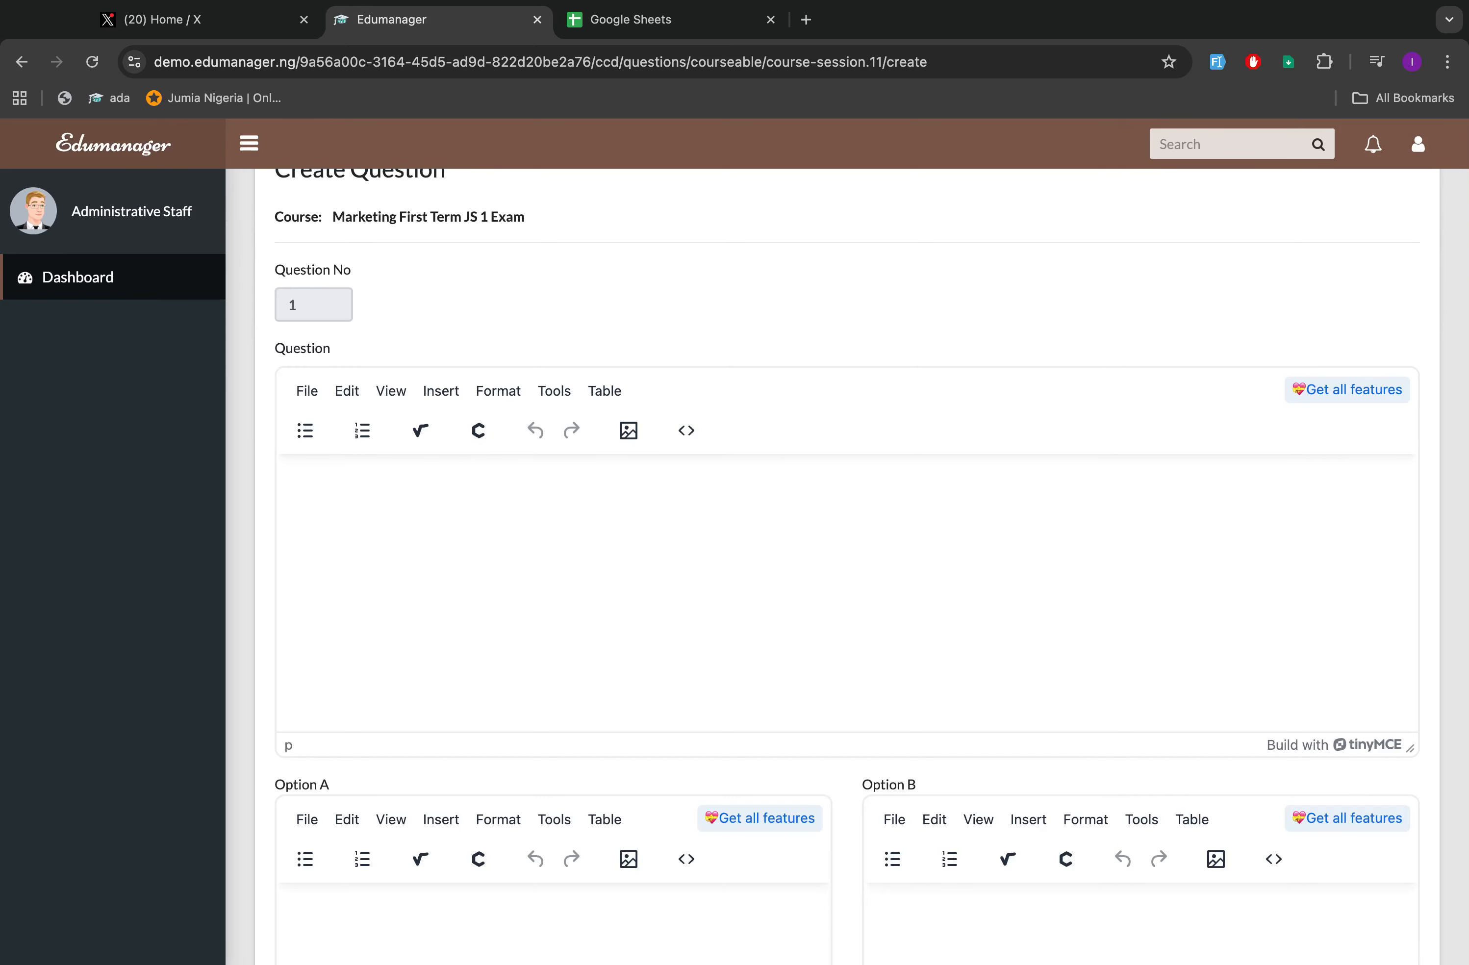
pyautogui.click(293, 480)
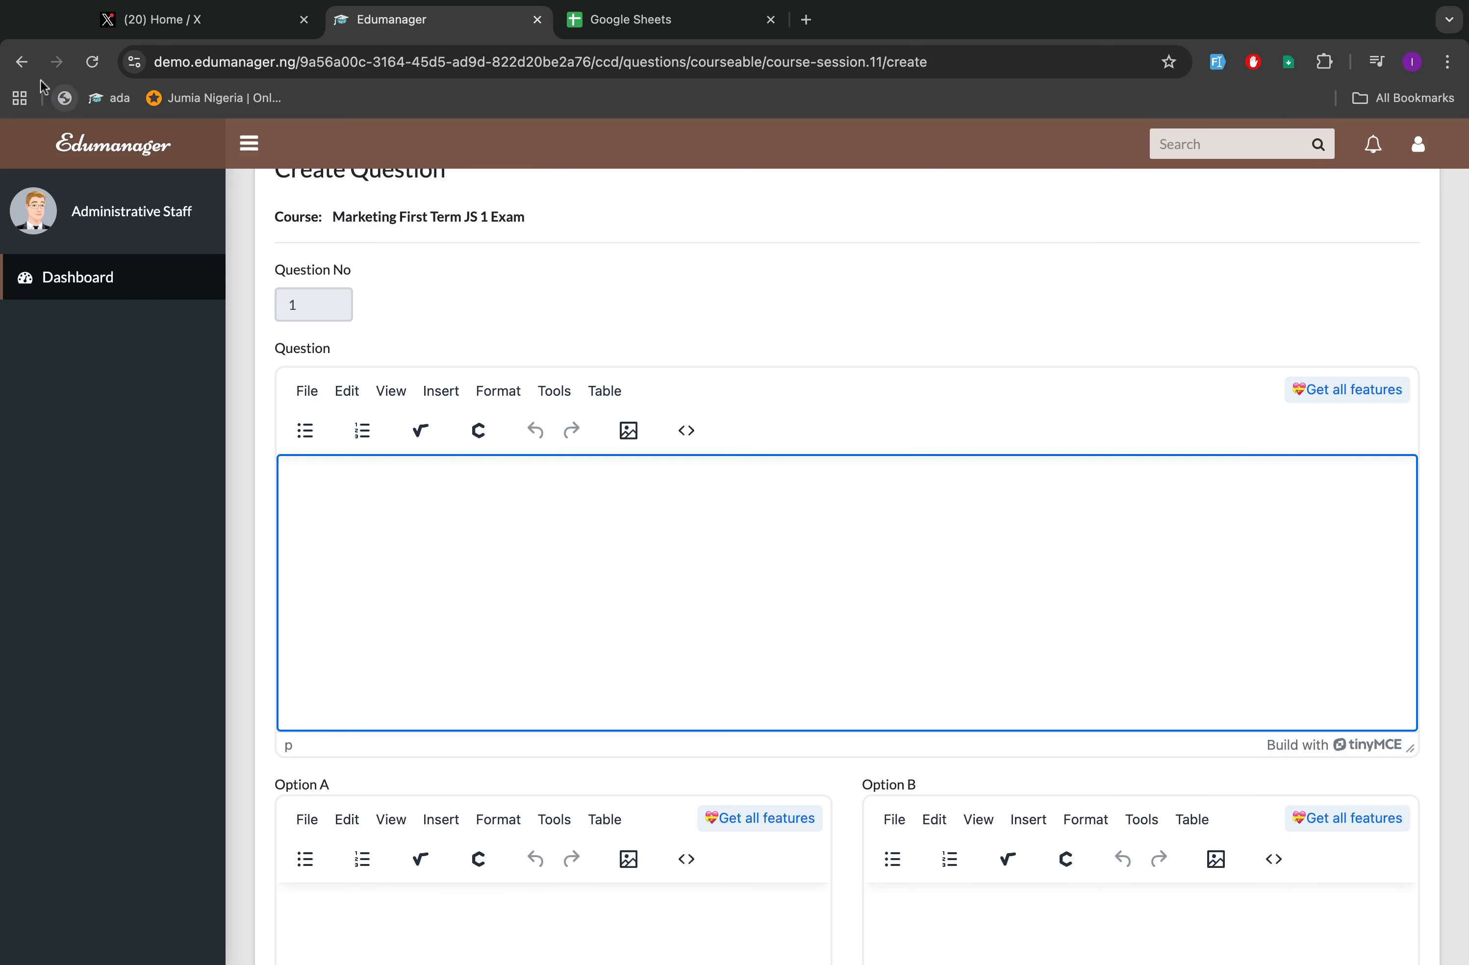
pyautogui.click(22, 65)
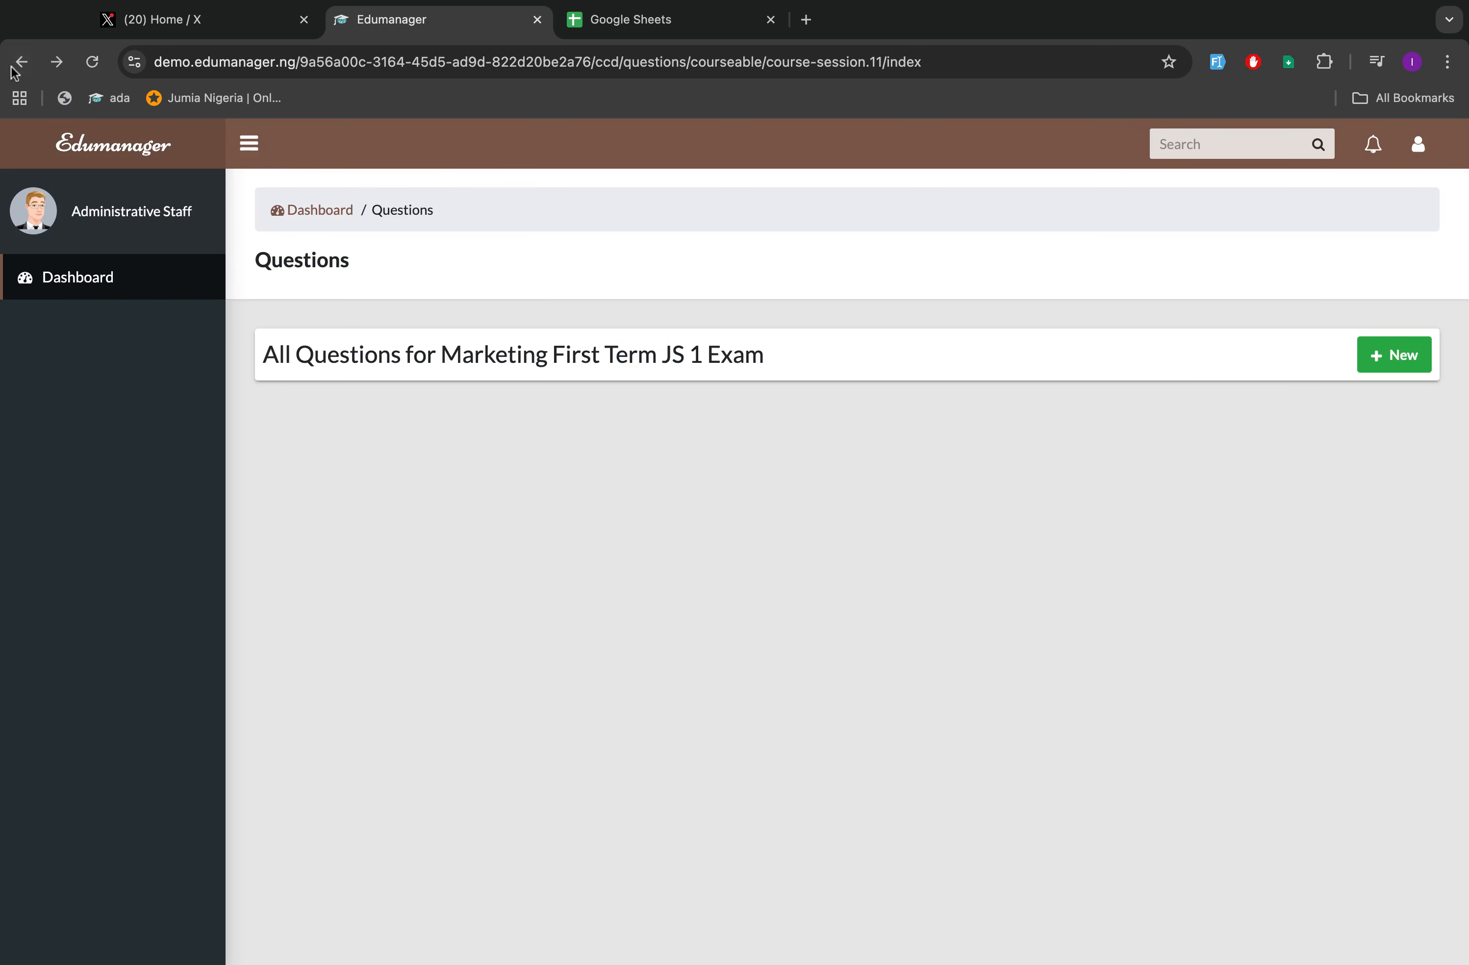
pyautogui.click(20, 63)
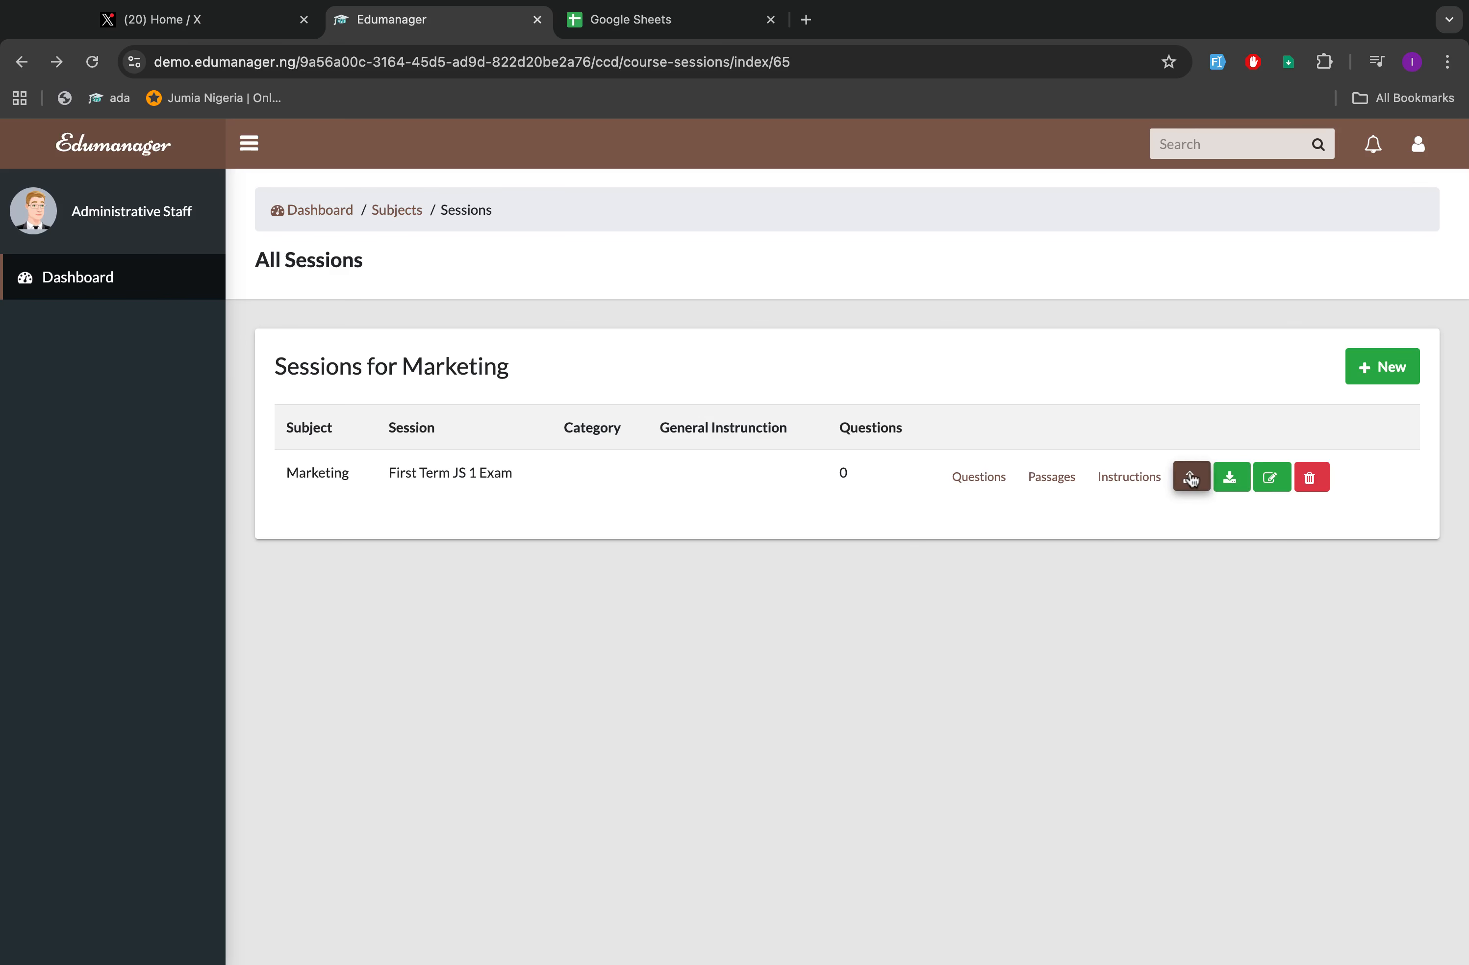
# Open the question upload page for the First Term JS 1 Exam session and examine the required spreadsheet column order.
pyautogui.click(1191, 477)
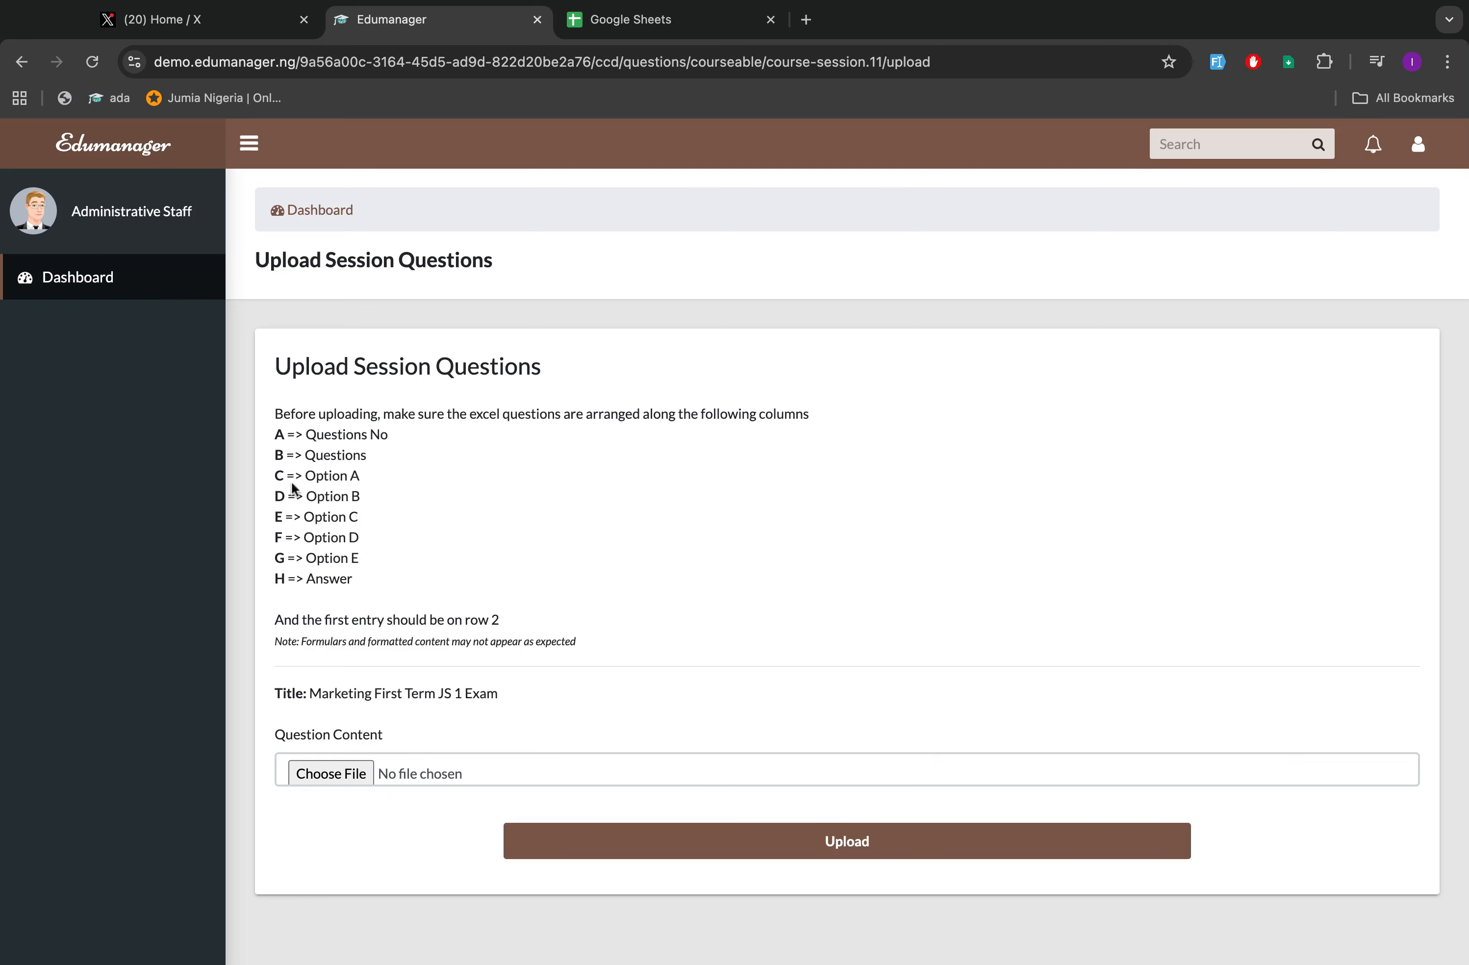
pyautogui.moveTo(271, 433)
pyautogui.mouseDown()
pyautogui.moveTo(338, 434)
pyautogui.moveTo(352, 578)
pyautogui.mouseUp()
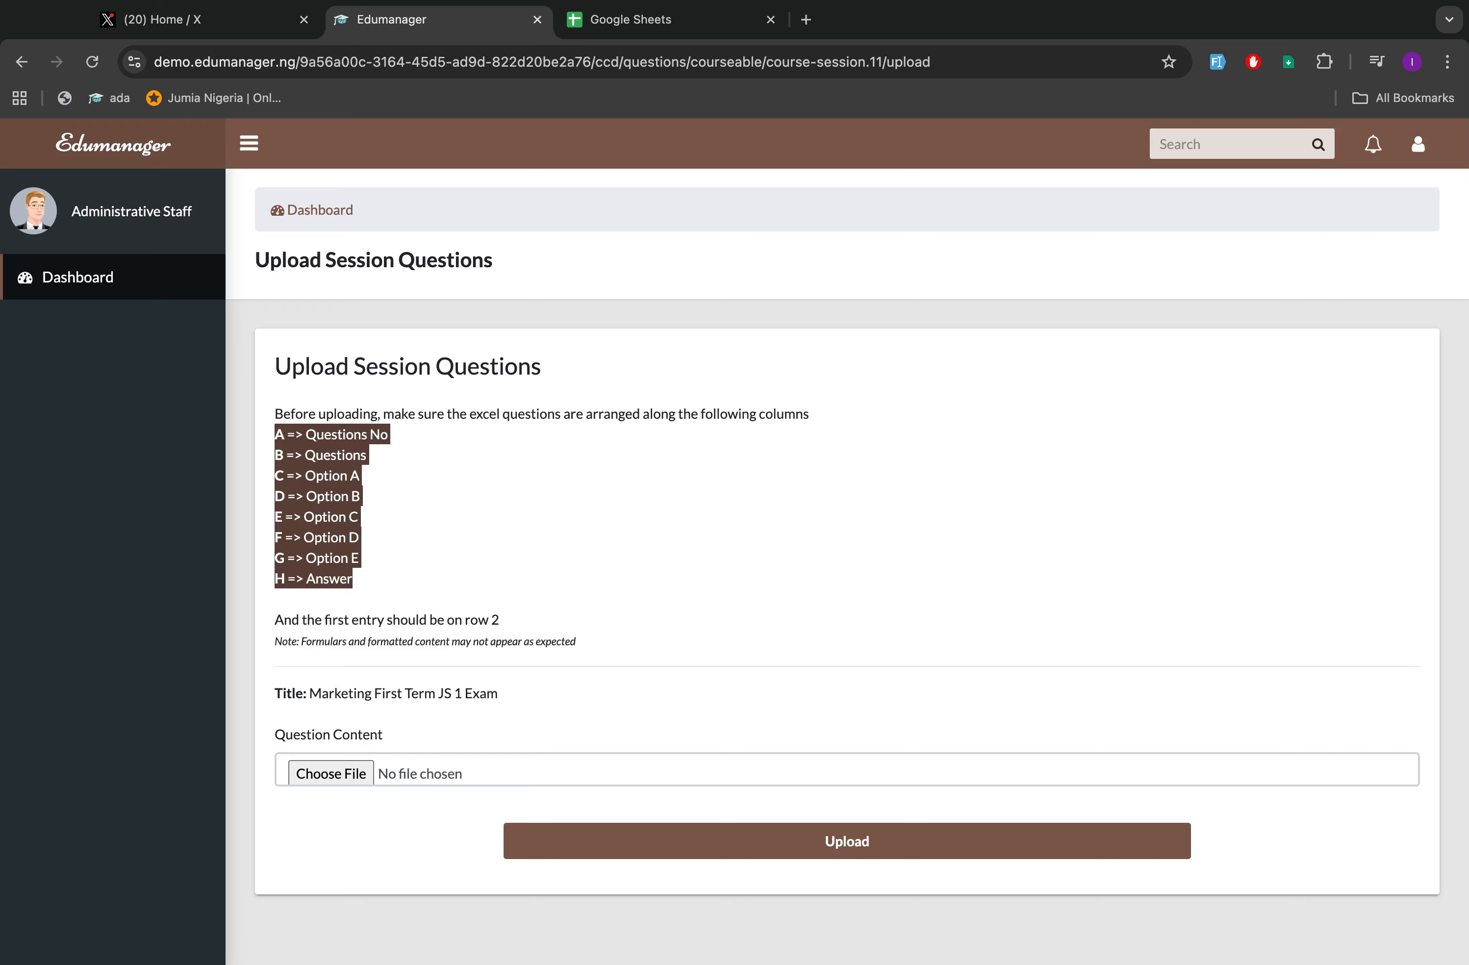
pyautogui.click(410, 465)
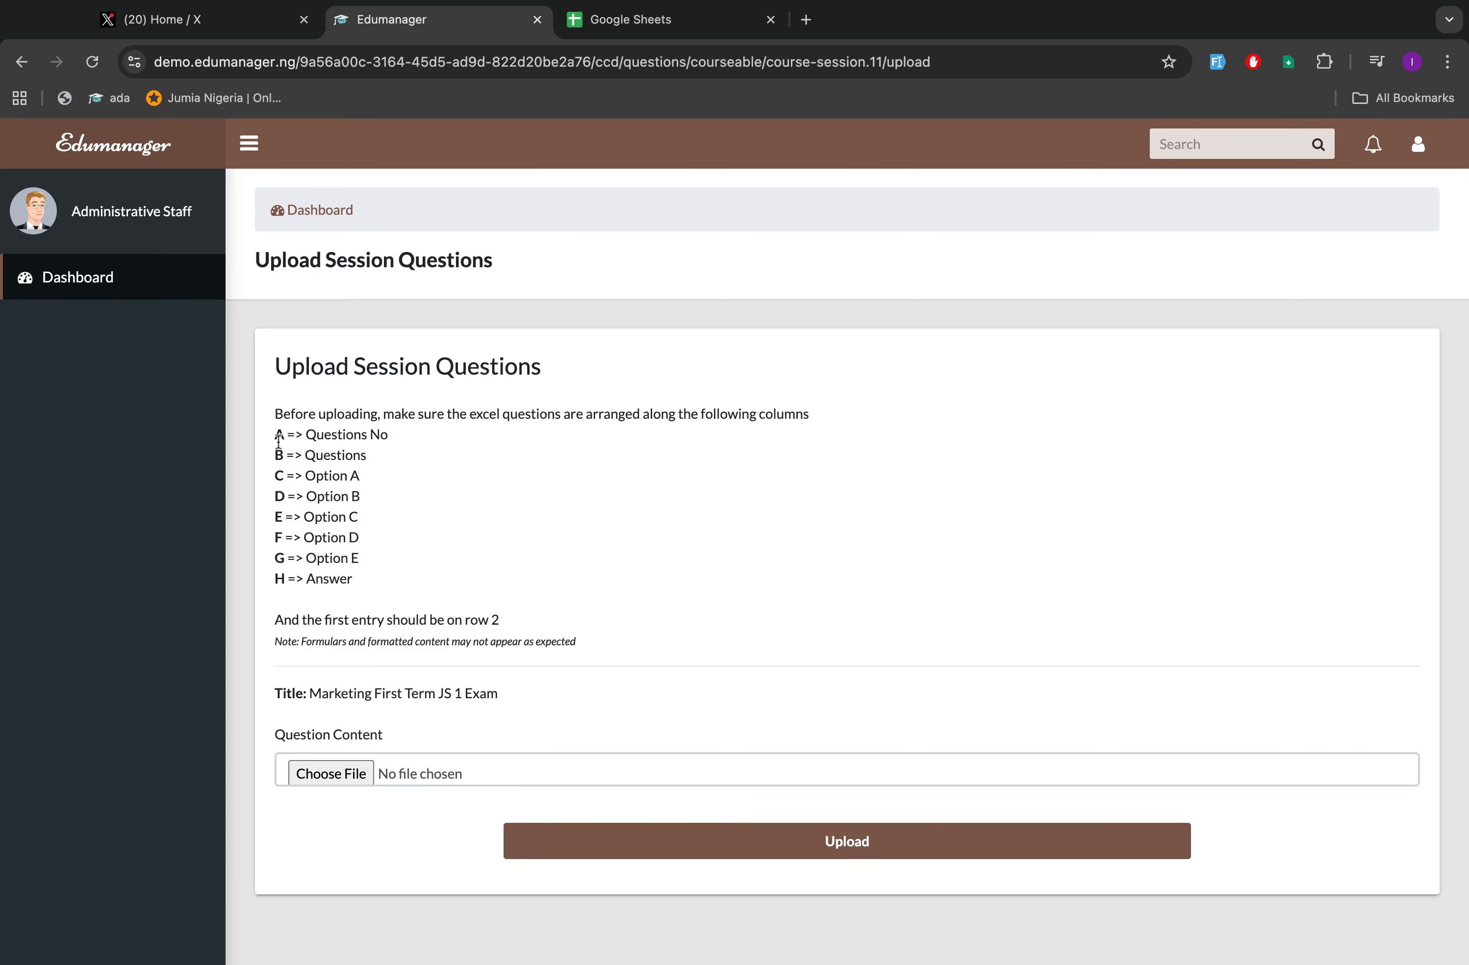
pyautogui.moveTo(275, 440)
pyautogui.mouseDown()
pyautogui.moveTo(388, 434)
pyautogui.moveTo(358, 475)
pyautogui.moveTo(353, 578)
pyautogui.moveTo(358, 557)
pyautogui.moveTo(352, 578)
pyautogui.moveTo(359, 557)
pyautogui.moveTo(275, 558)
pyautogui.mouseUp()
pyautogui.click(369, 557)
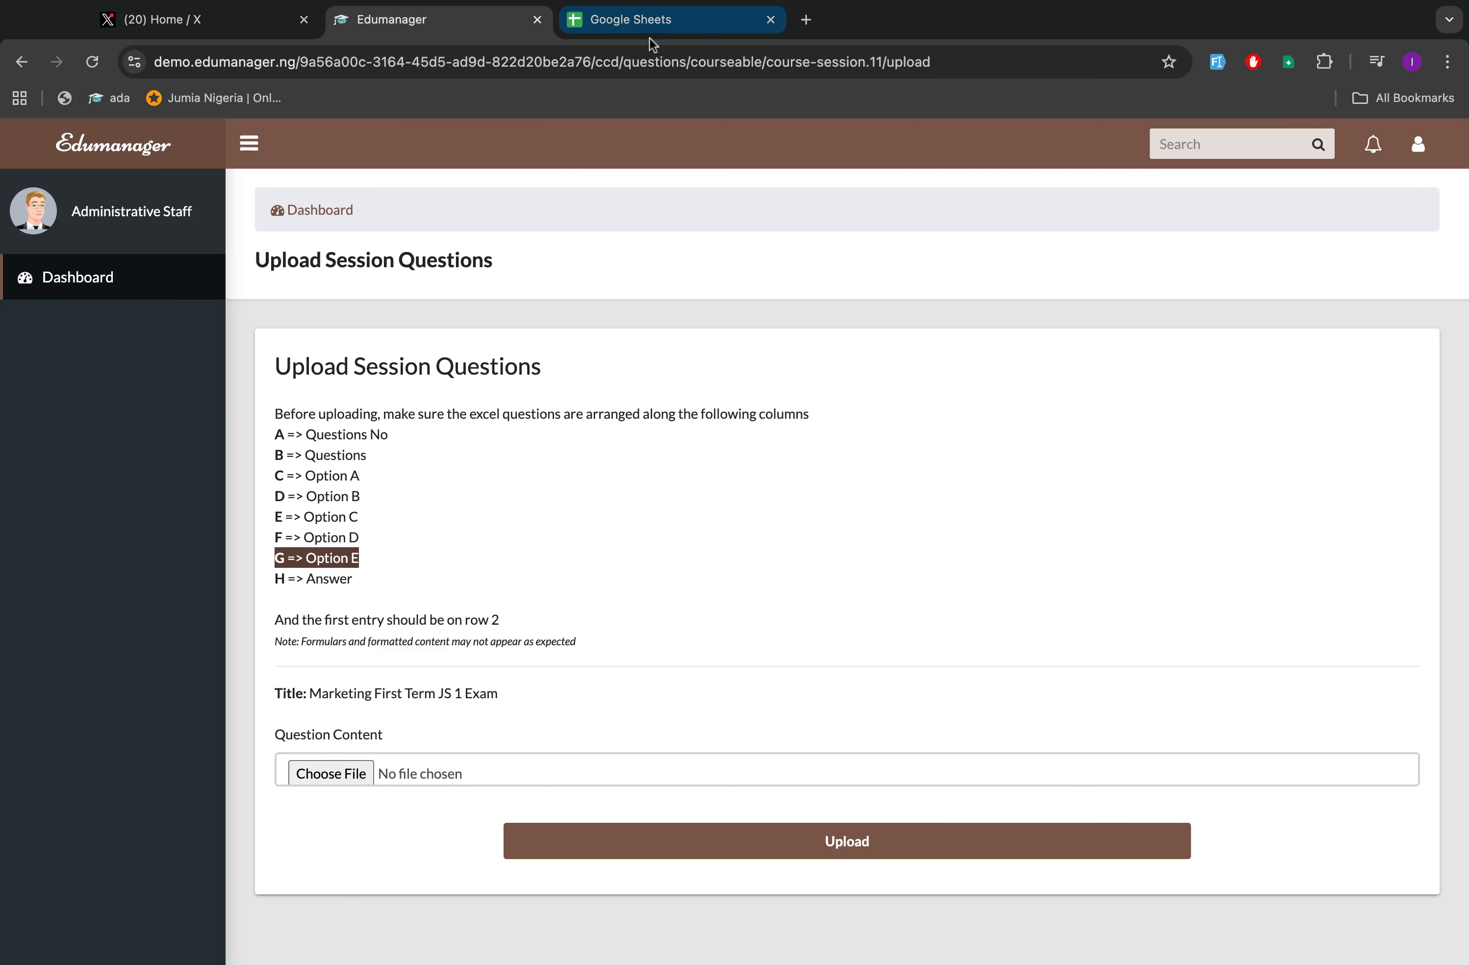
# Switch to Google Sheets, create a blank spreadsheet, and check Edumanager's required column layout against it.
pyautogui.click(621, 25)
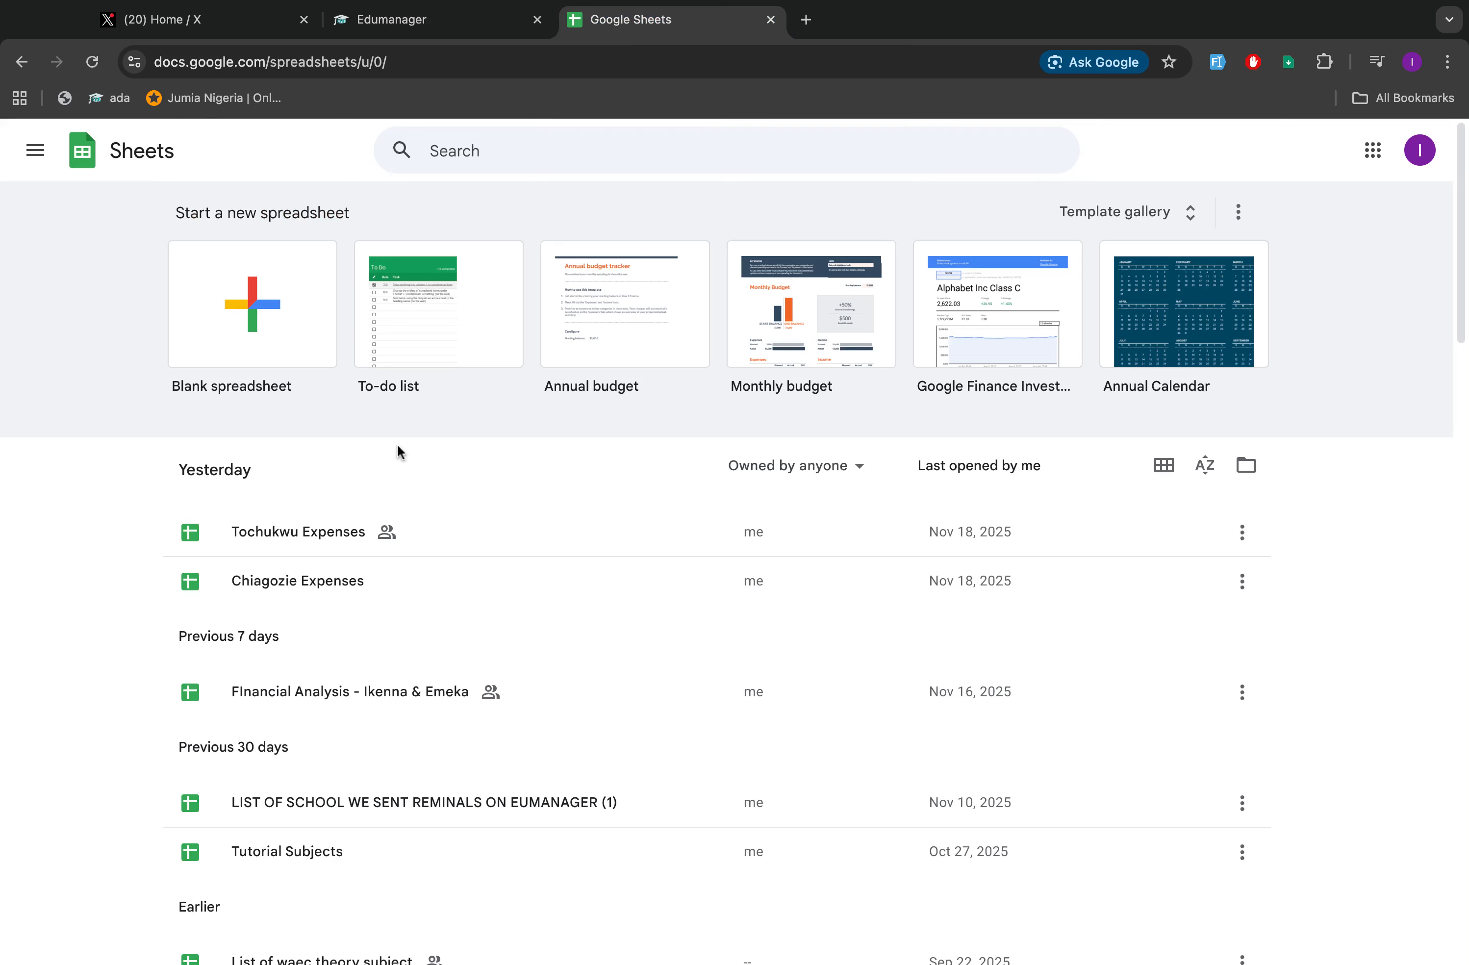
pyautogui.click(258, 312)
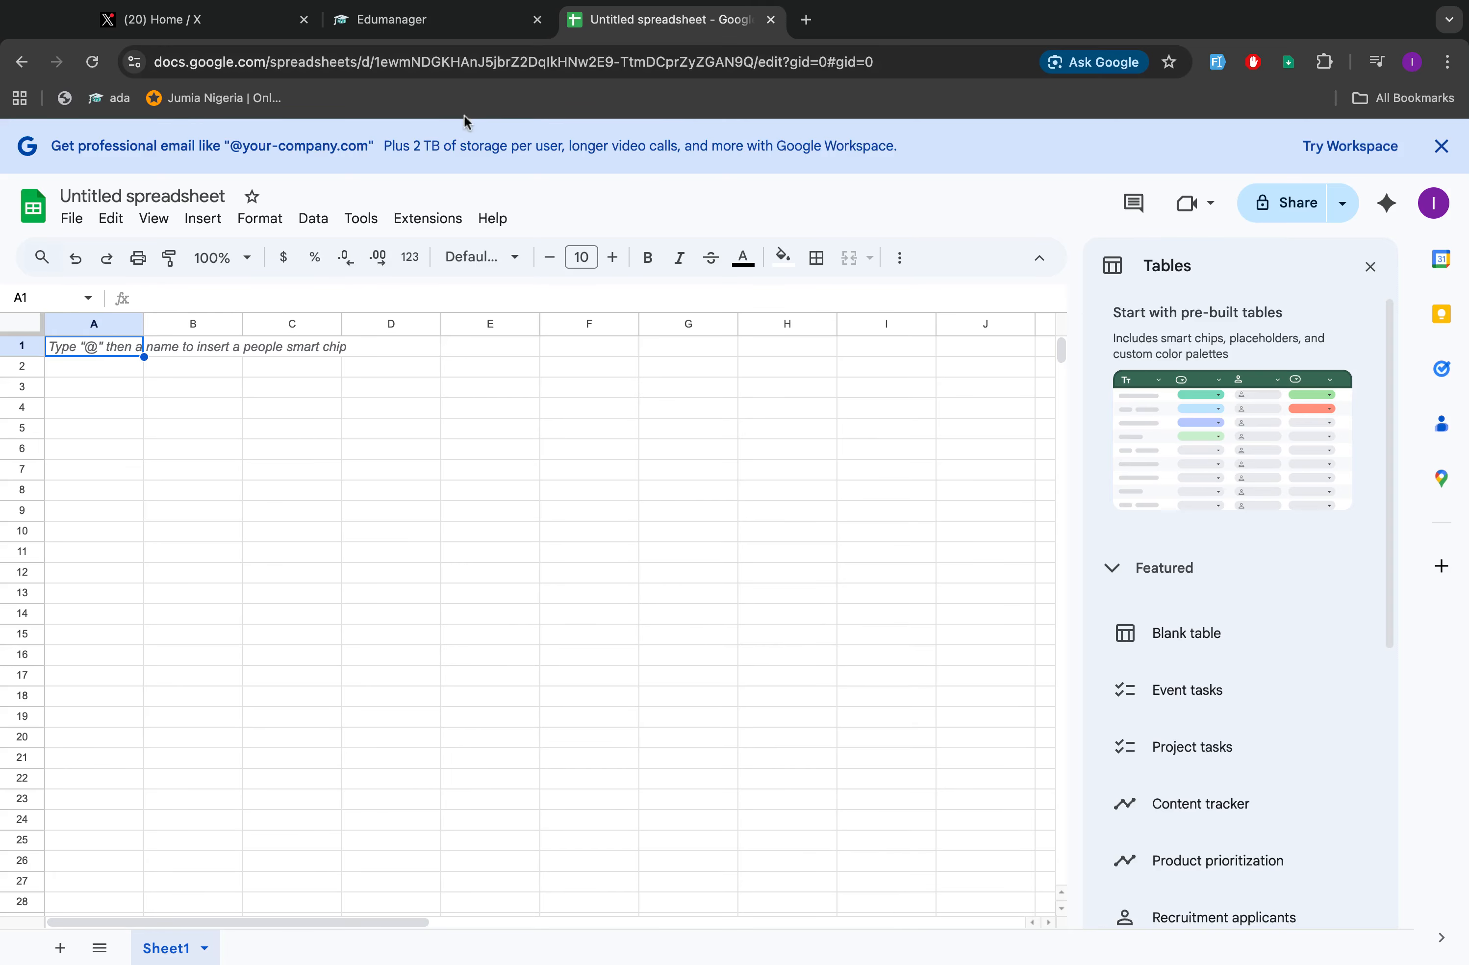
pyautogui.click(482, 9)
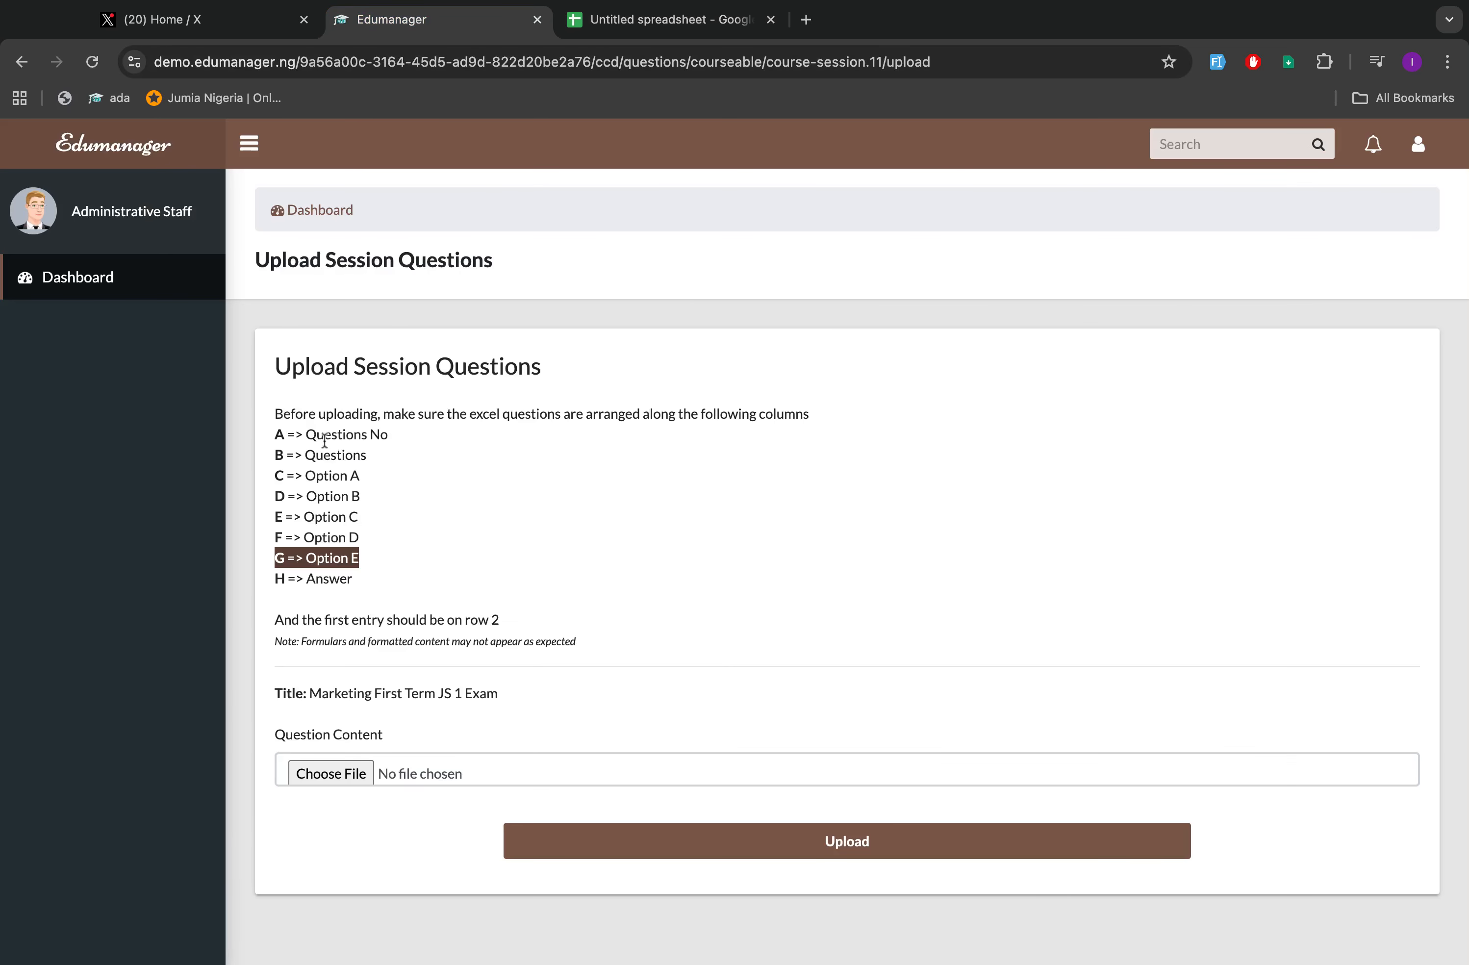
pyautogui.click(664, 25)
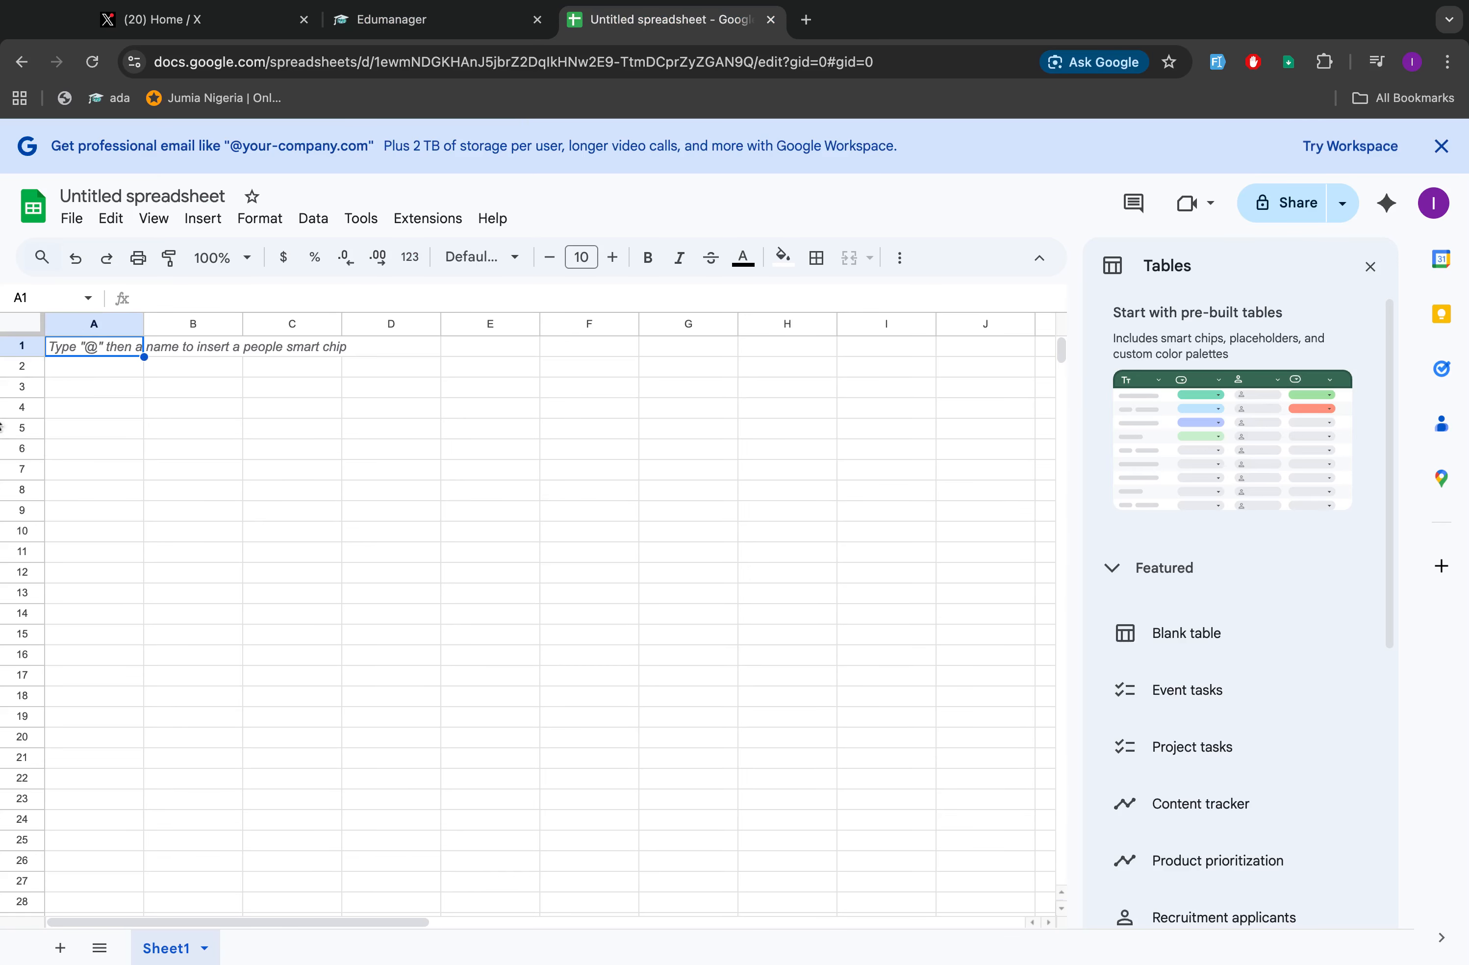
pyautogui.click(21, 345)
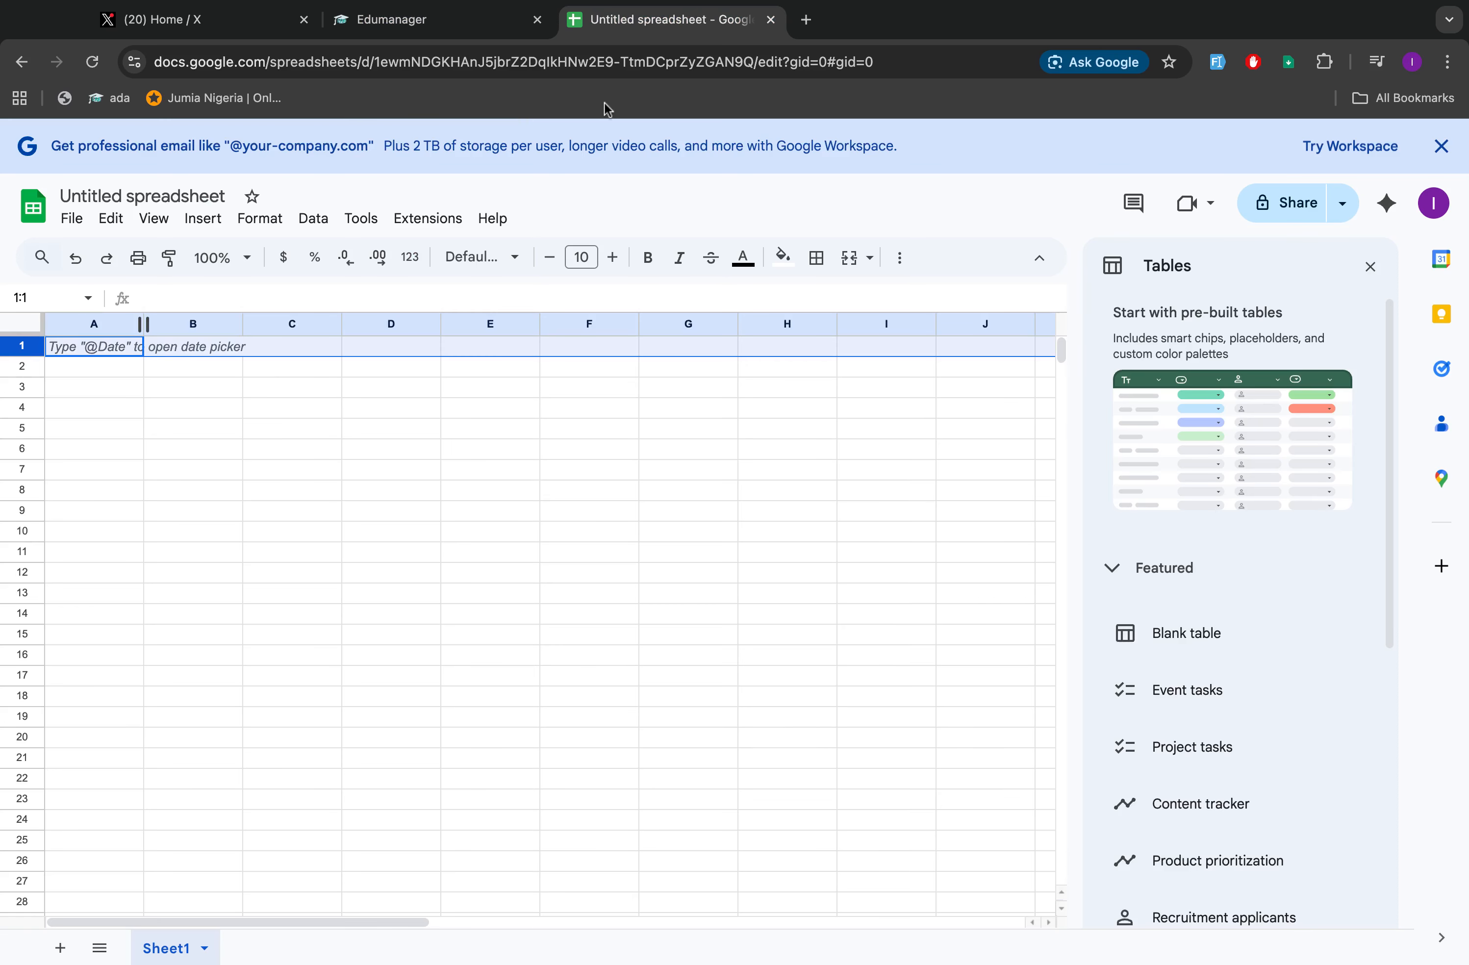
pyautogui.click(459, 34)
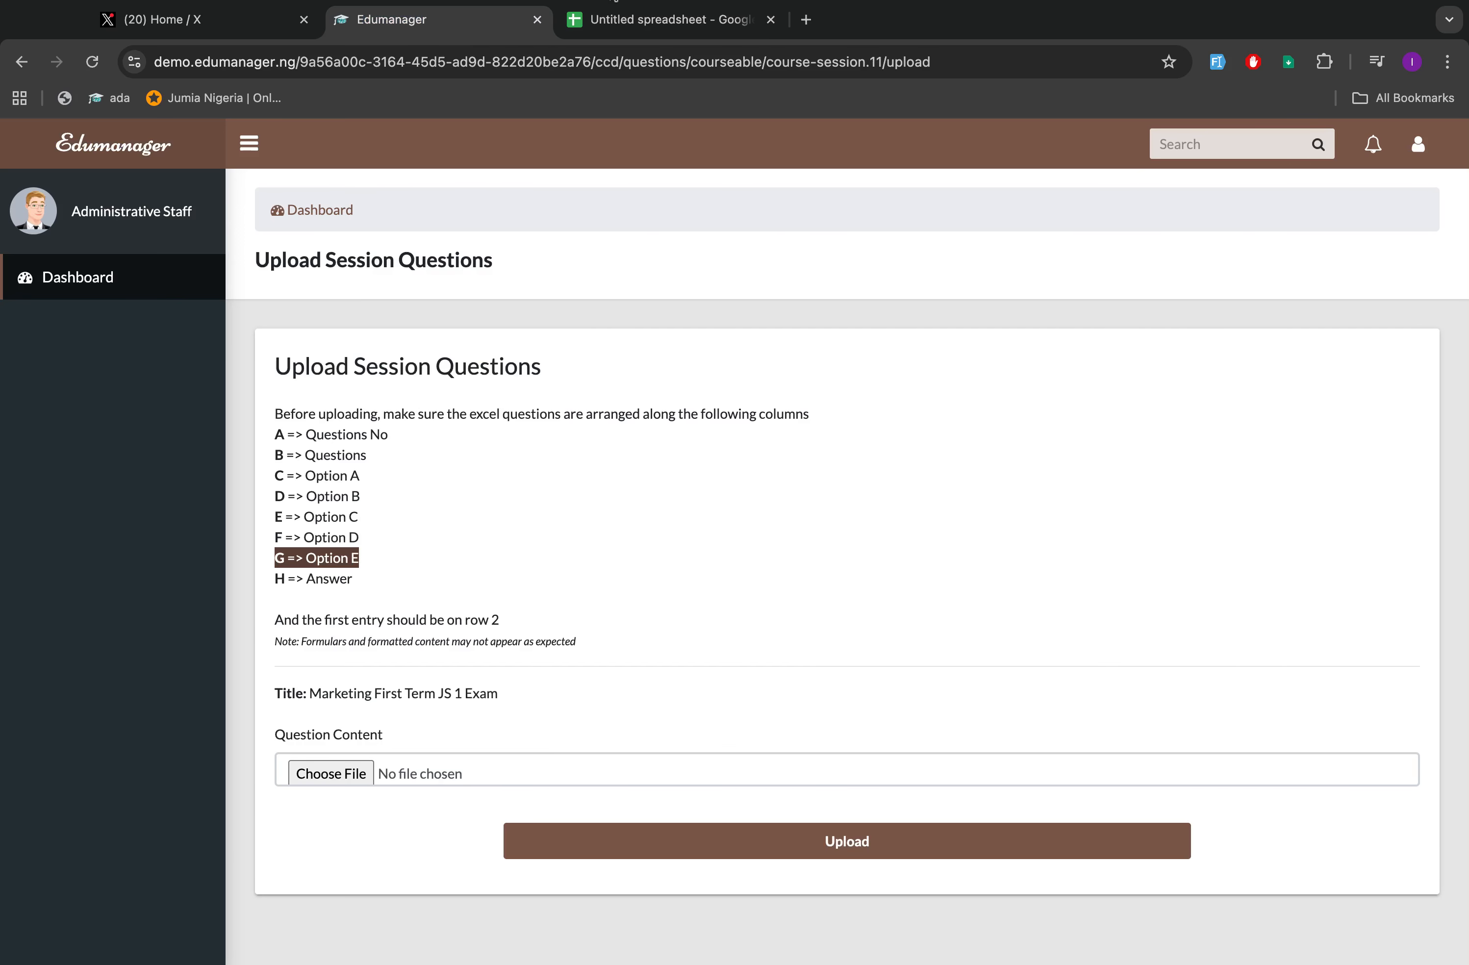
pyautogui.click(643, 16)
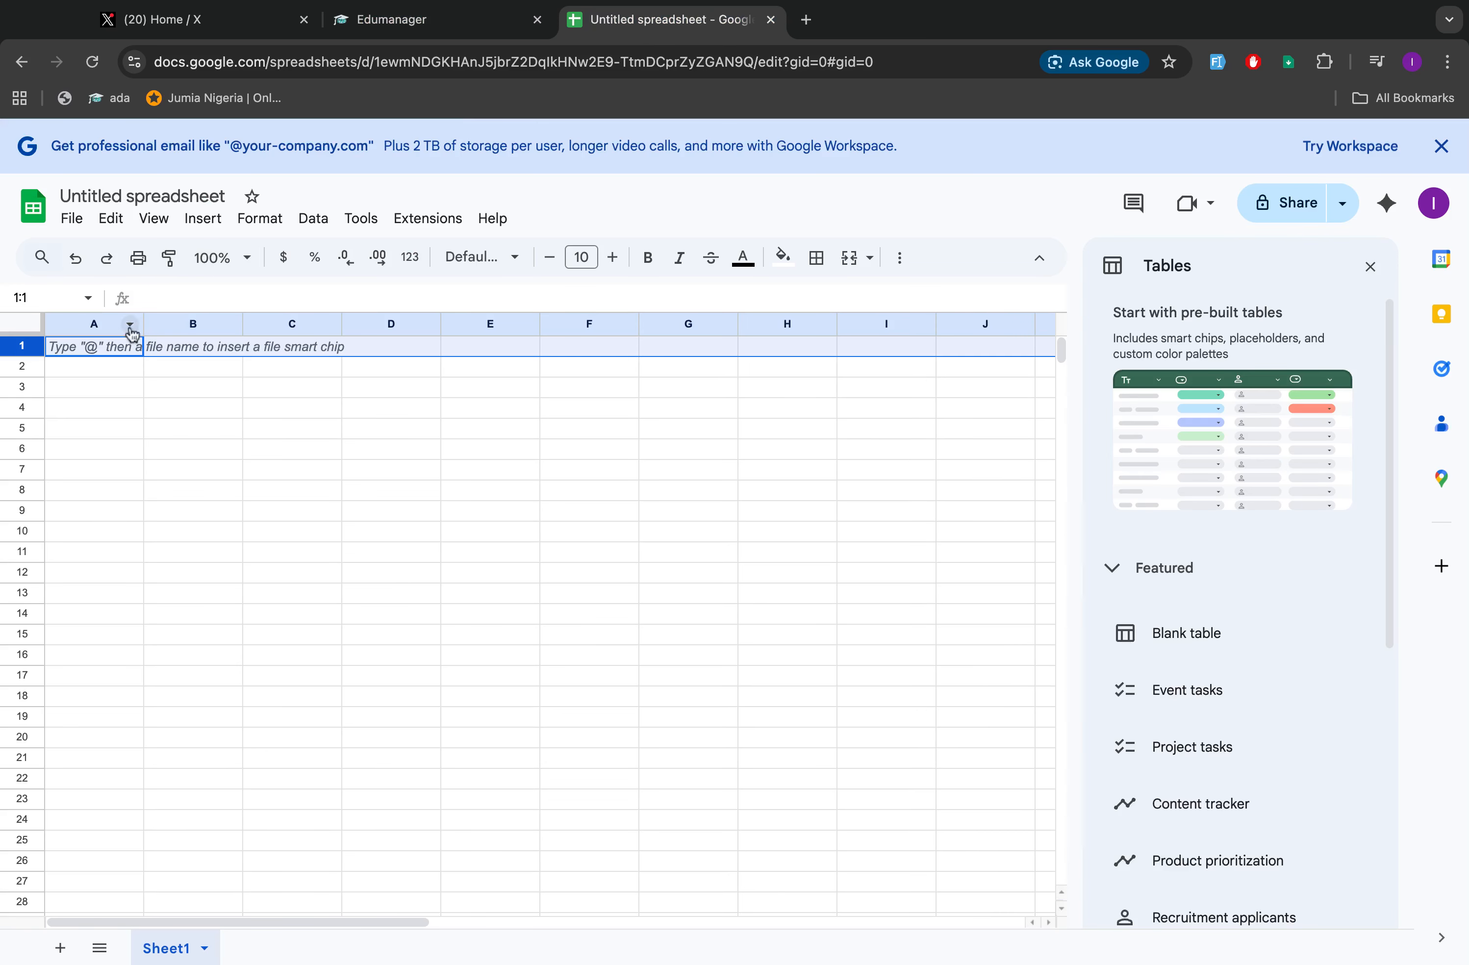
# Enter the column headers Question No in cell A1 and Question in cell B1.
pyautogui.click(119, 352)
pyautogui.write('Ques')
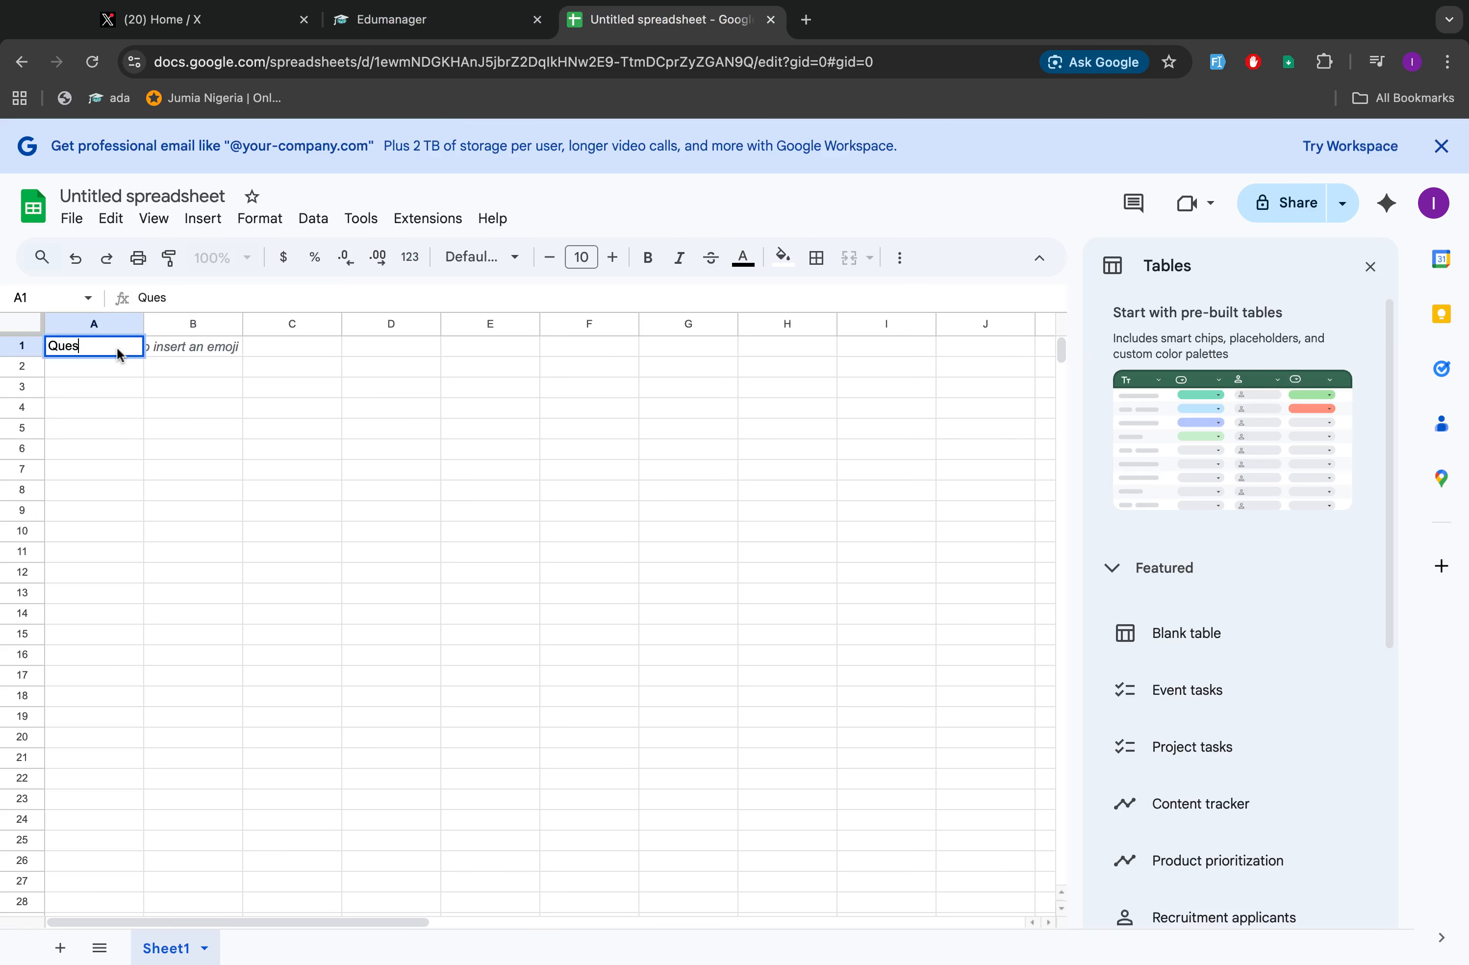
pyautogui.write('tion No')
pyautogui.press('Tab')
pyautogui.write('Question')
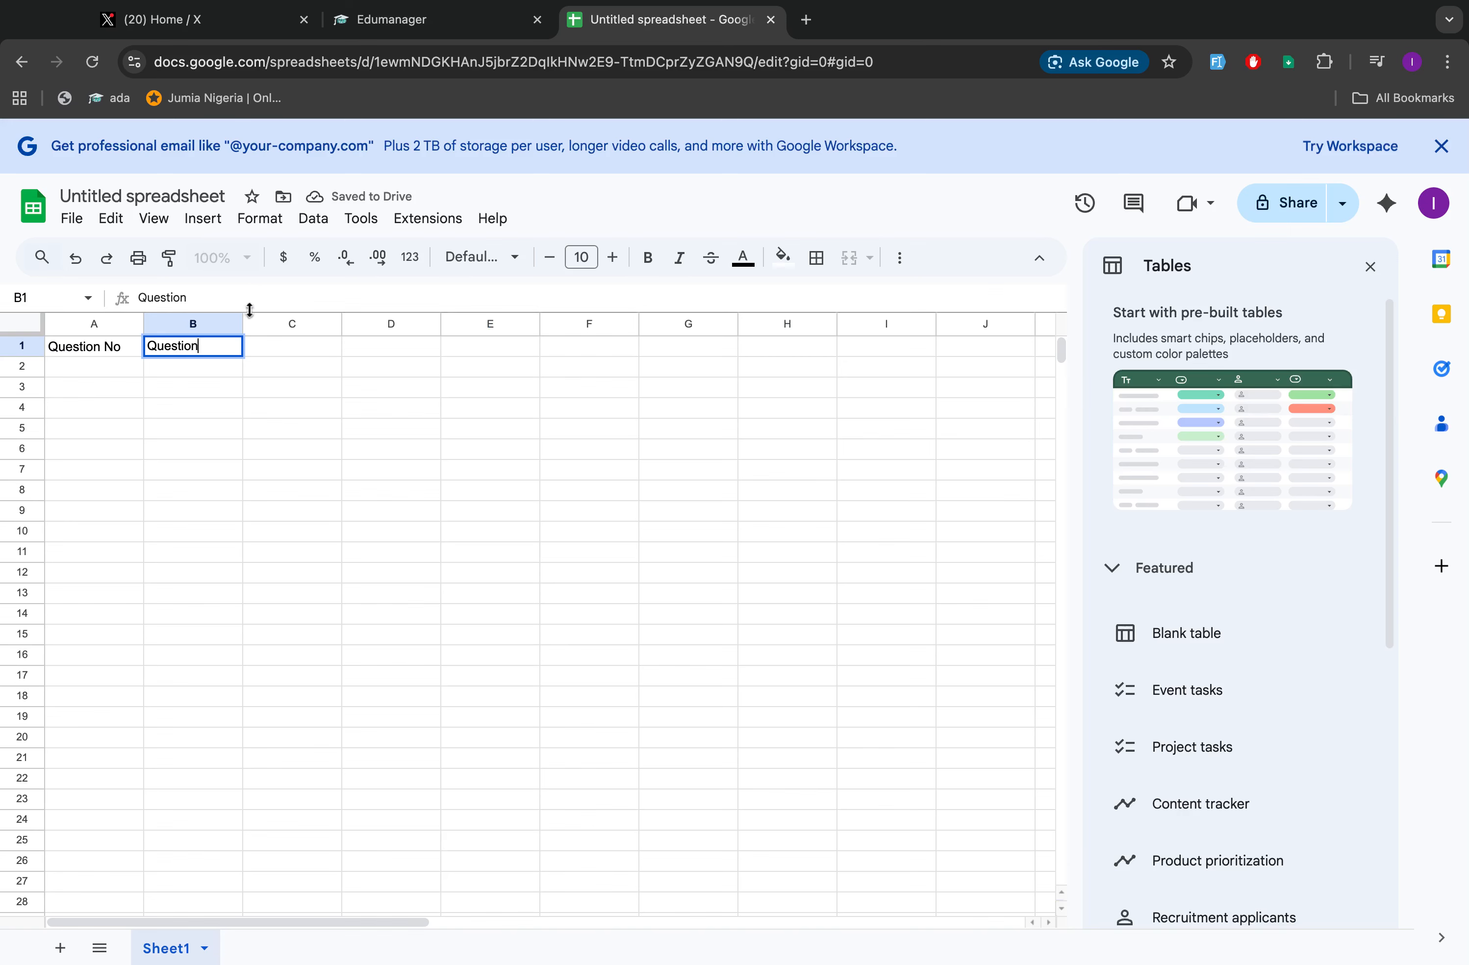
# Widen column B to give the questions more room and close the Tables side panel.
pyautogui.moveTo(244, 318); pyautogui.dragTo(421, 319)
pyautogui.click(1369, 266)
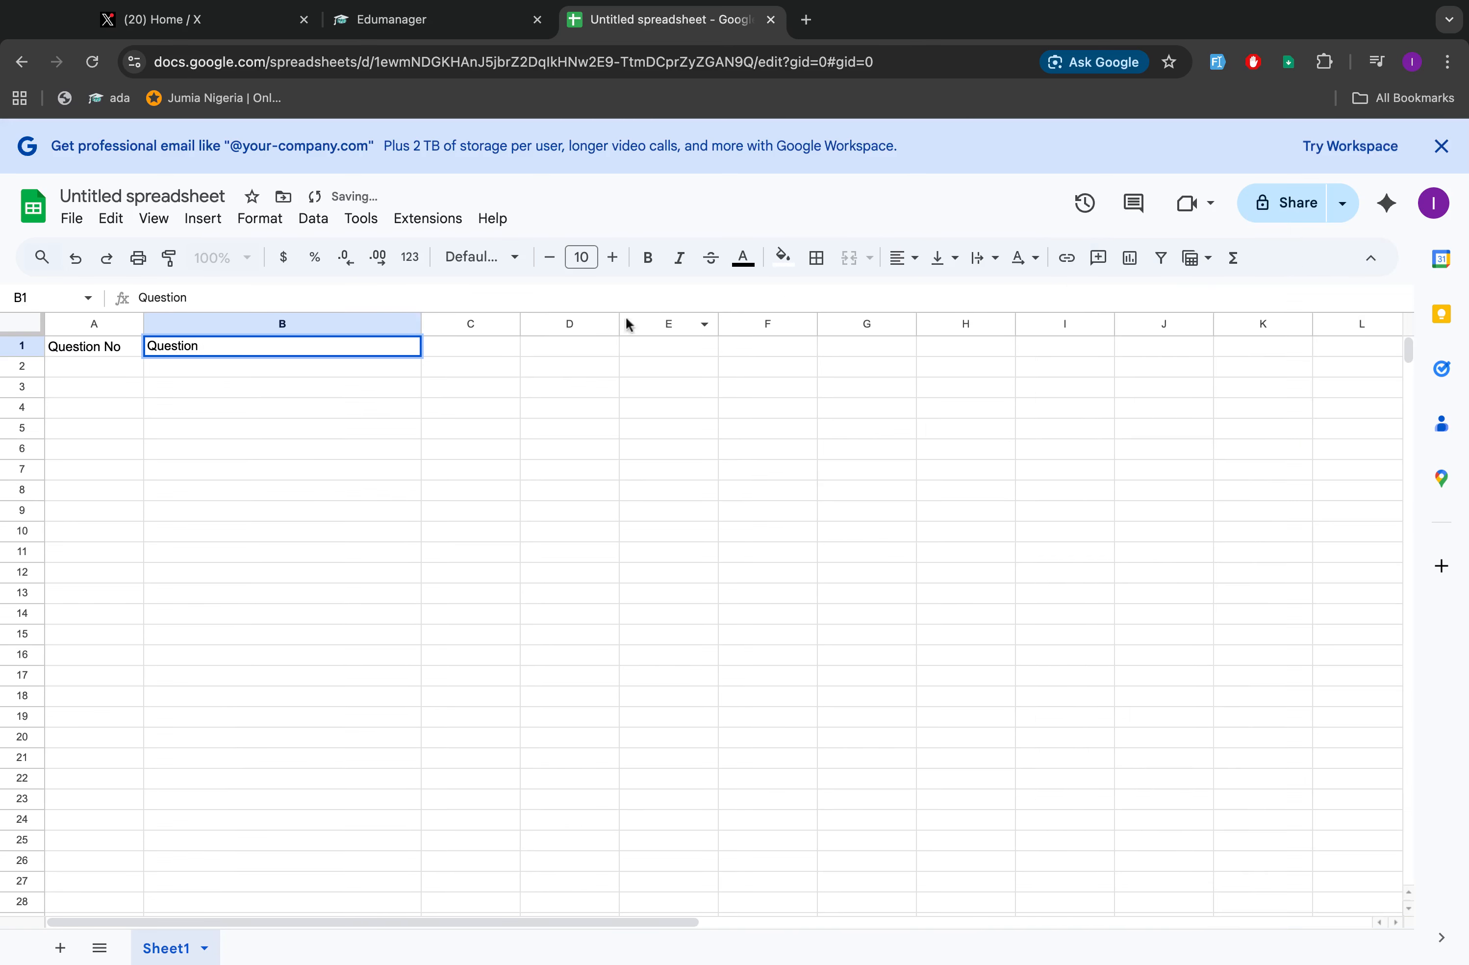
# Check the required column order in Edumanager and enter the headers Option A in C1 and Option B in D1.
pyautogui.click(447, 349)
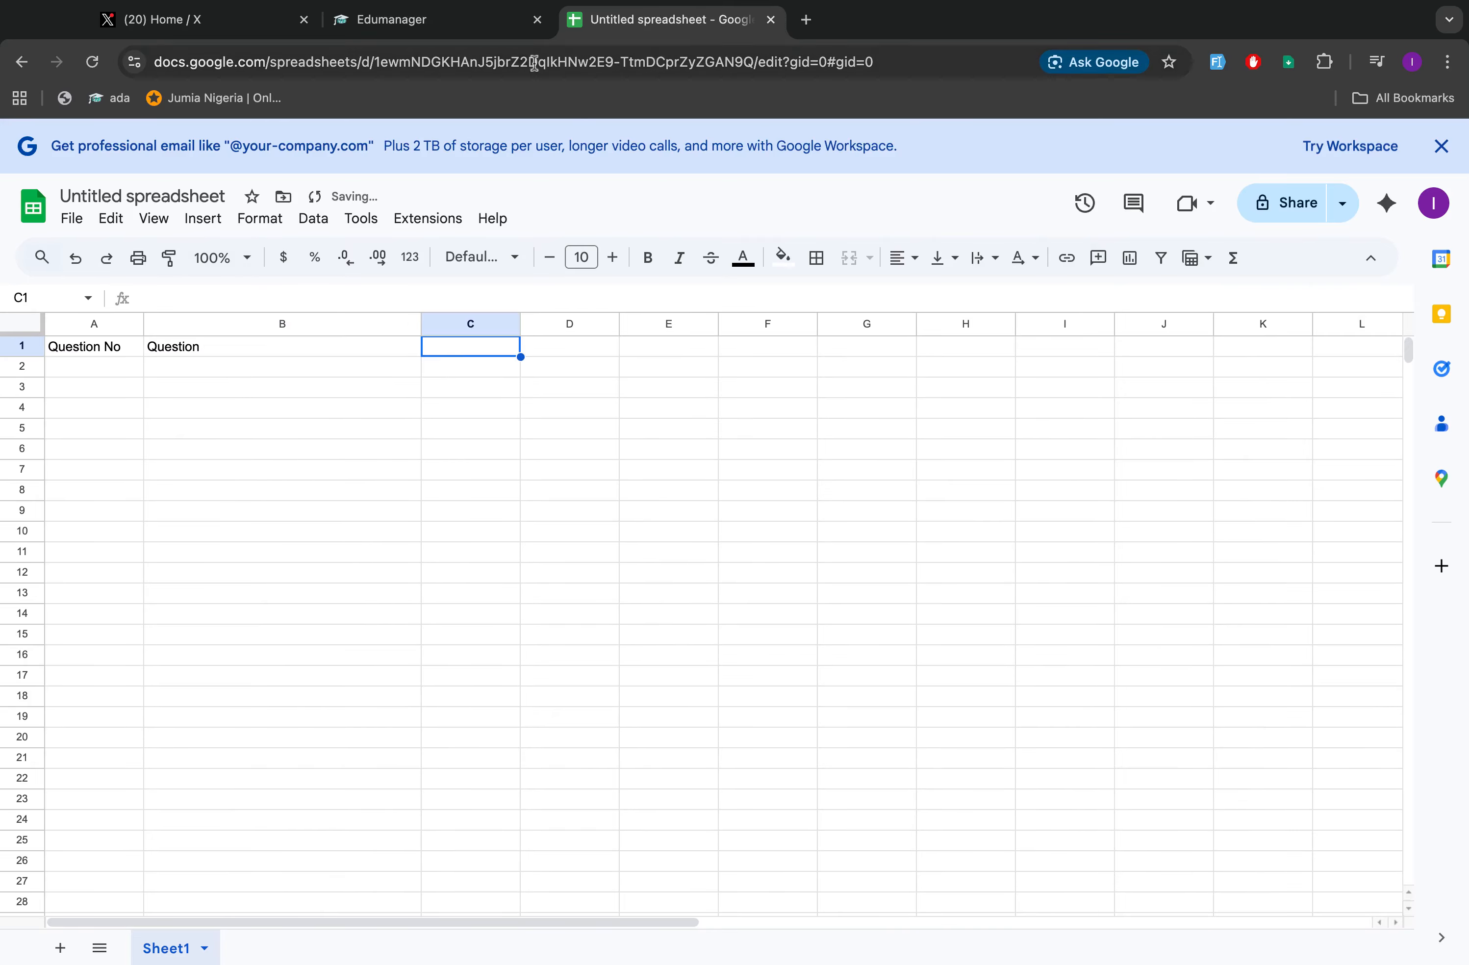
pyautogui.click(423, 28)
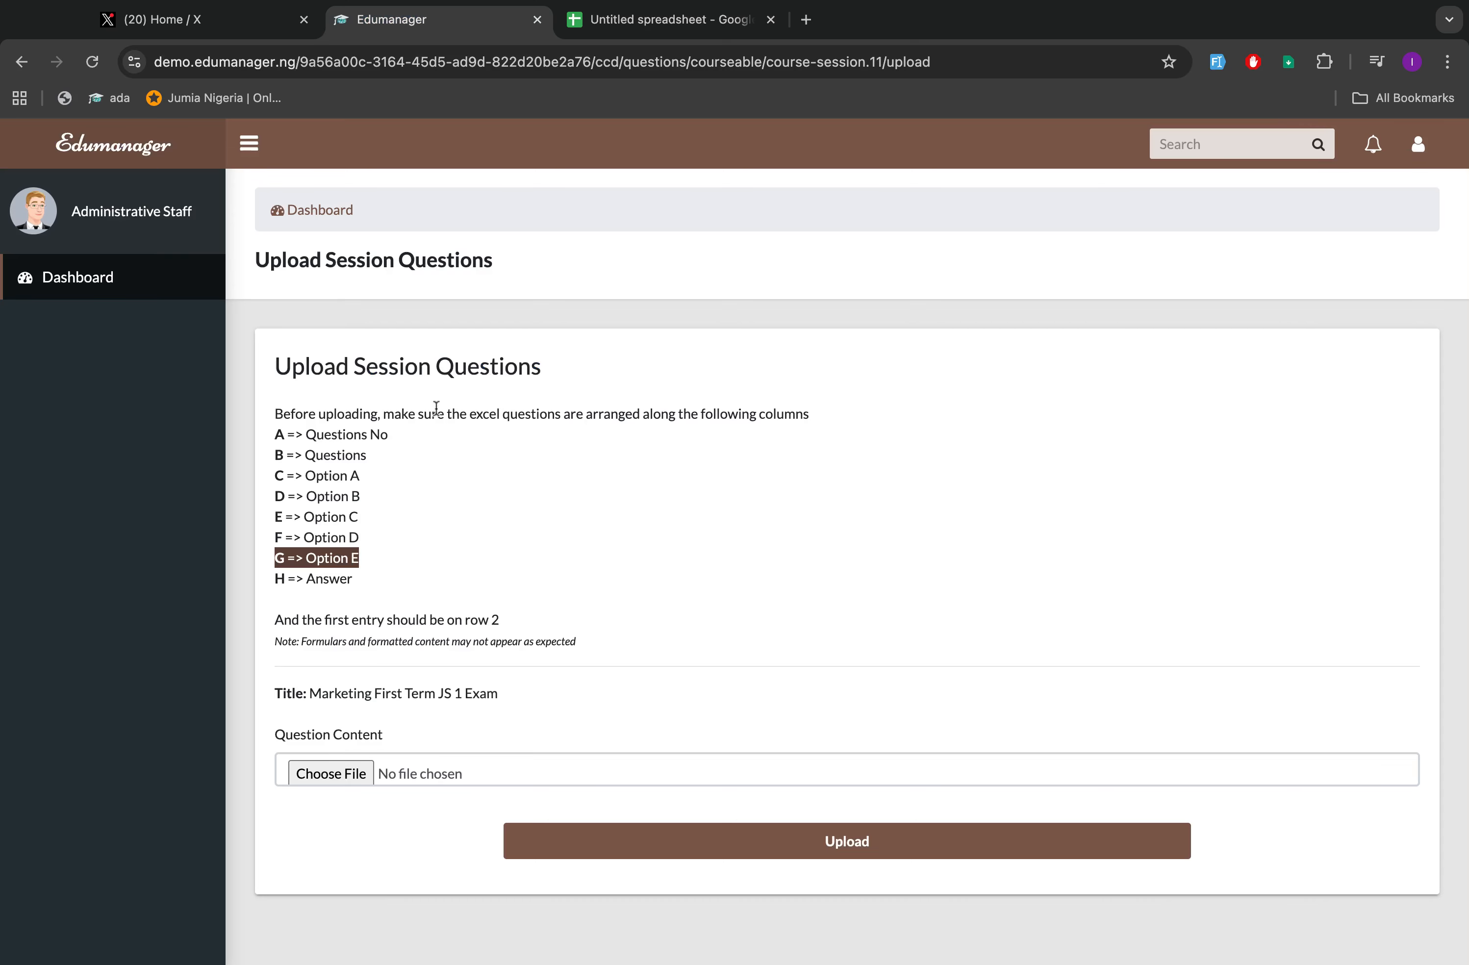
pyautogui.click(624, 25)
pyautogui.write('Opet')
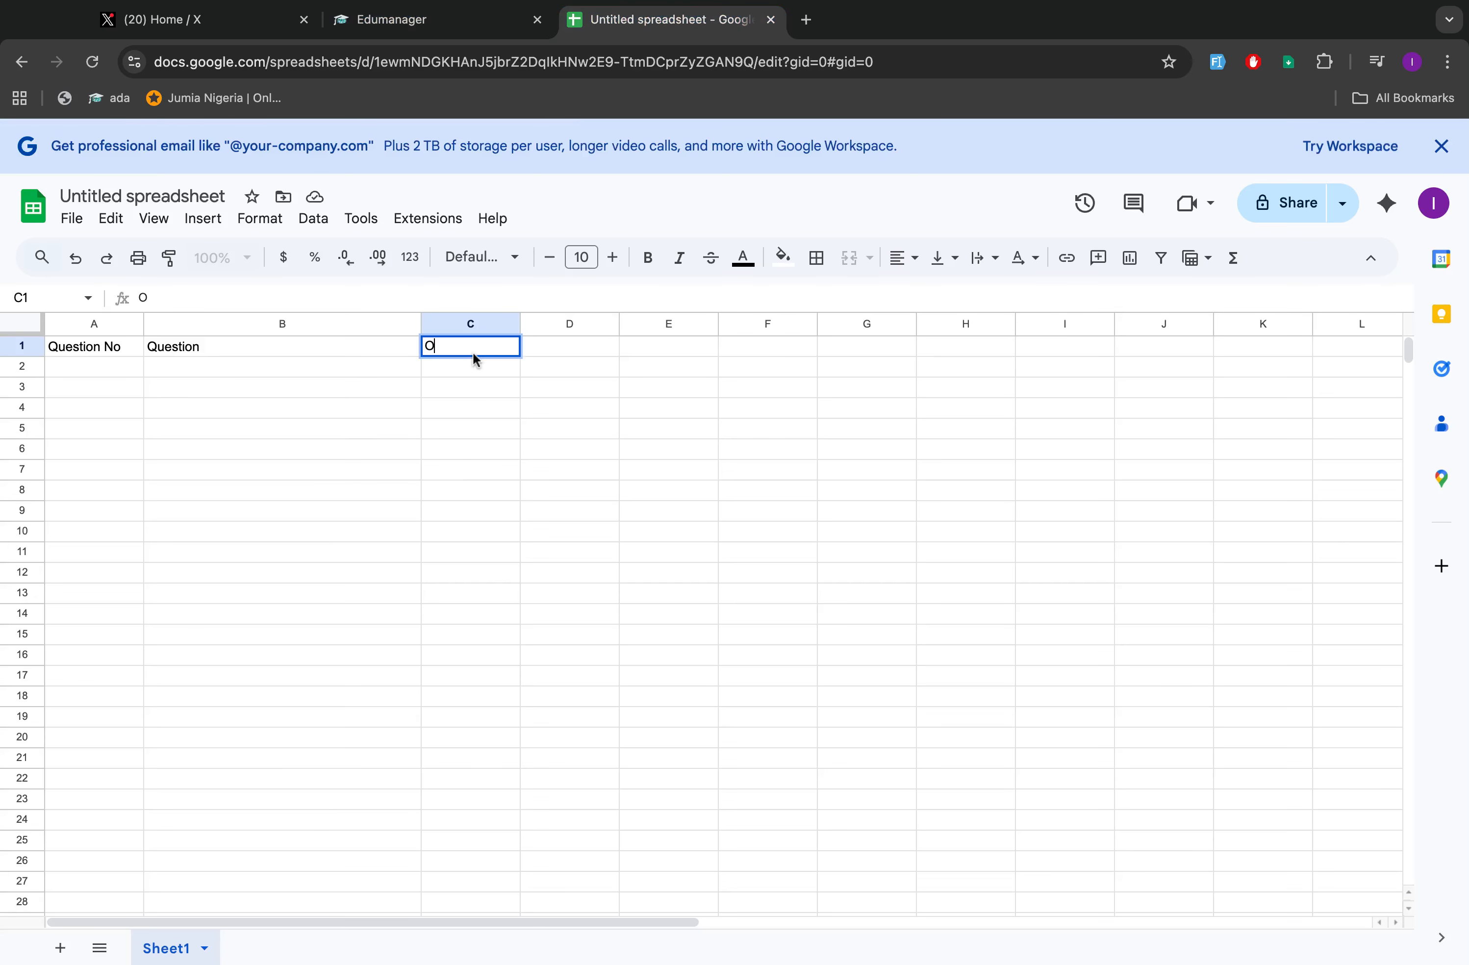
pyautogui.press('BackSpace')
pyautogui.write('tion A')
pyautogui.press('Tab')
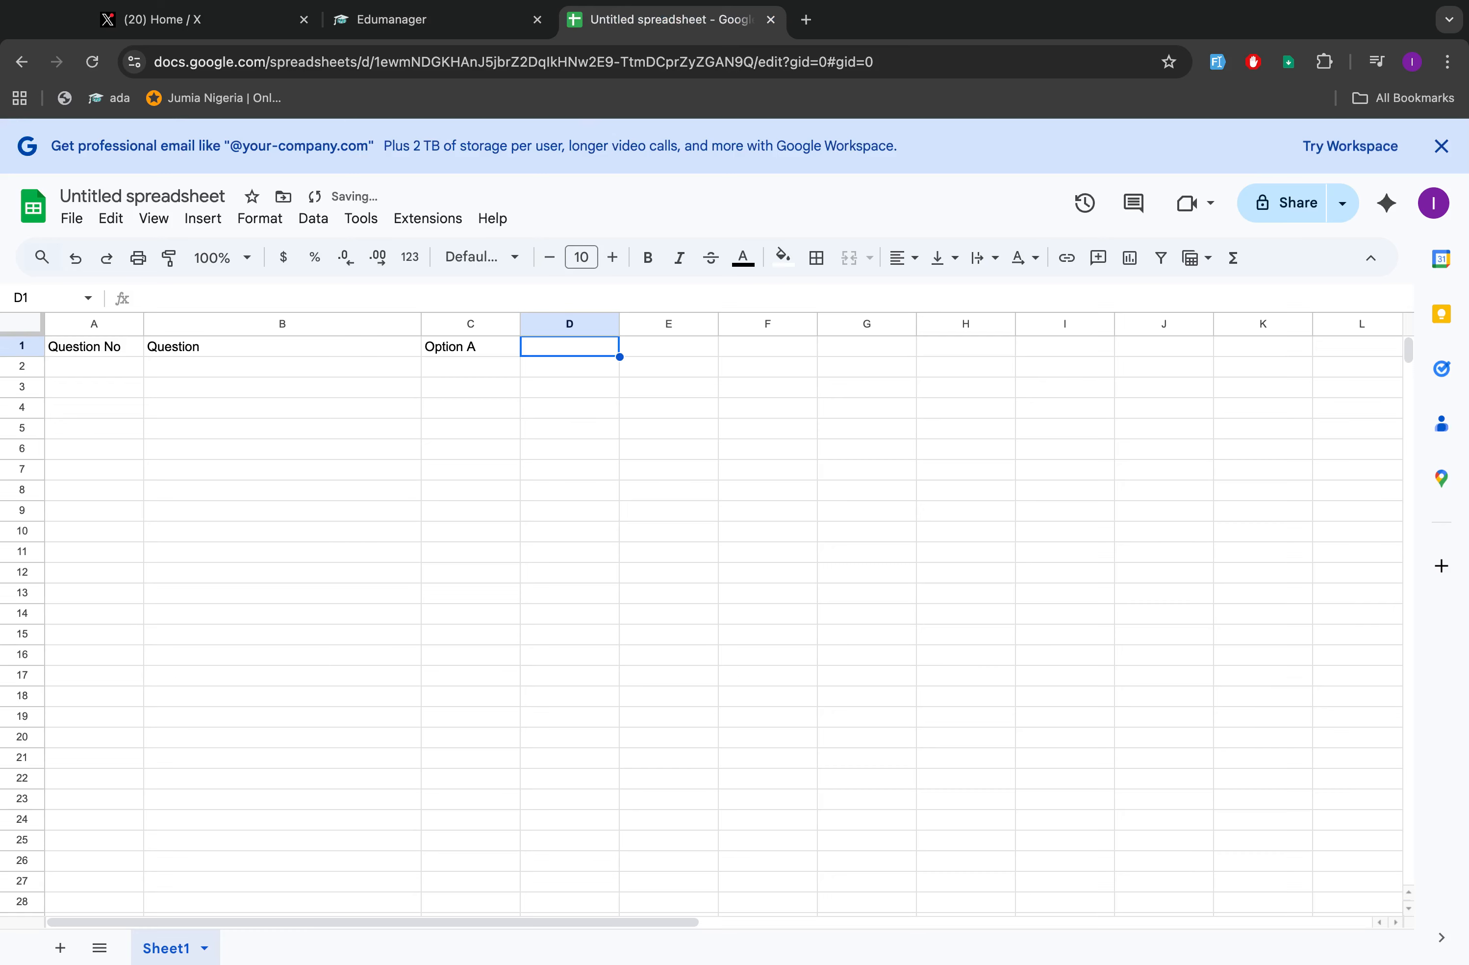
pyautogui.write('IOp')
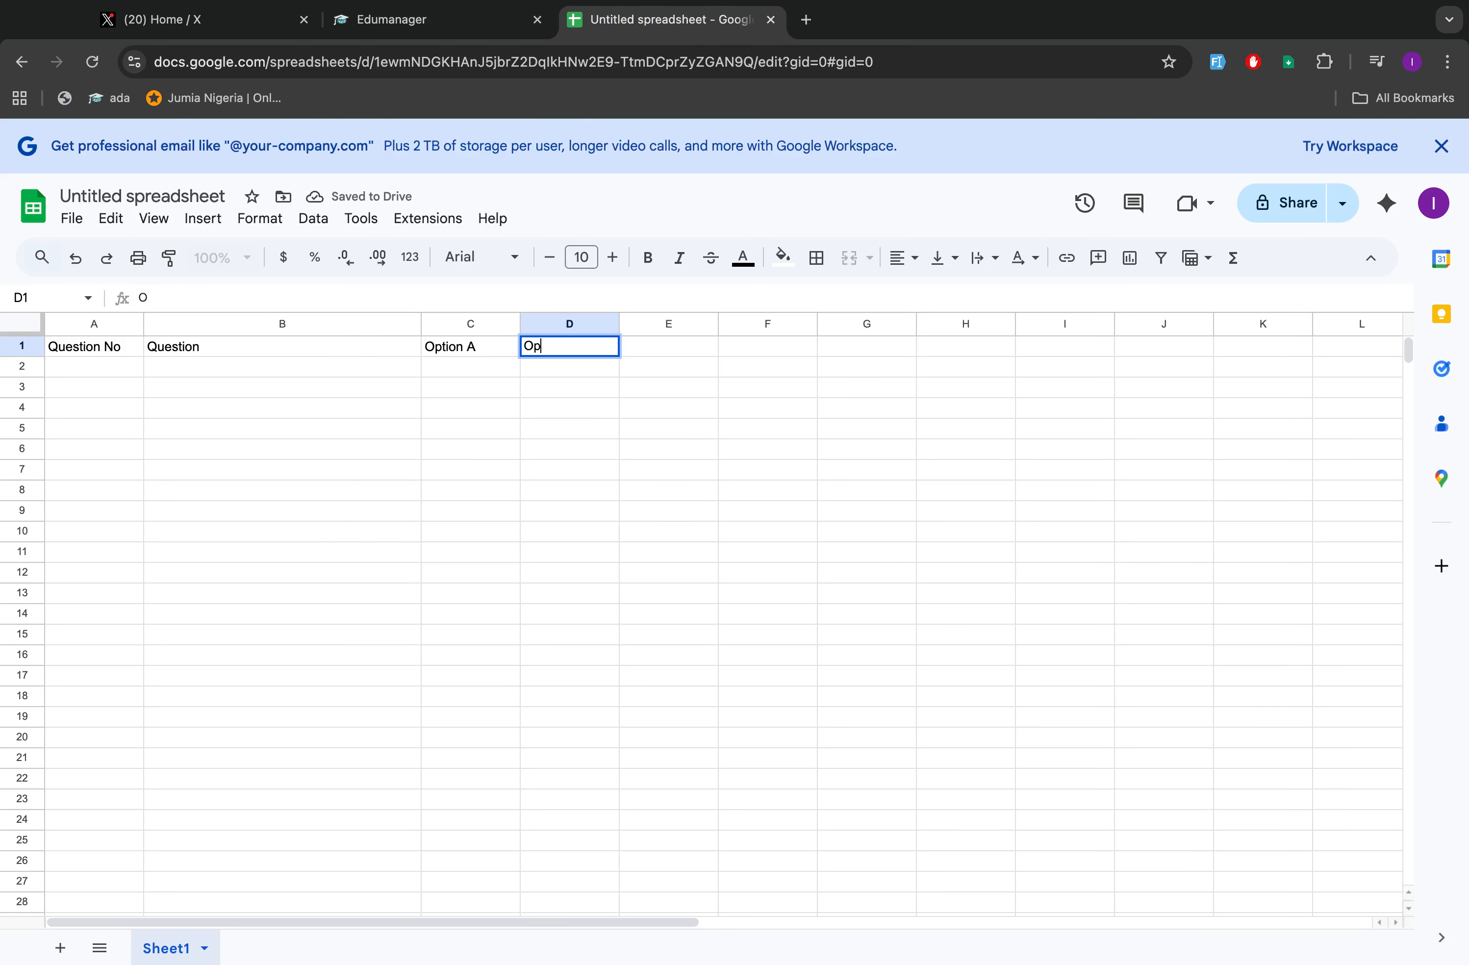
pyautogui.write('tion B')
pyautogui.press('Tab')
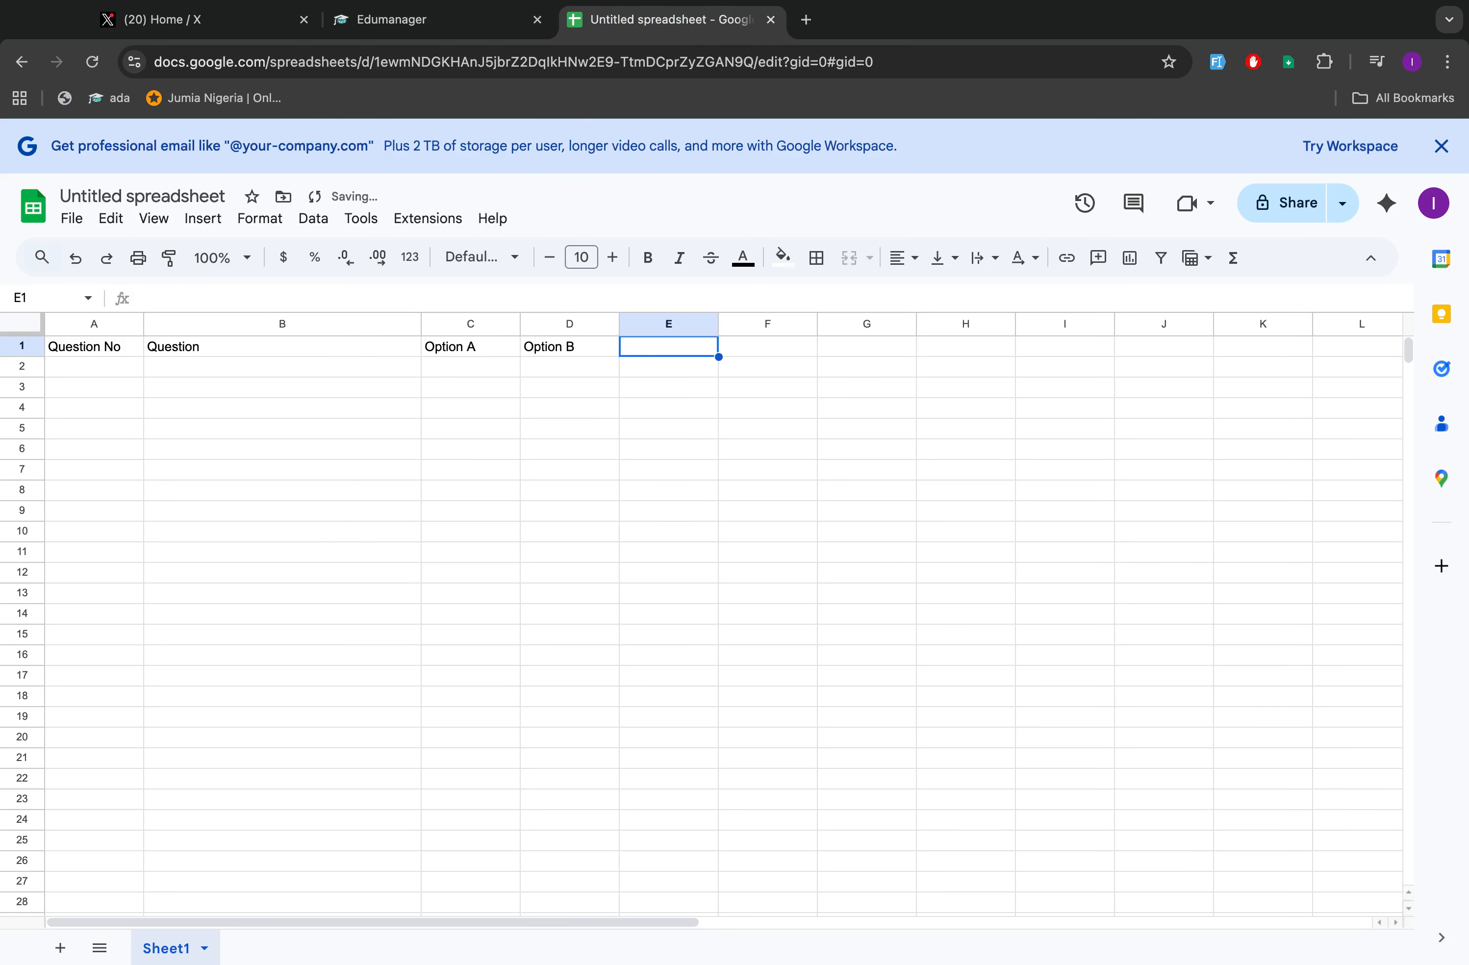
# Enter the headers Option C in E1, Option D in F1 and Option E in G1.
pyautogui.write('Option')
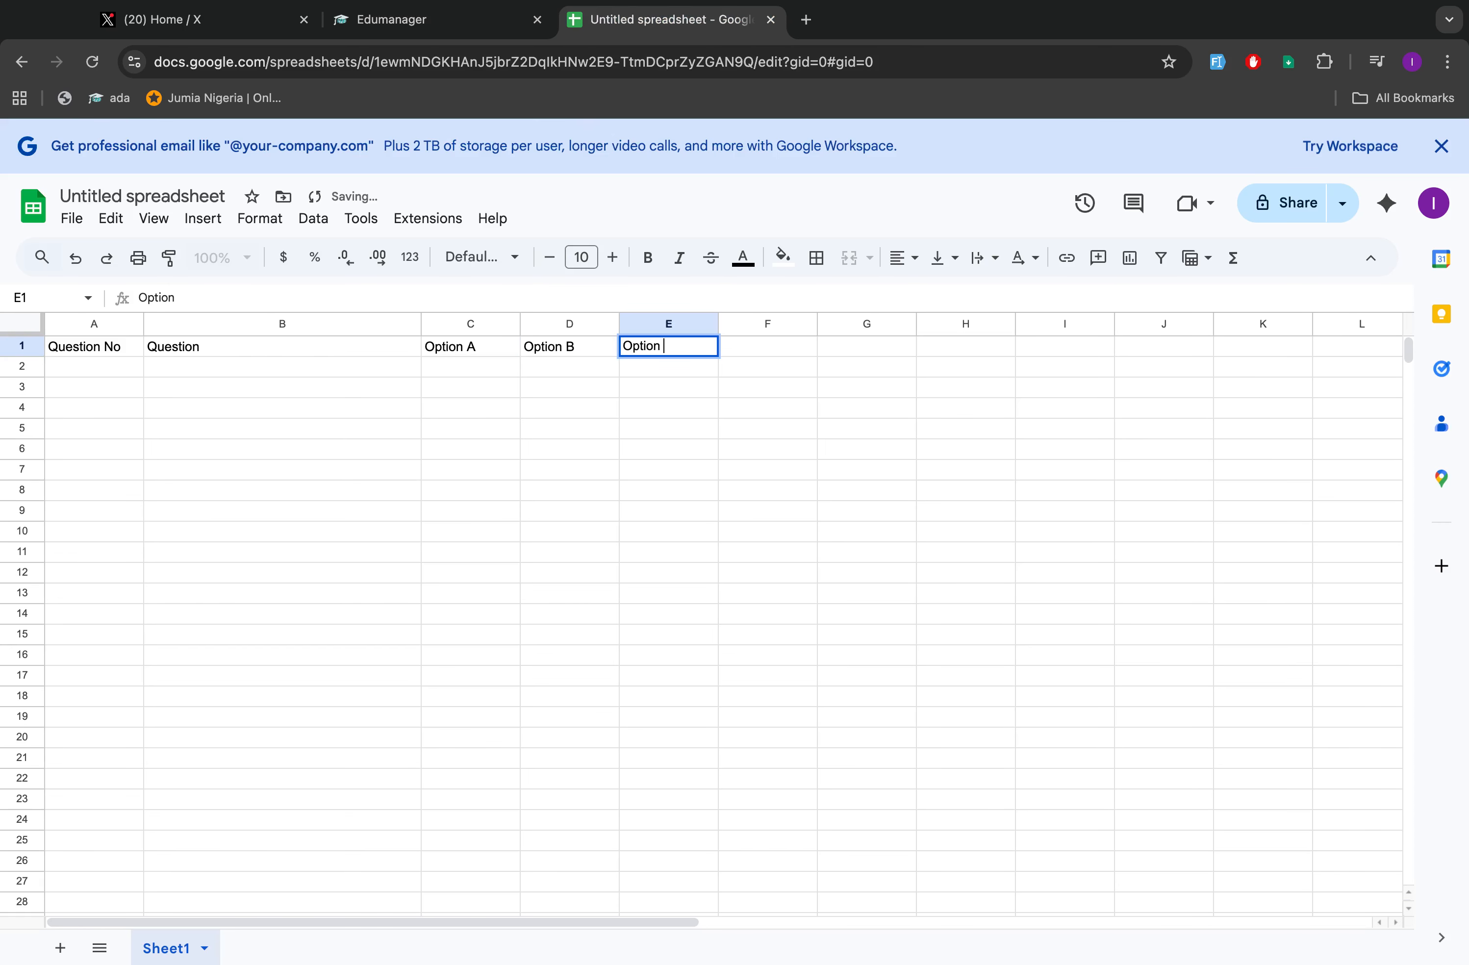
pyautogui.write(' C')
pyautogui.press('Tab')
pyautogui.write('Optio')
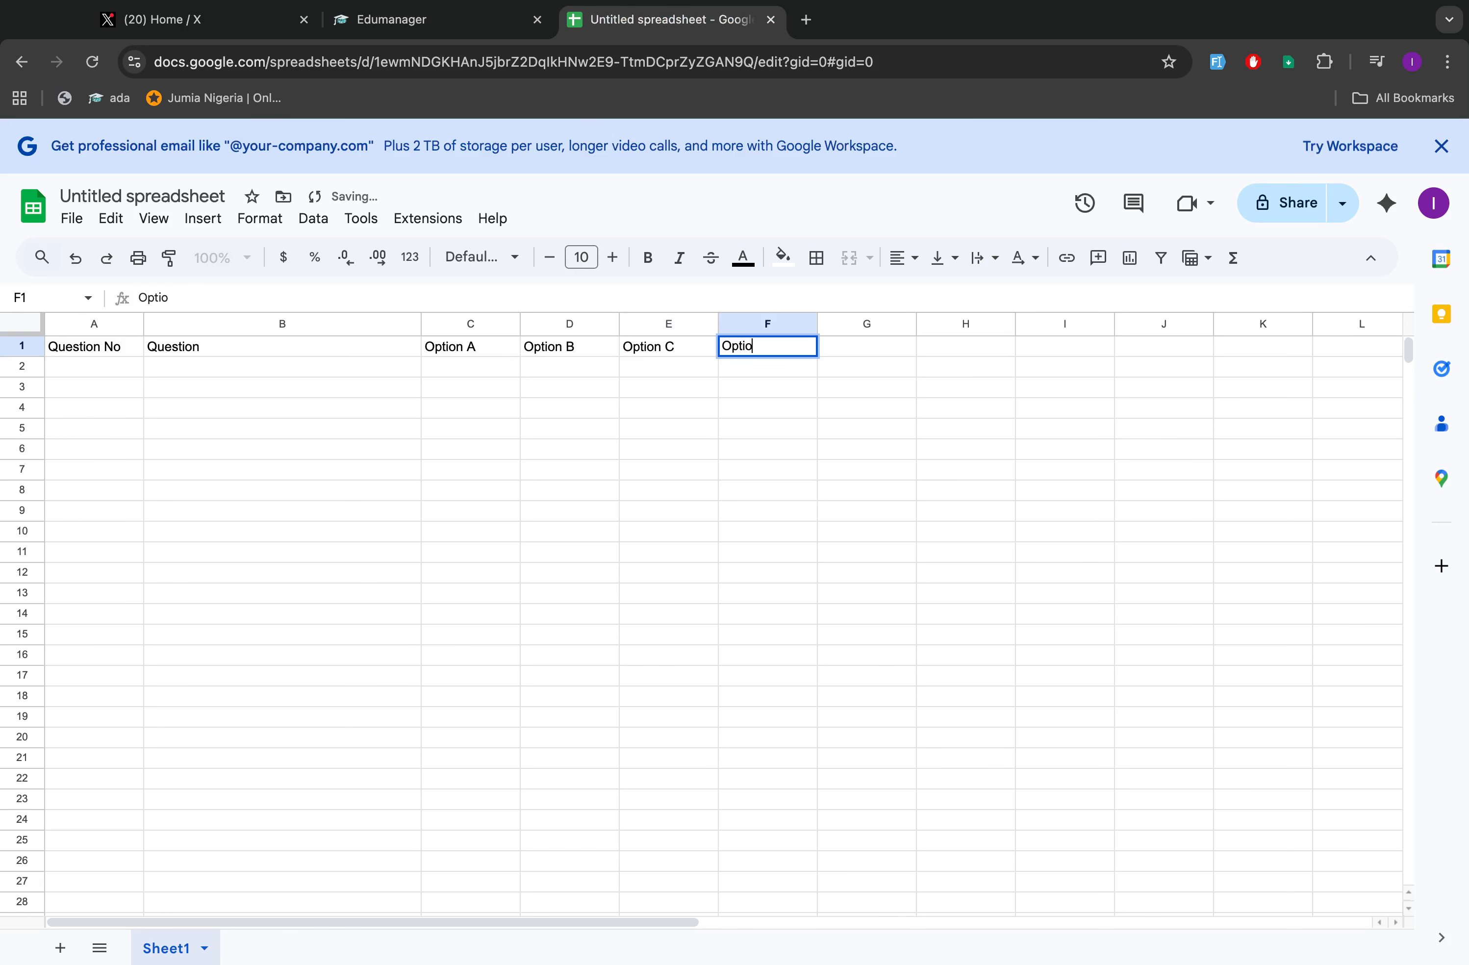
pyautogui.write('n D')
pyautogui.press('Tab')
pyautogui.write('Op')
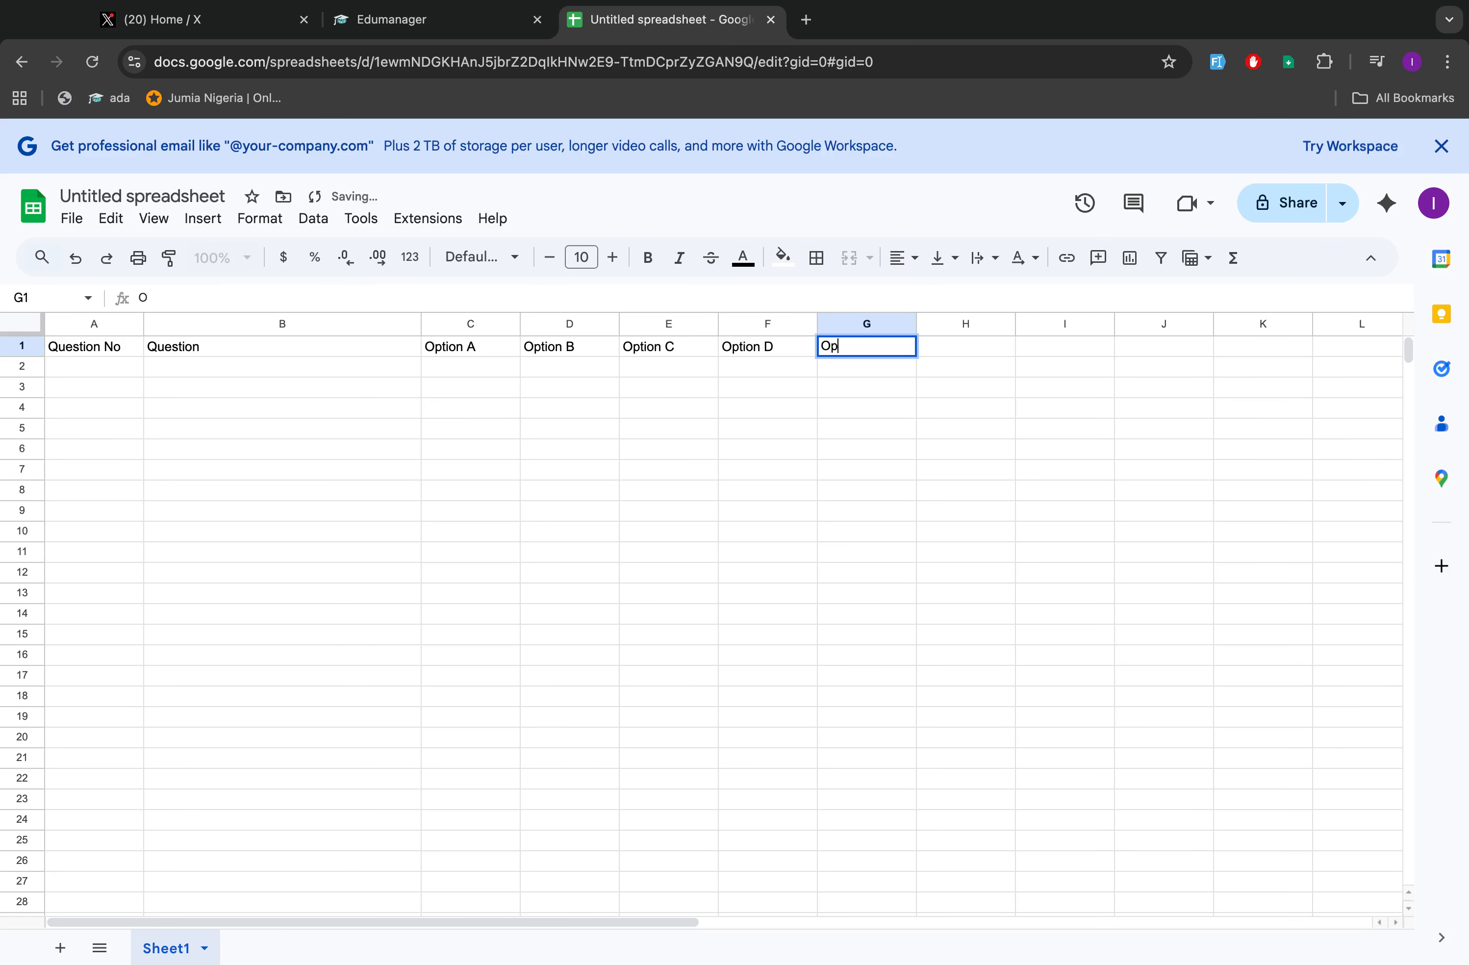
pyautogui.write('tion E')
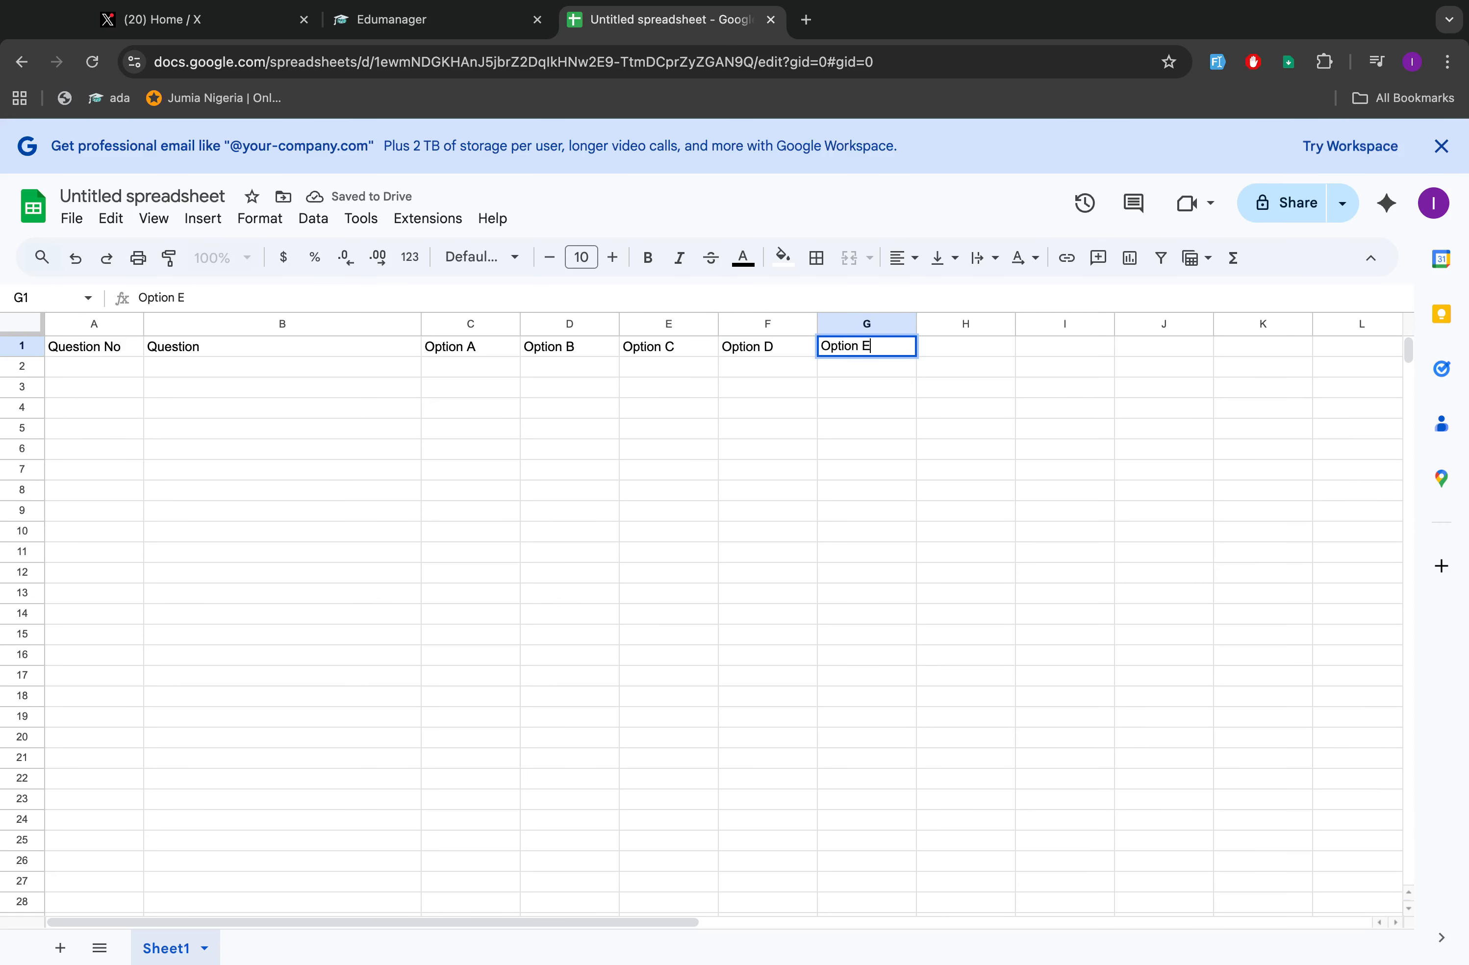
pyautogui.press('Tab')
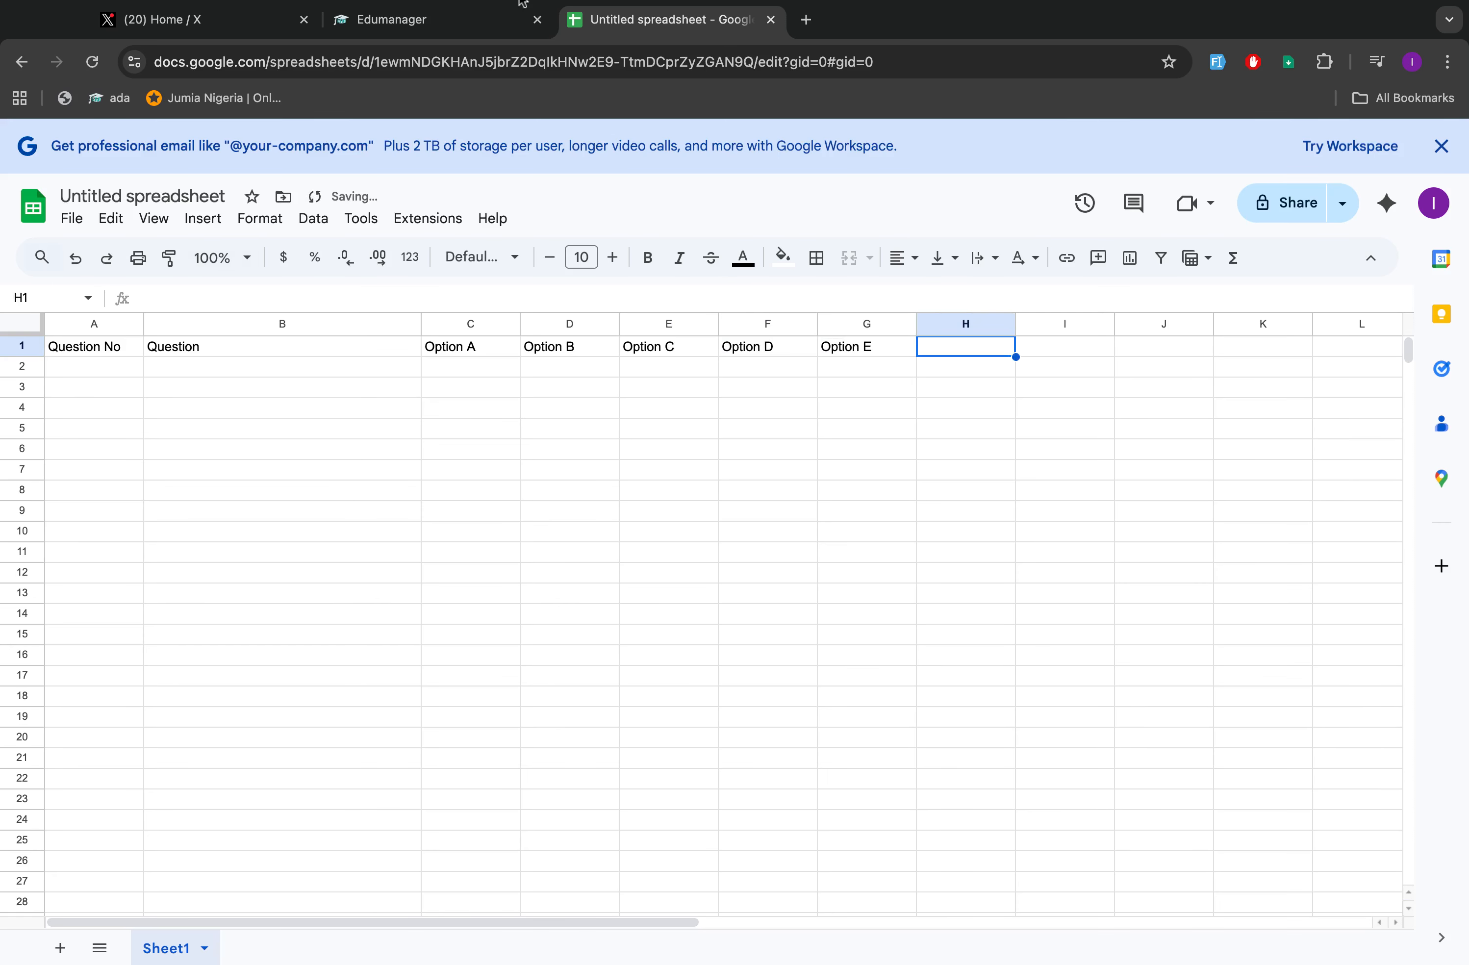
# Check the last required column in Edumanager and enter the header Answer in cell H1 of the spreadsheet.
pyautogui.click(432, 19)
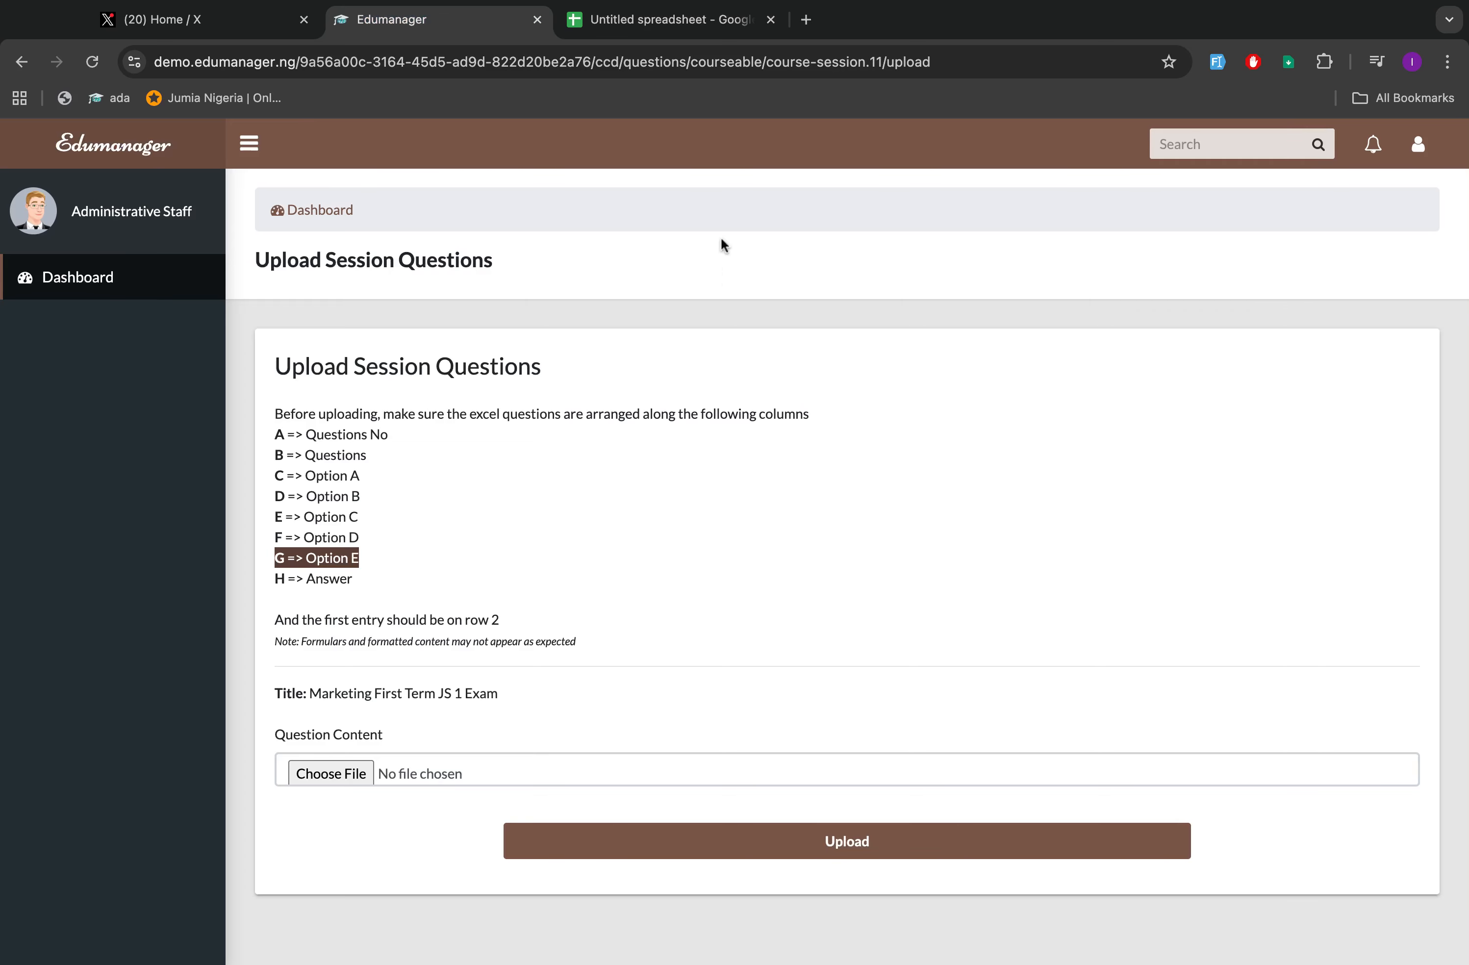
pyautogui.click(655, 25)
pyautogui.write('Answer')
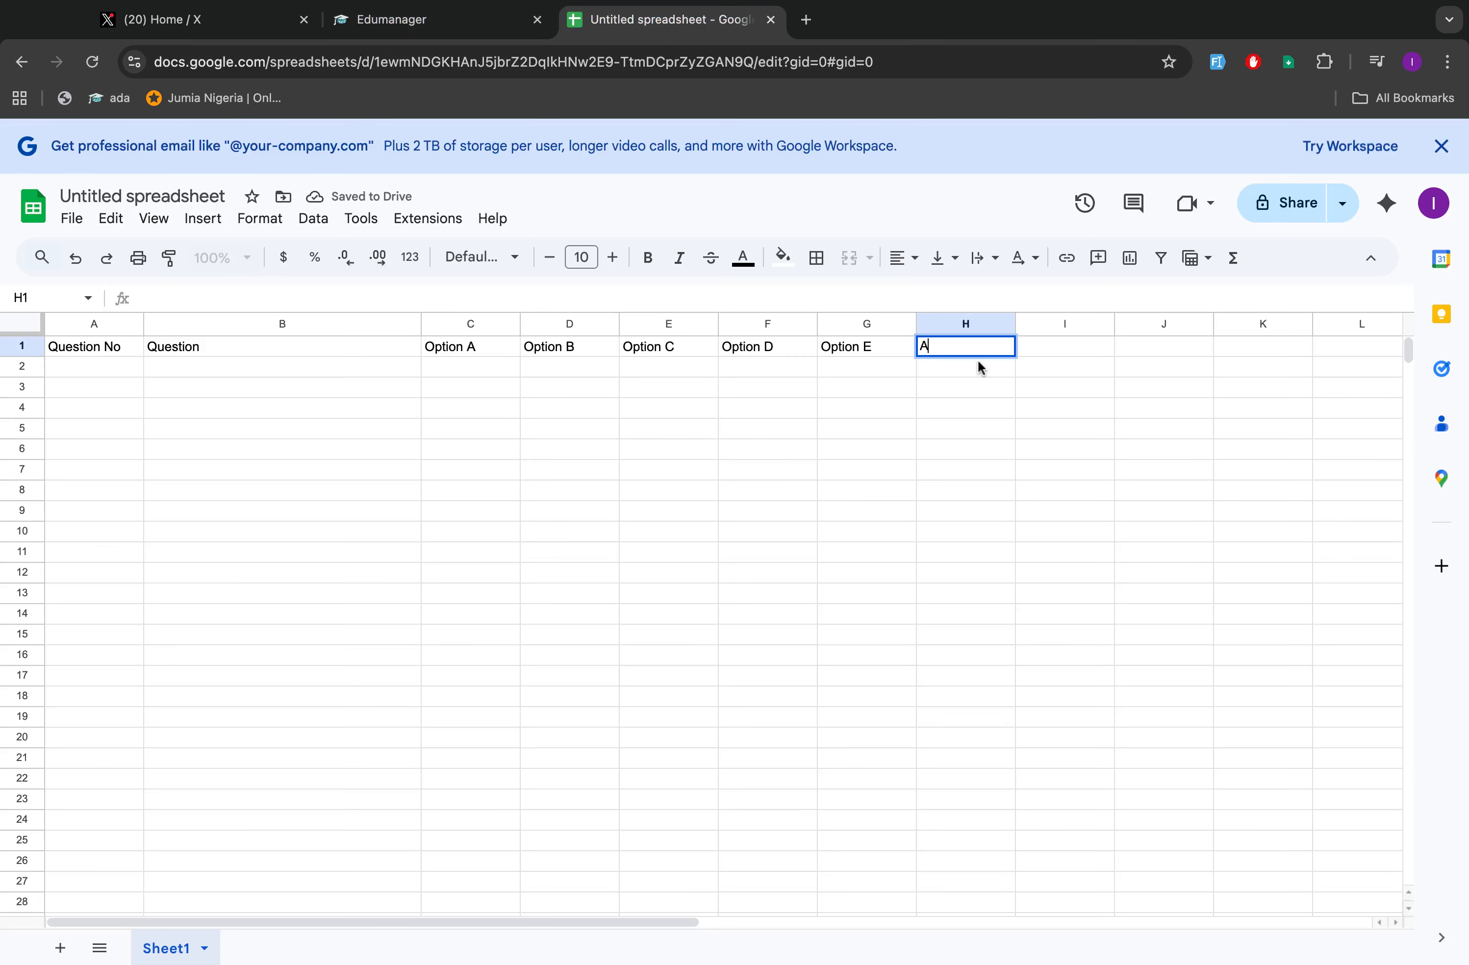
pyautogui.click(946, 370)
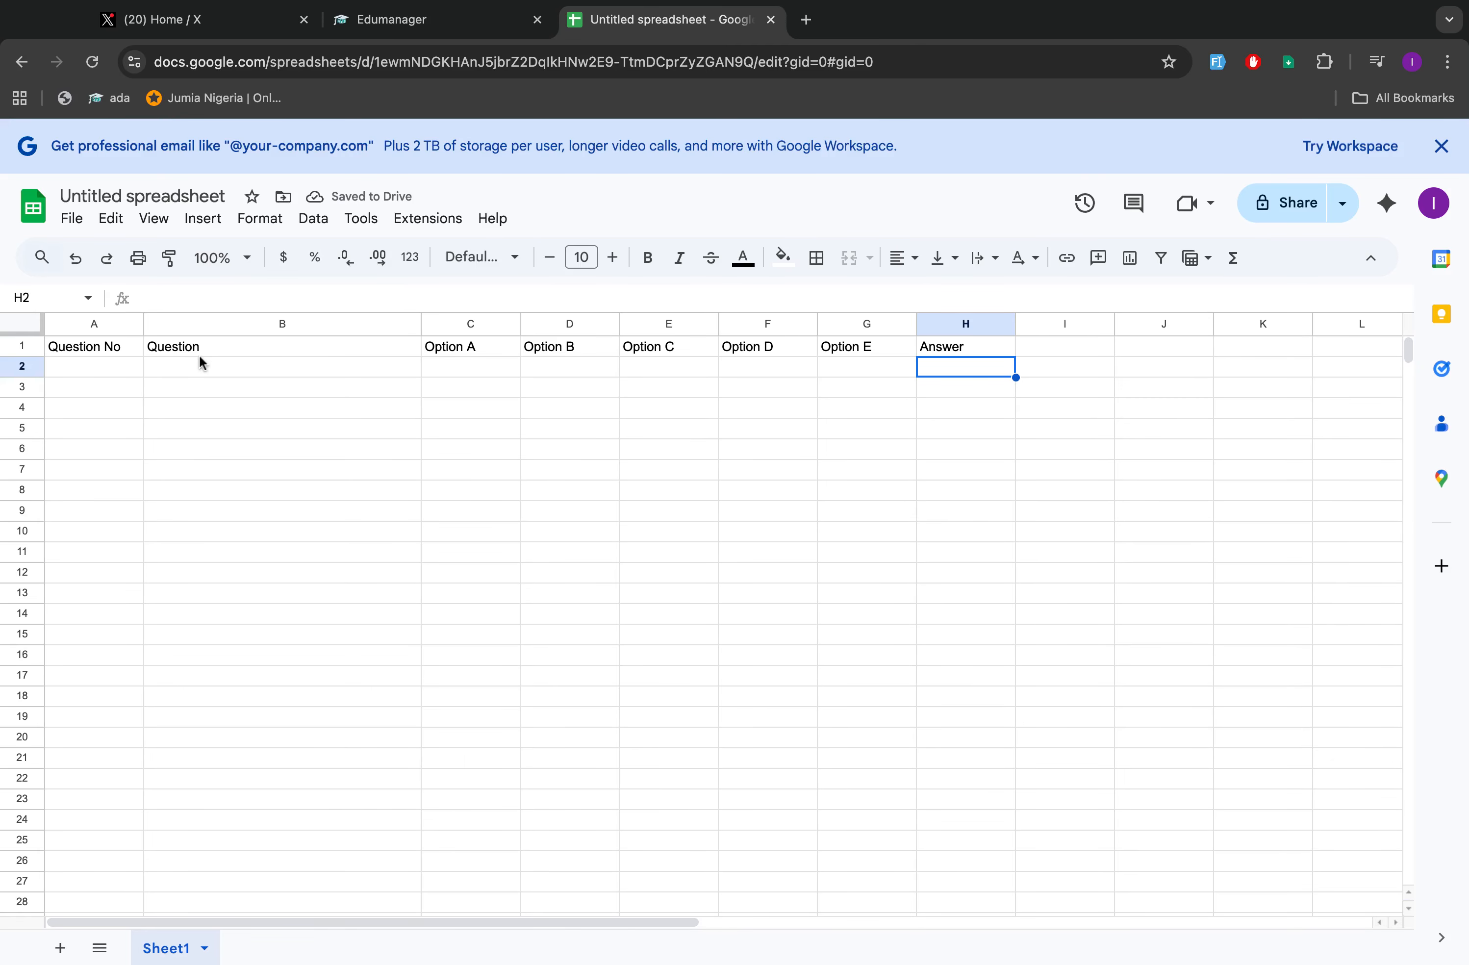
# Enter question number 1 in A2 and the question "What is the capital of Nigeria" in B2.
pyautogui.click(104, 372)
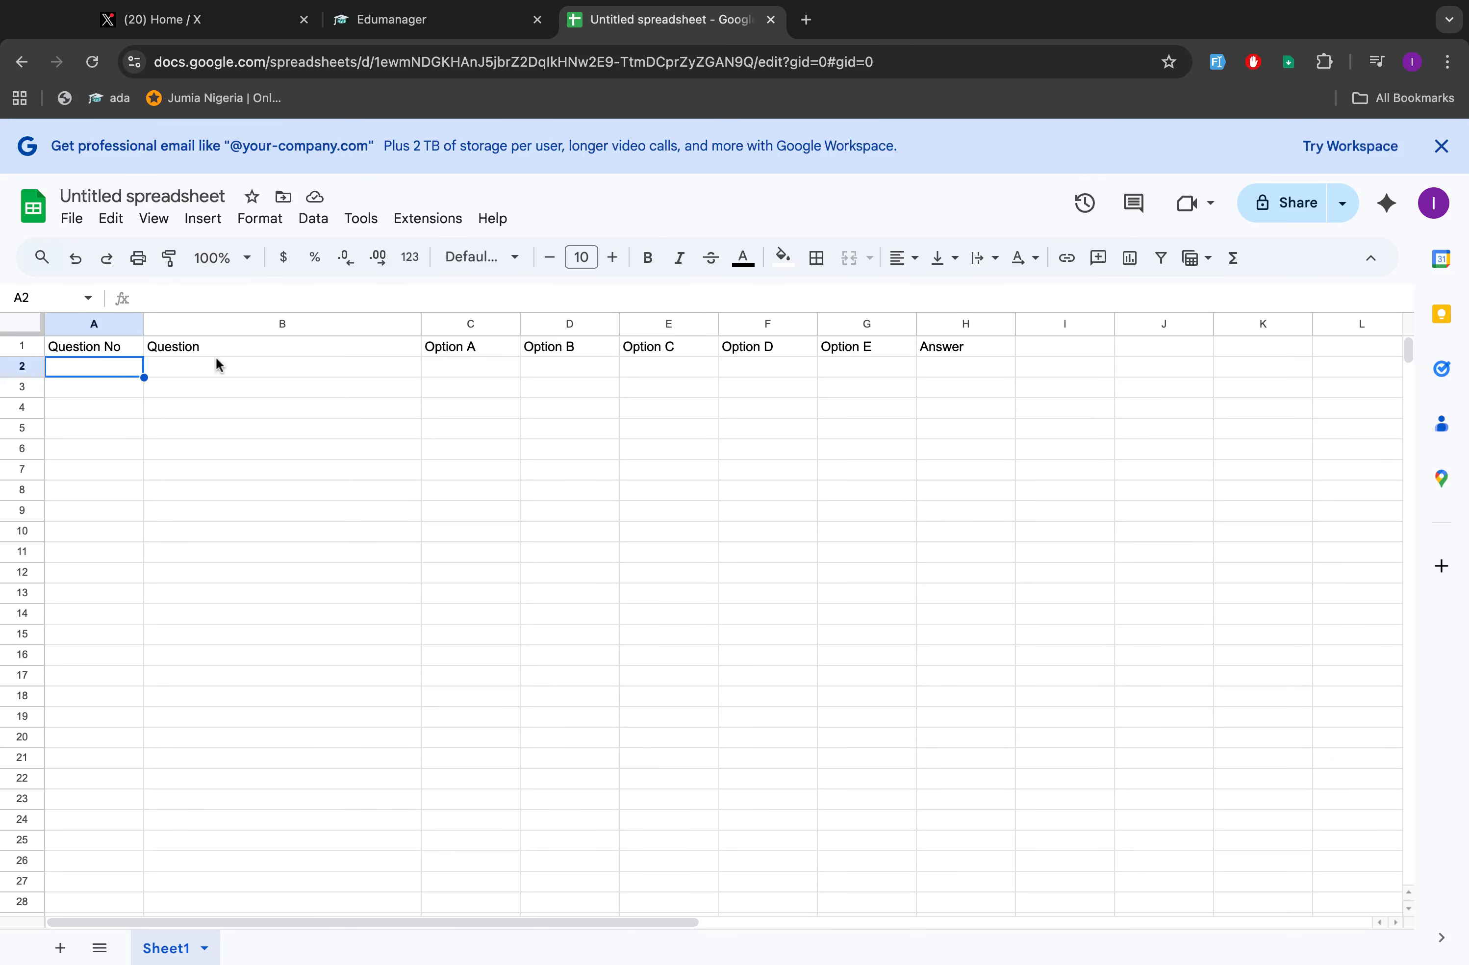
pyautogui.write('1')
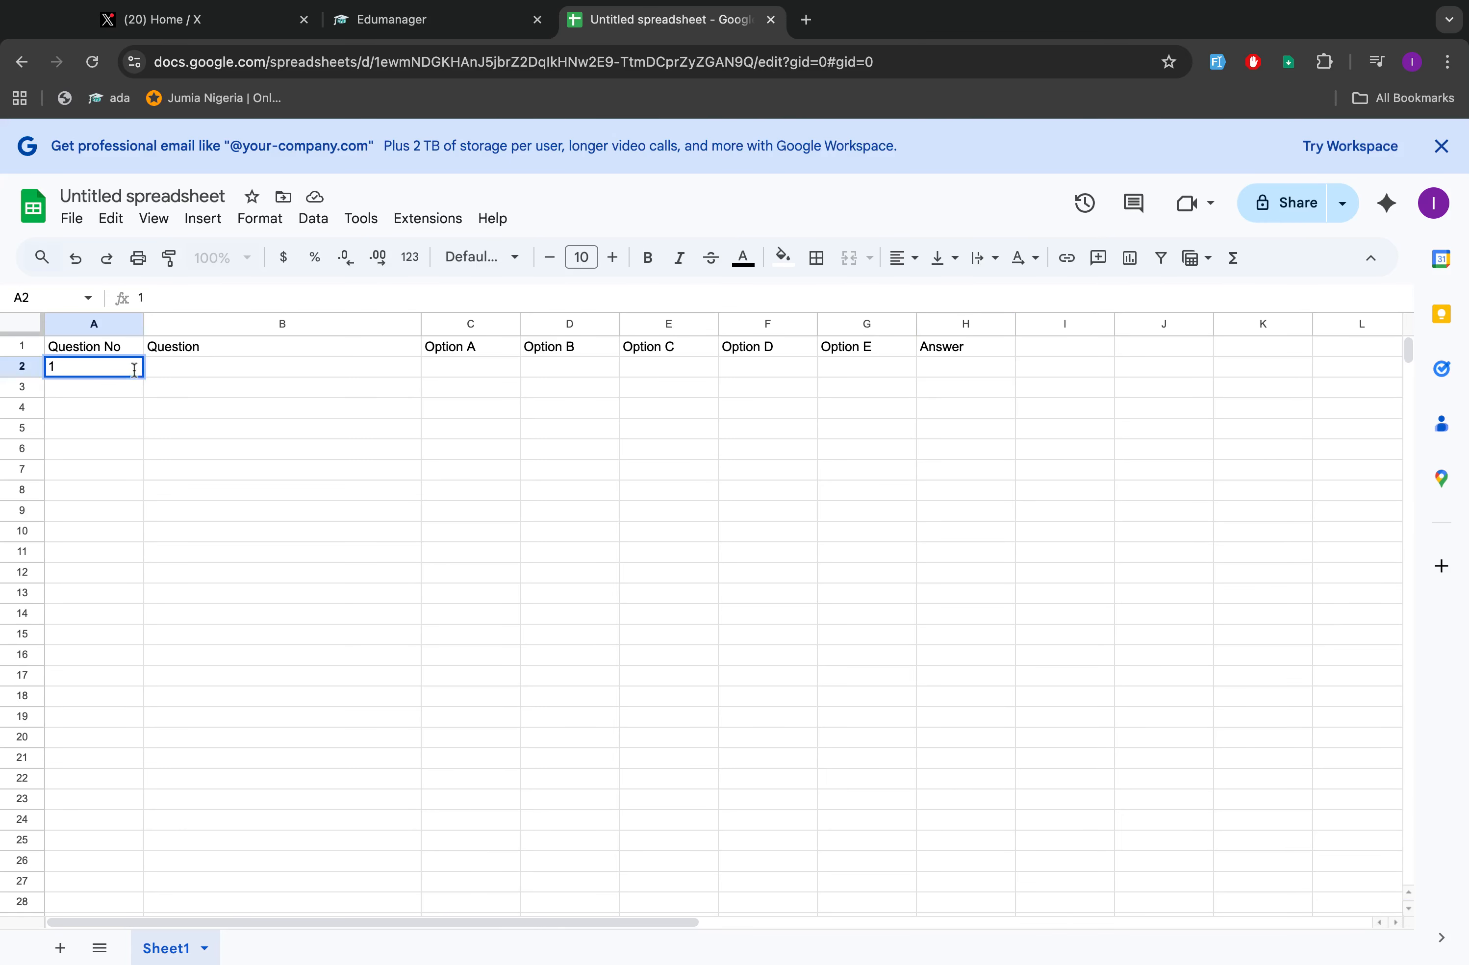
pyautogui.click(241, 371)
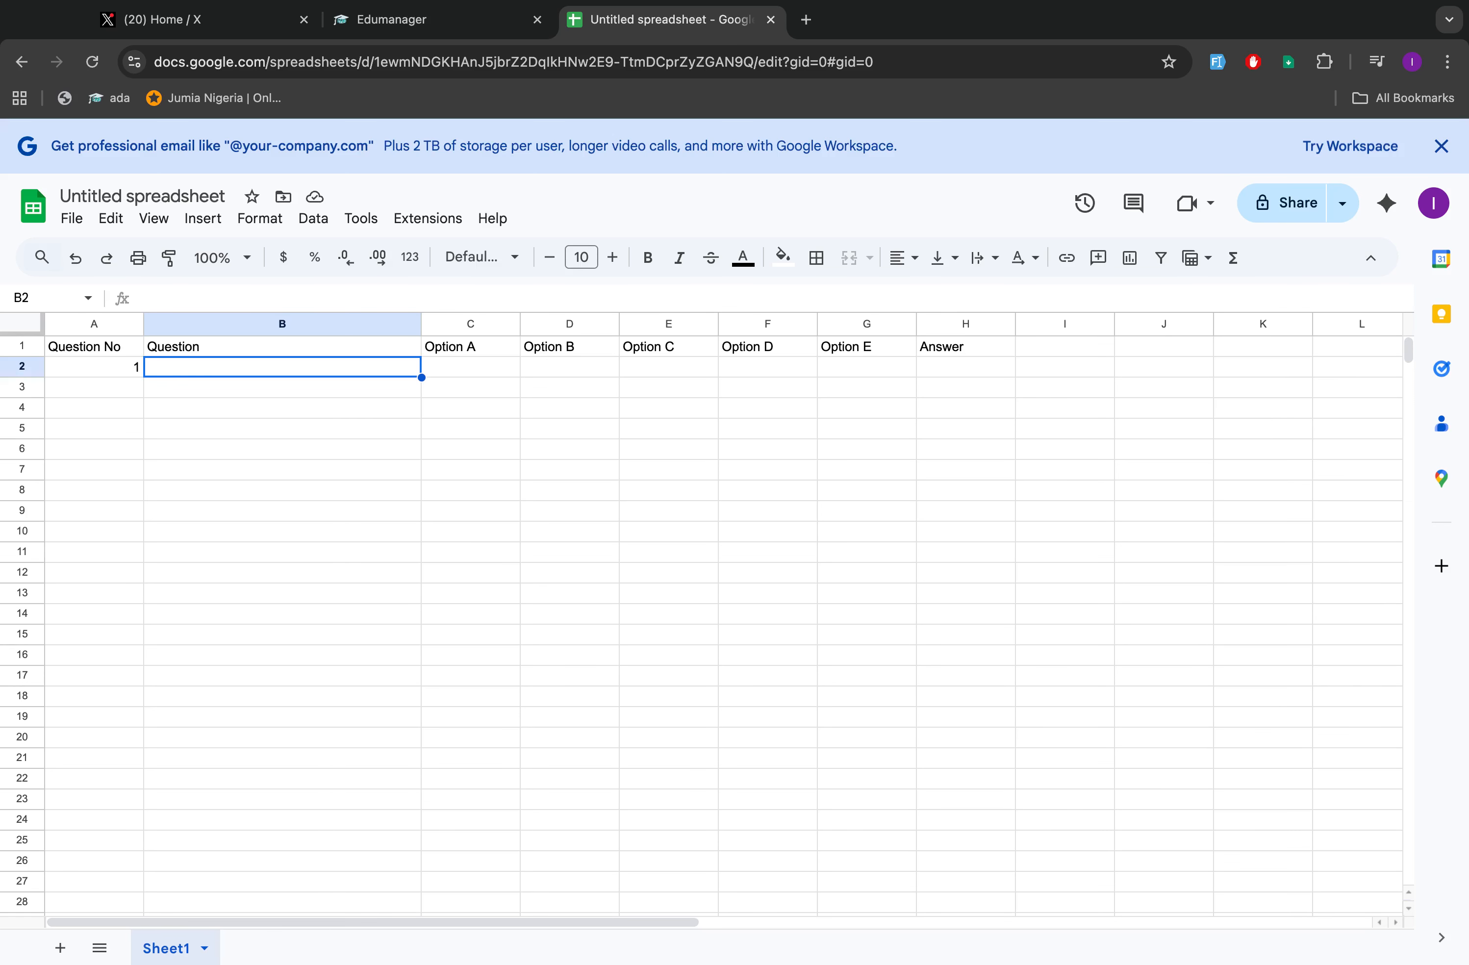
pyautogui.write('What is t')
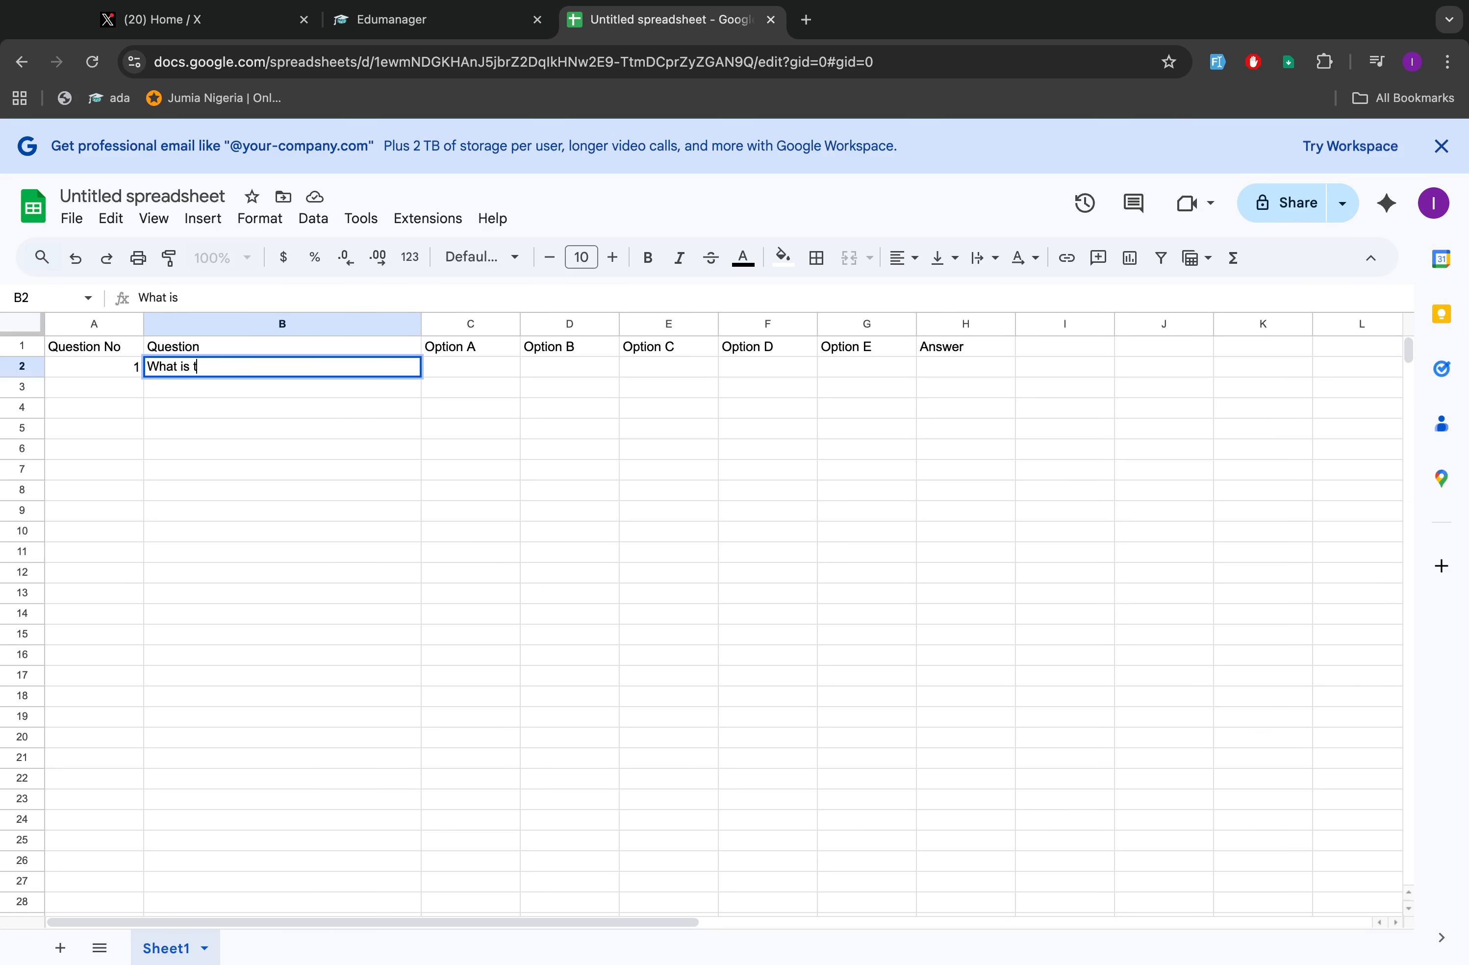
pyautogui.write('he cao')
pyautogui.press('BackSpace')
pyautogui.press('BackSpace')
pyautogui.press('BackSpace')
pyautogui.write('poi')
pyautogui.press('BackSpace')
pyautogui.write('itak o')
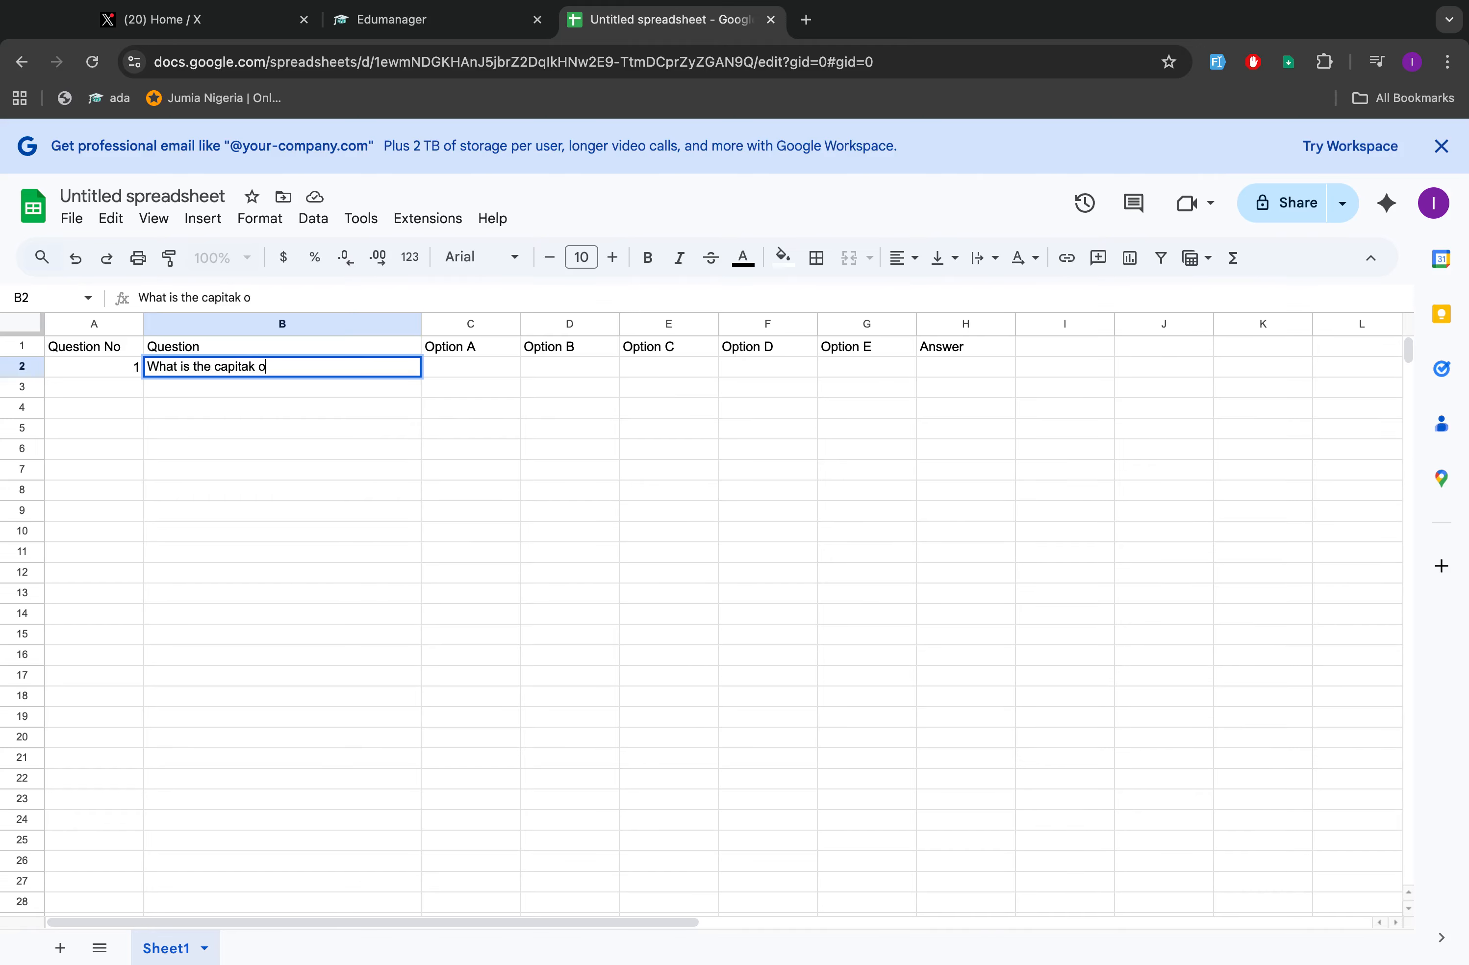
pyautogui.press('BackSpace')
pyautogui.press('BackSpace')
pyautogui.press('BackSpace')
pyautogui.write('l od')
pyautogui.press('BackSpace')
pyautogui.write('f Nigeria')
pyautogui.press('Tab')
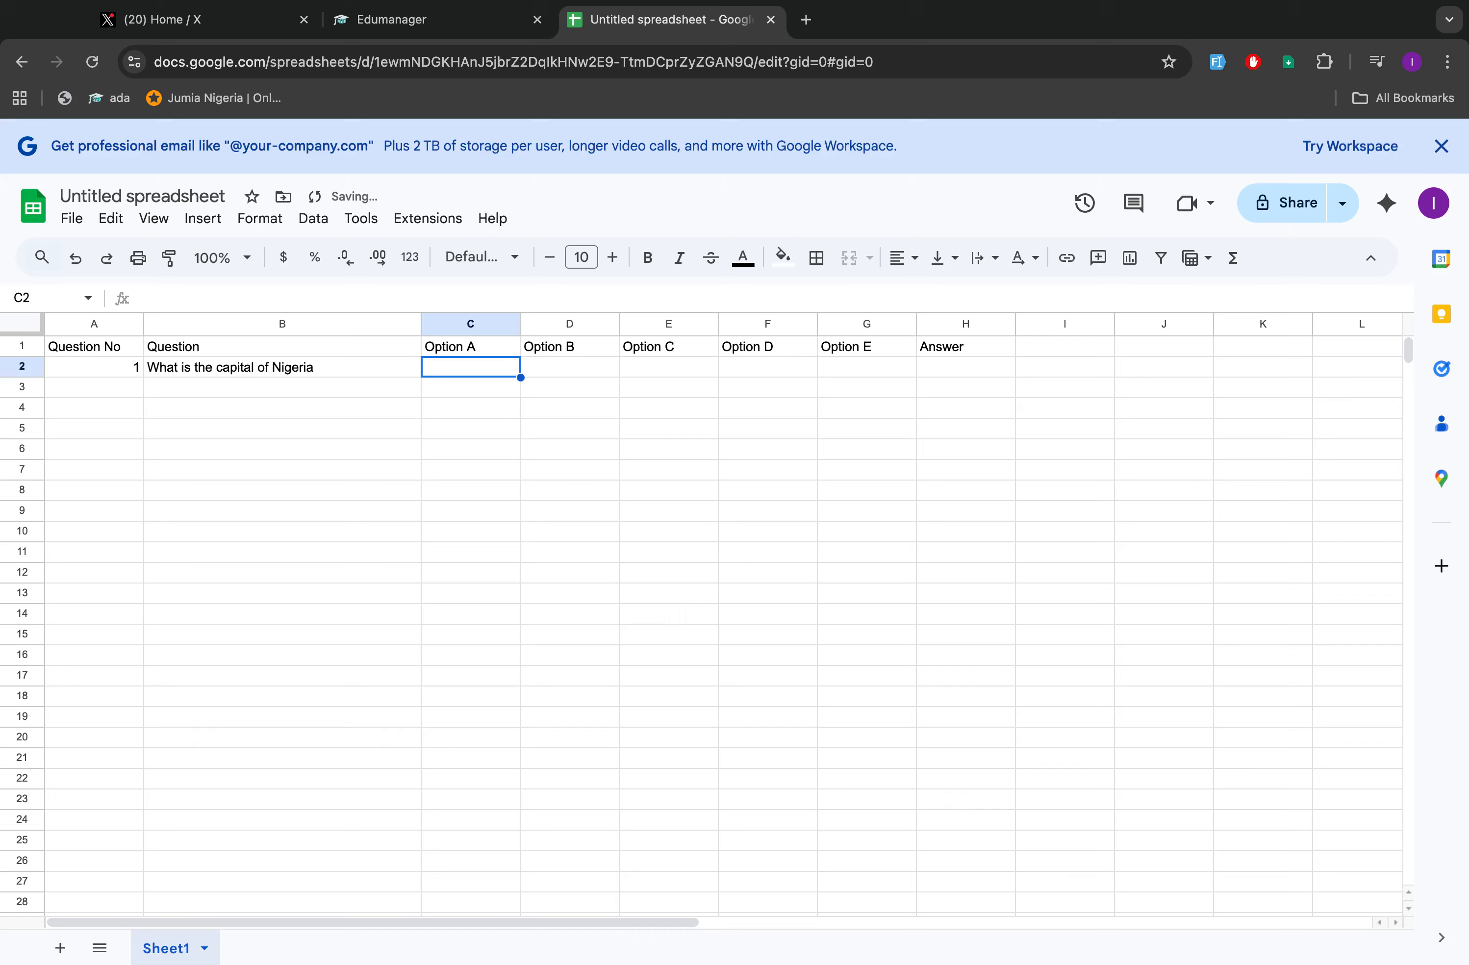
# Enter Lagos as Option A in C2 and Abuja as Option B in D2.
pyautogui.write('Lagois')
pyautogui.press('BackSpace')
pyautogui.press('BackSpace')
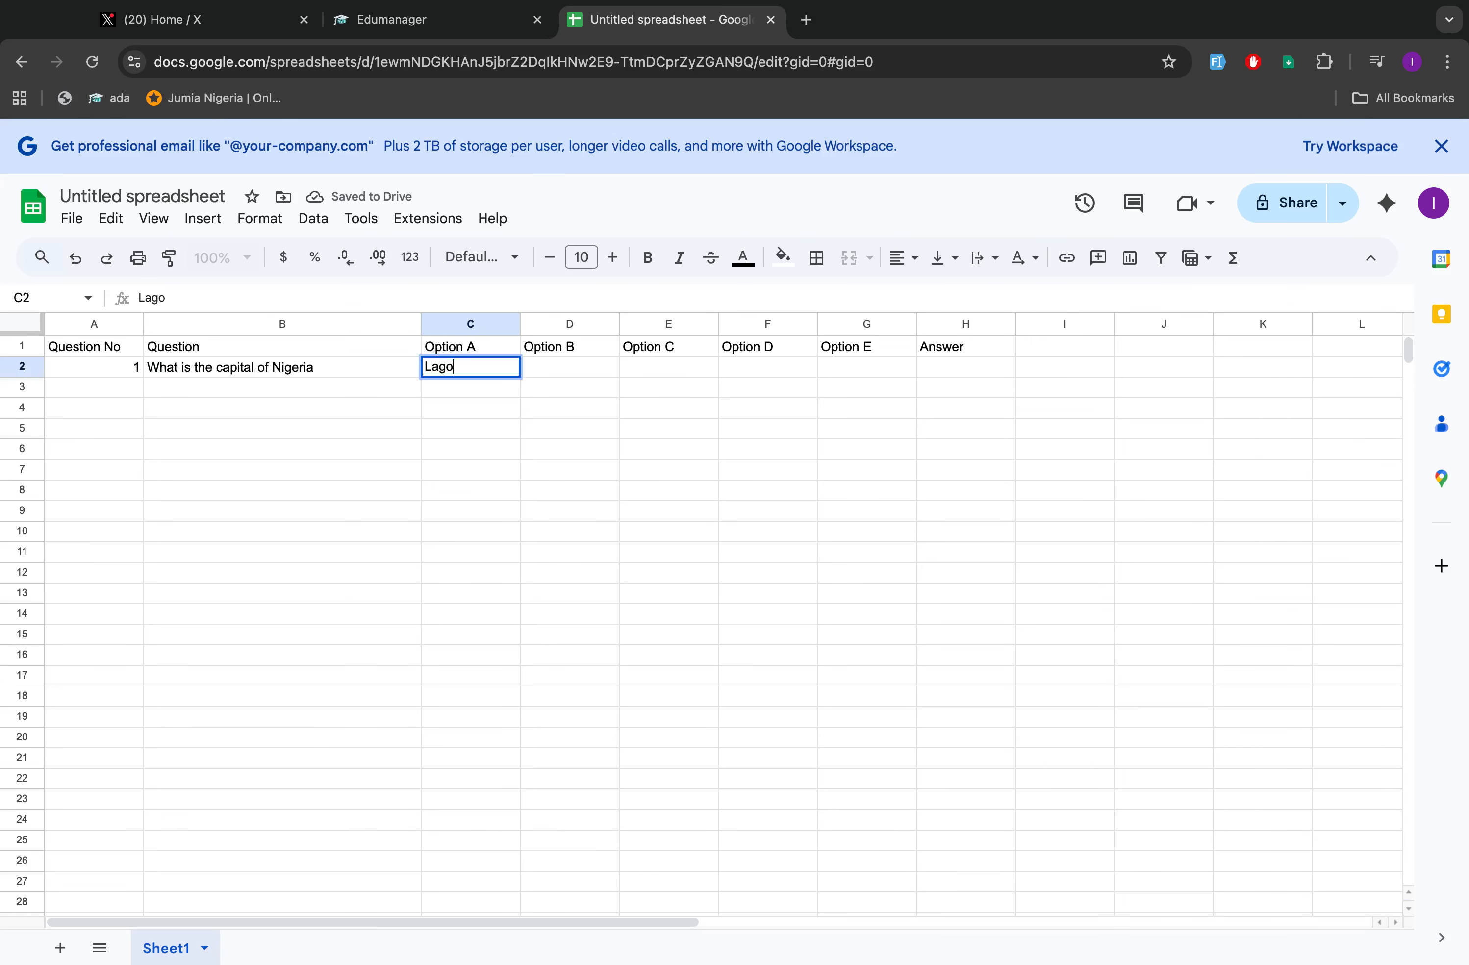
pyautogui.write('s')
pyautogui.press('Tab')
pyautogui.write('P')
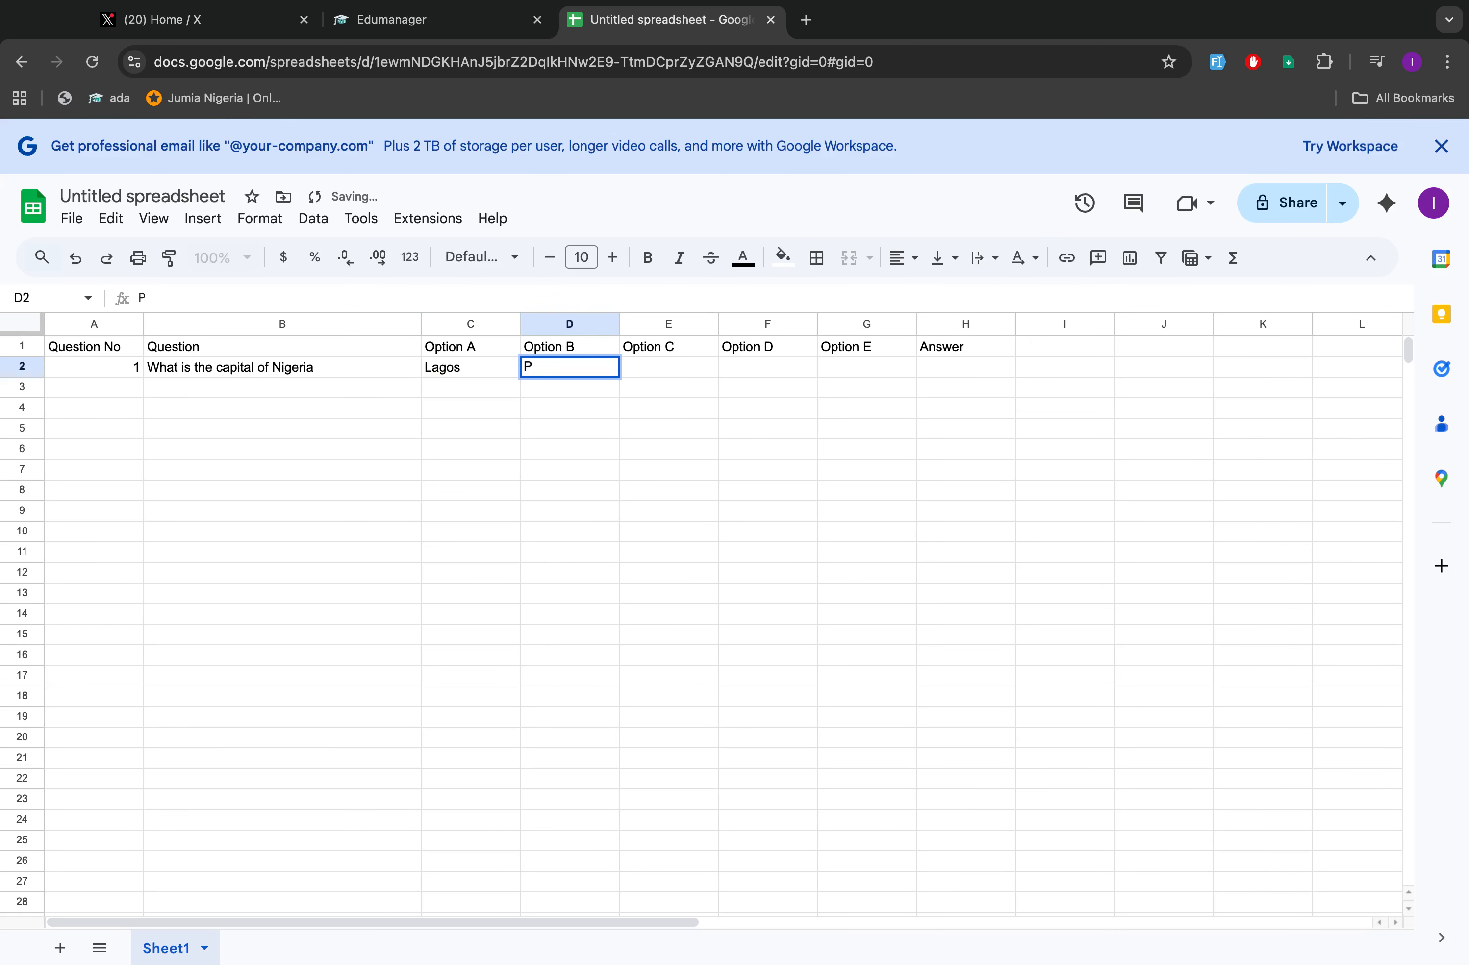
pyautogui.press('BackSpace')
pyautogui.write('Abuja')
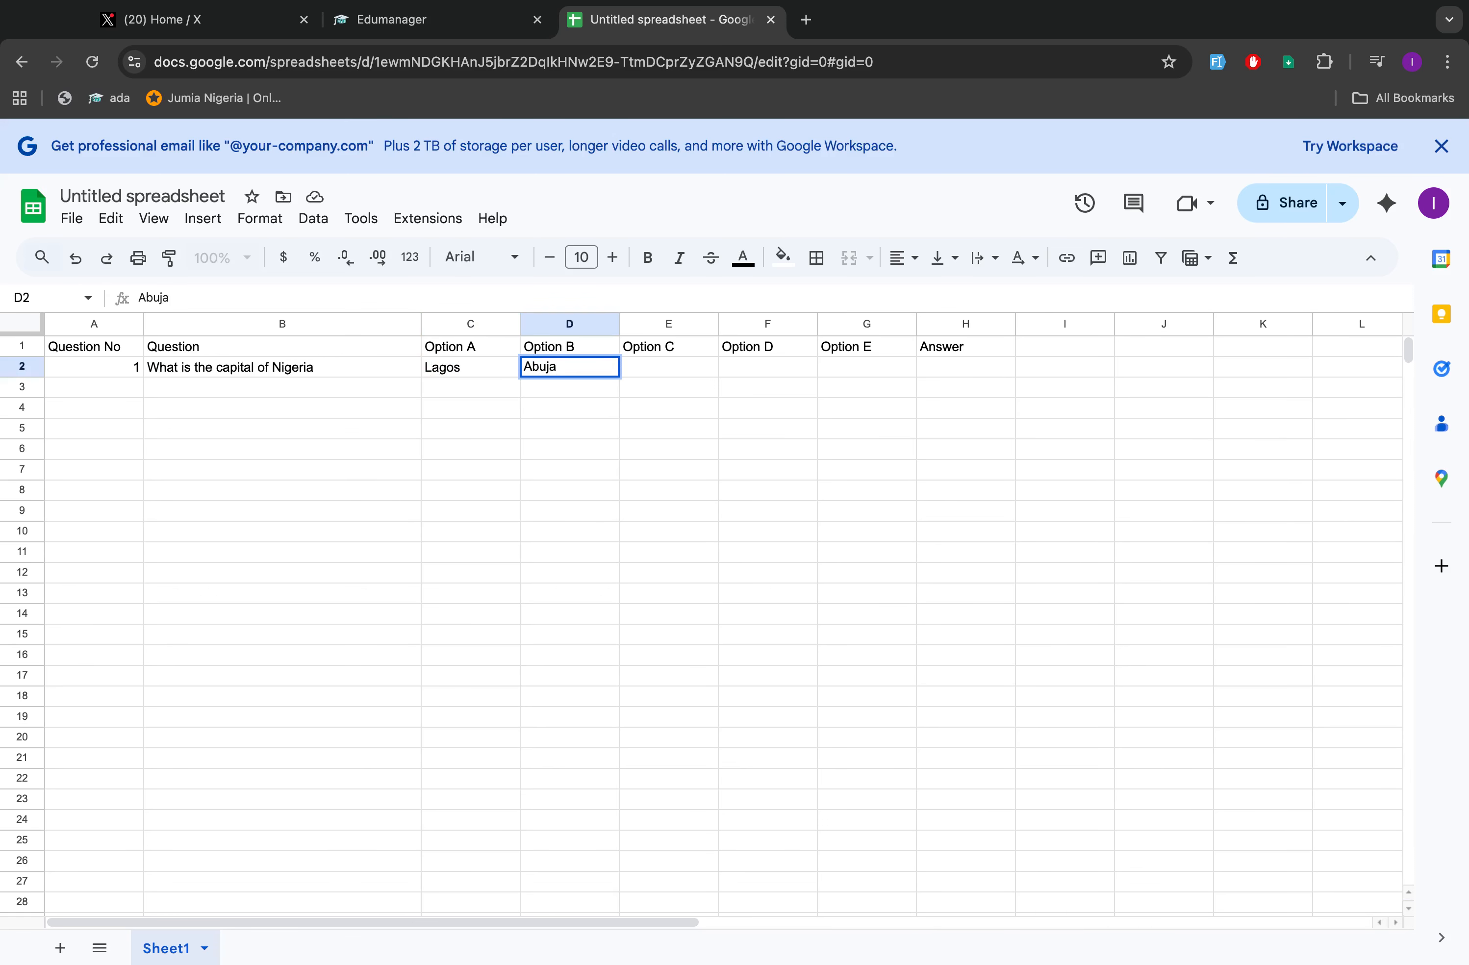
pyautogui.press('Tab')
# Enter uyo as Option C in E2 and Porth Harcourt as Option D in F2.
pyautogui.write('u')
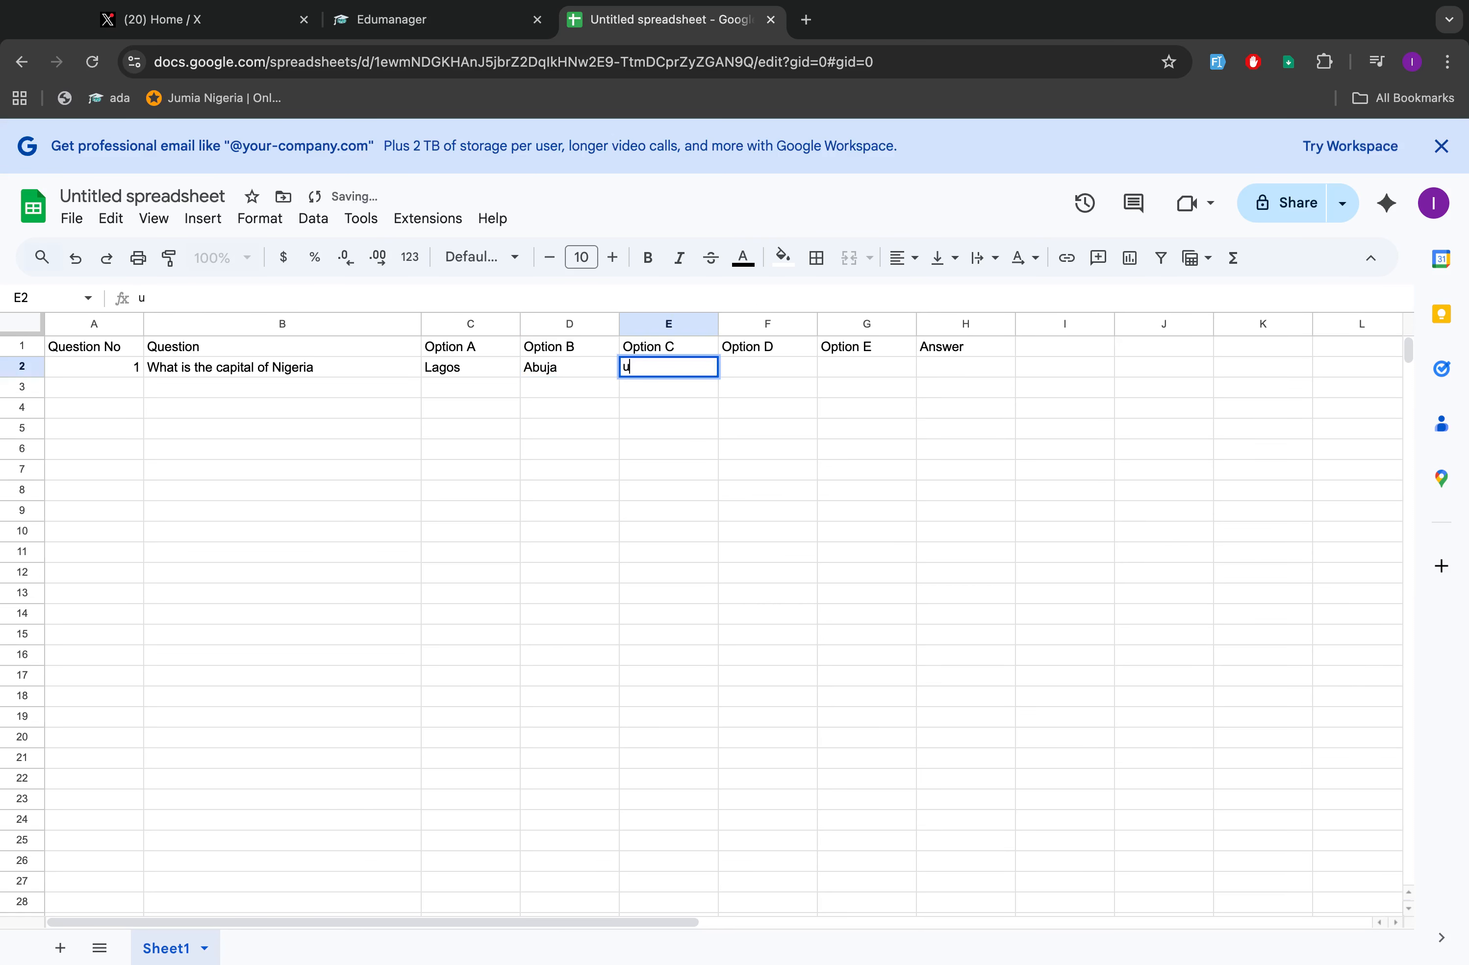
pyautogui.write('yo')
pyautogui.press('Tab')
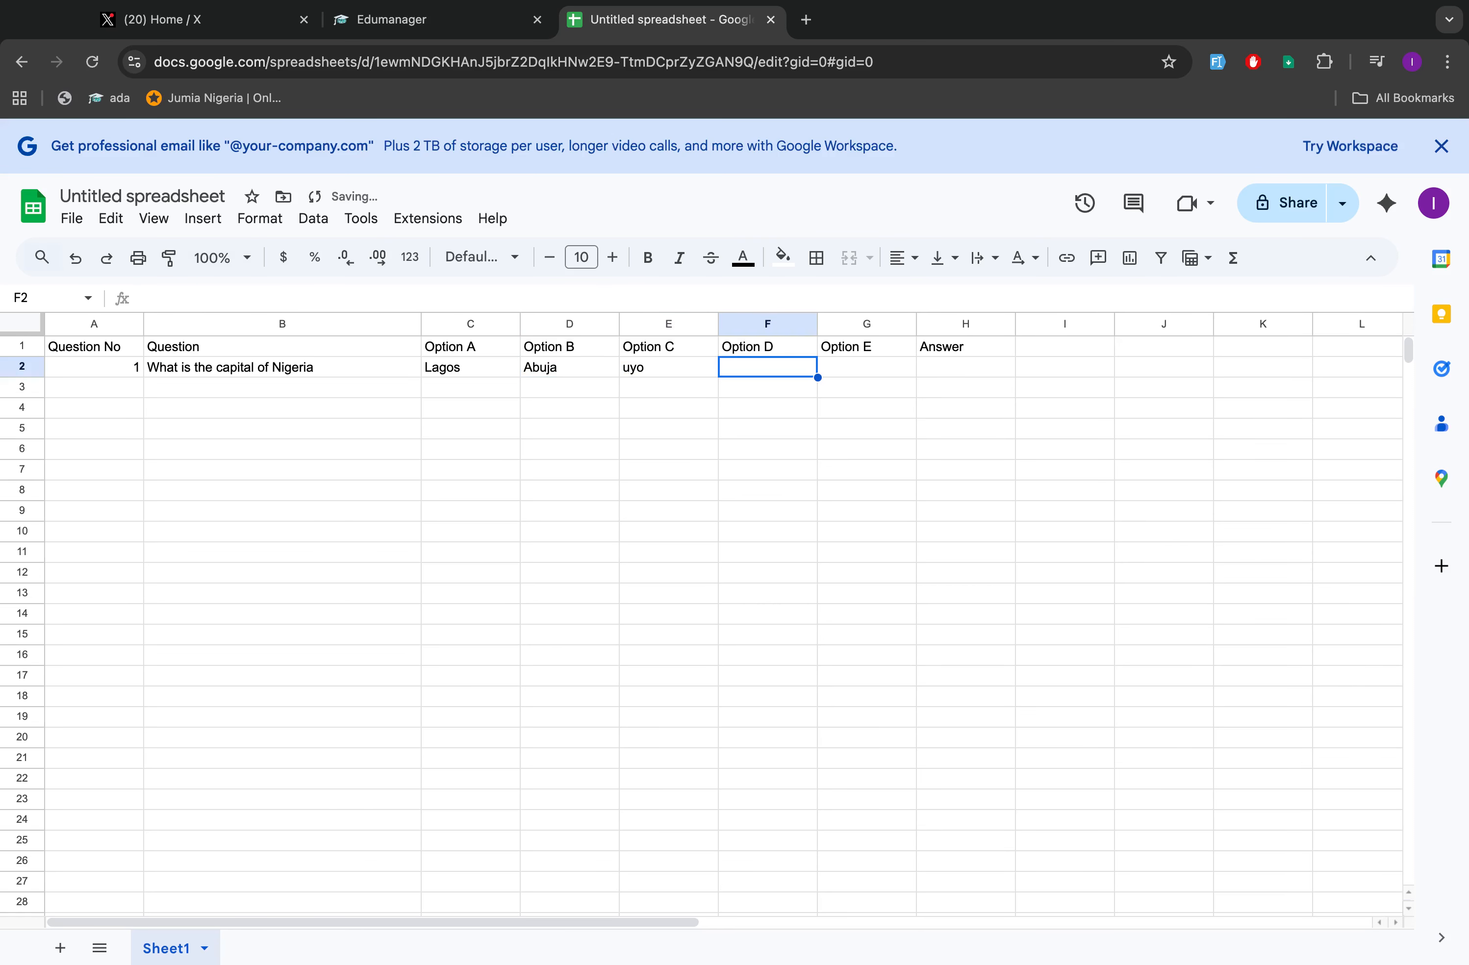
pyautogui.write('Porth')
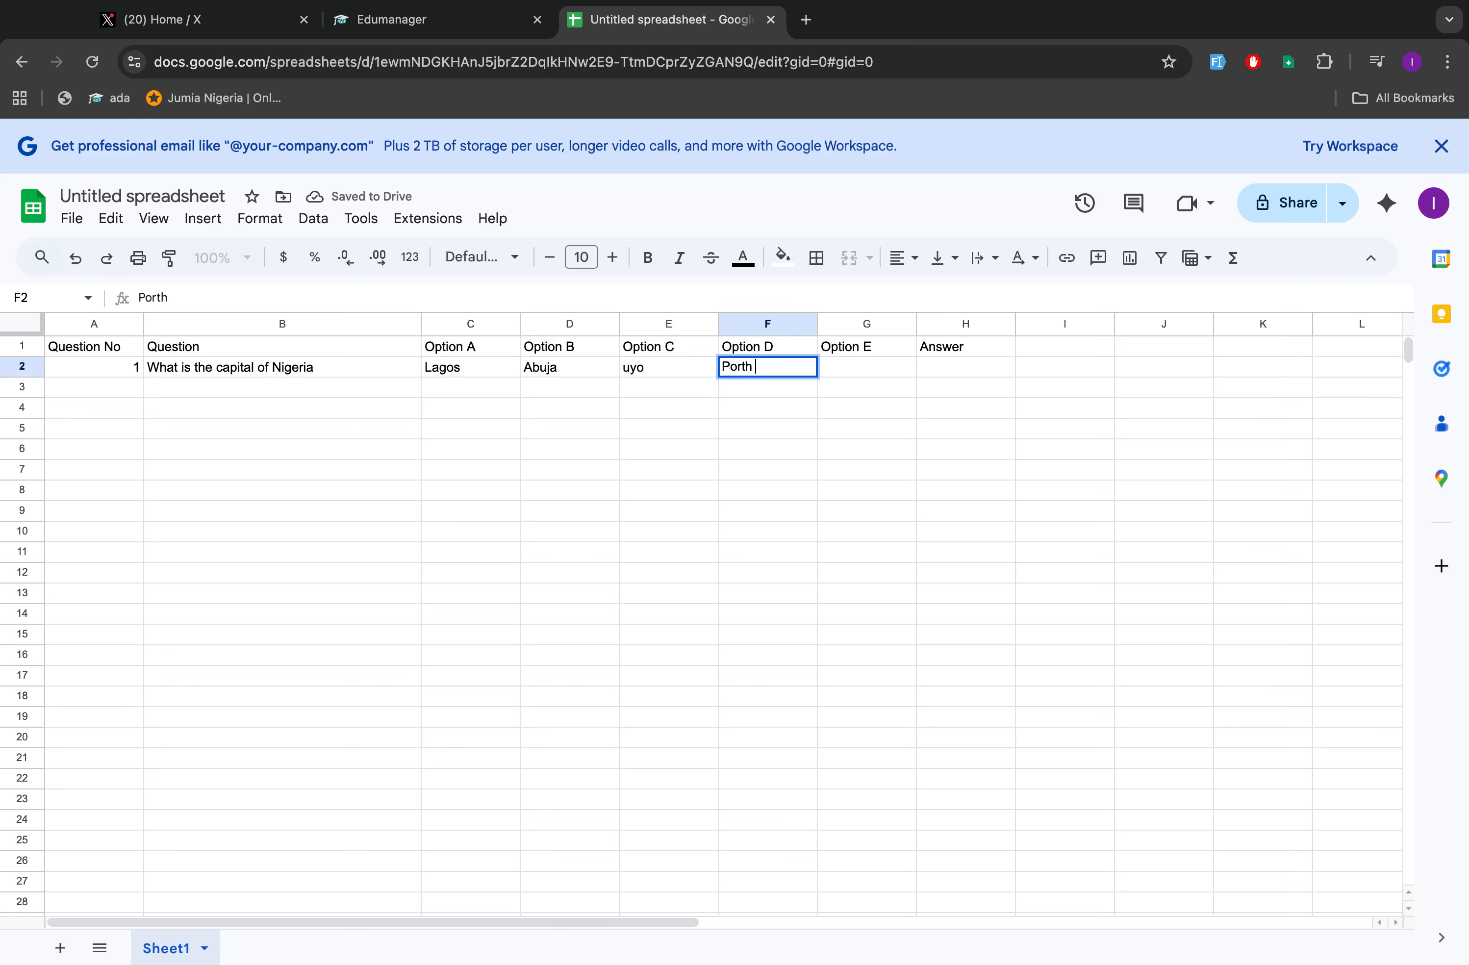
pyautogui.write(' Harcourt')
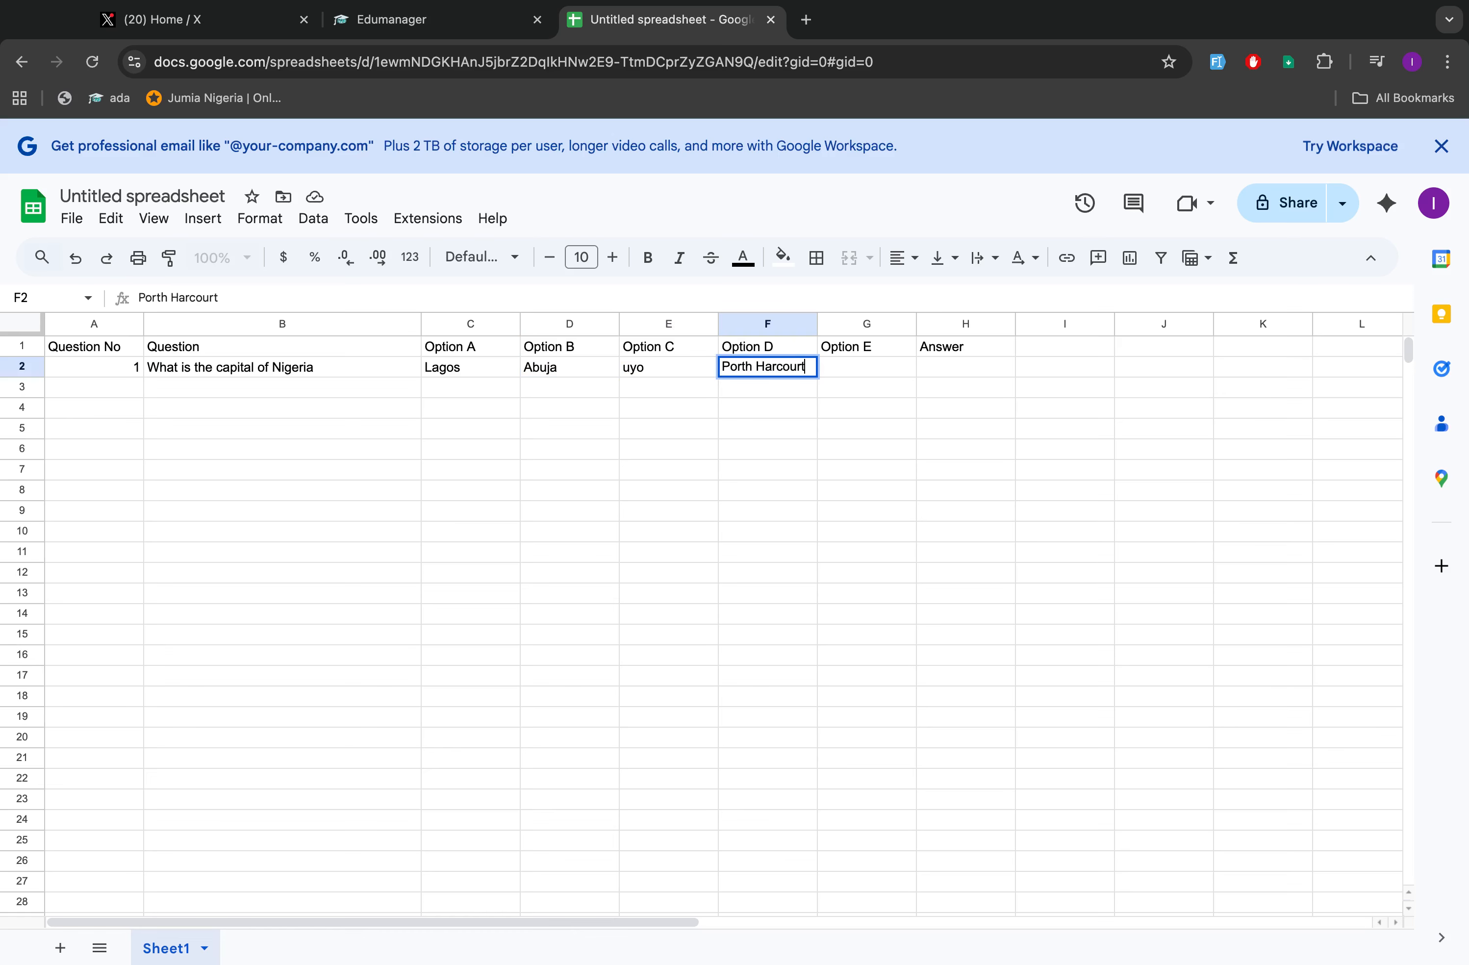
# Leave Option E blank for the first question and enter B as its answer in H2.
pyautogui.click(868, 366)
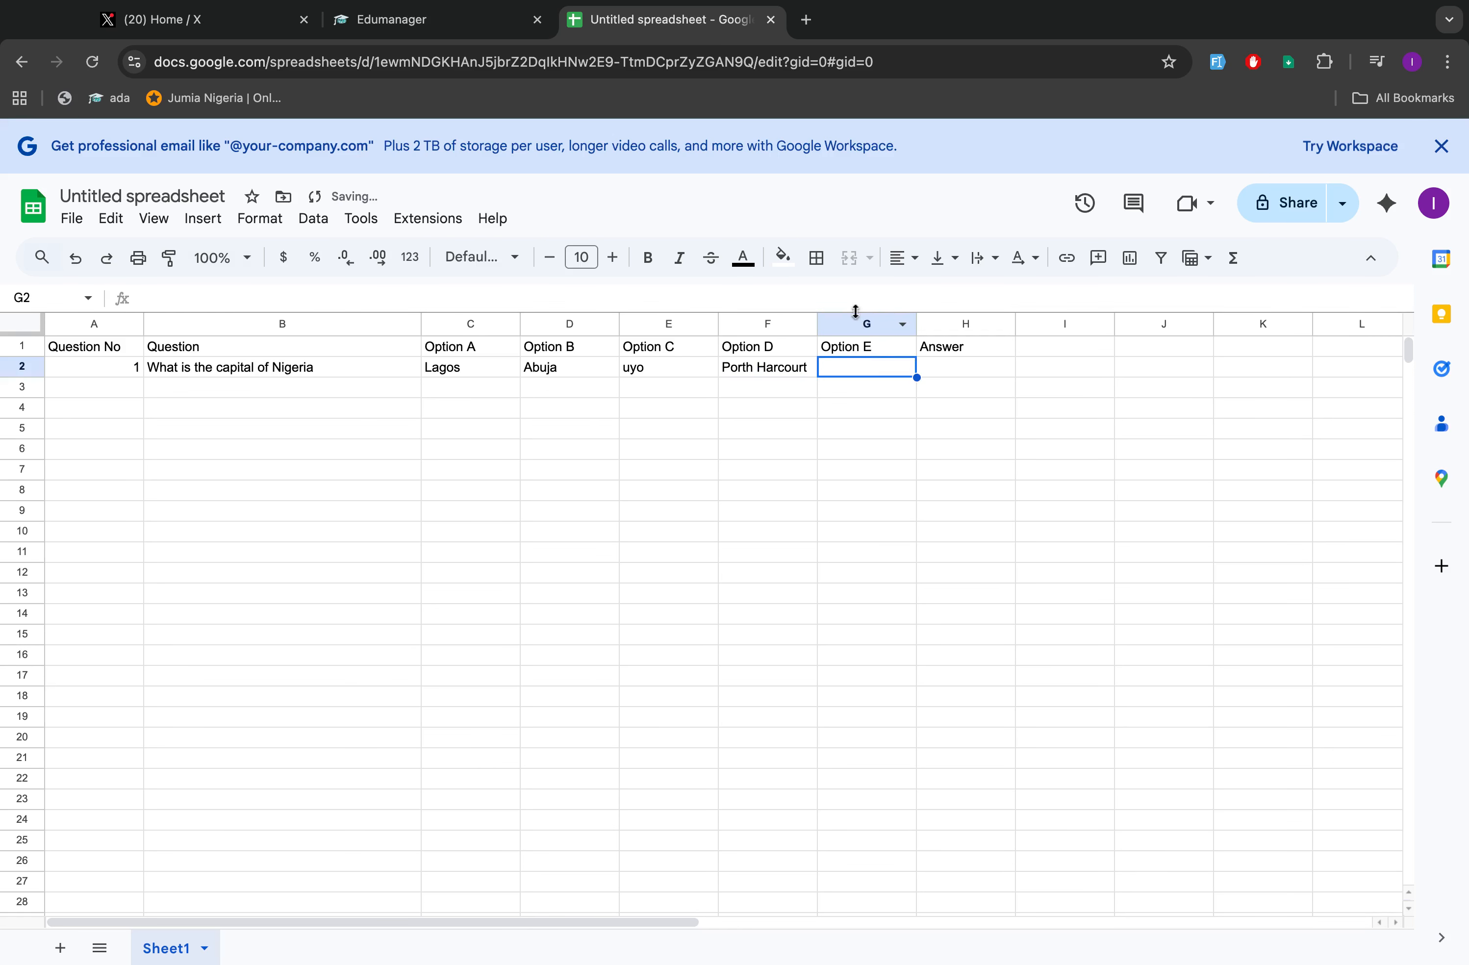
pyautogui.click(967, 375)
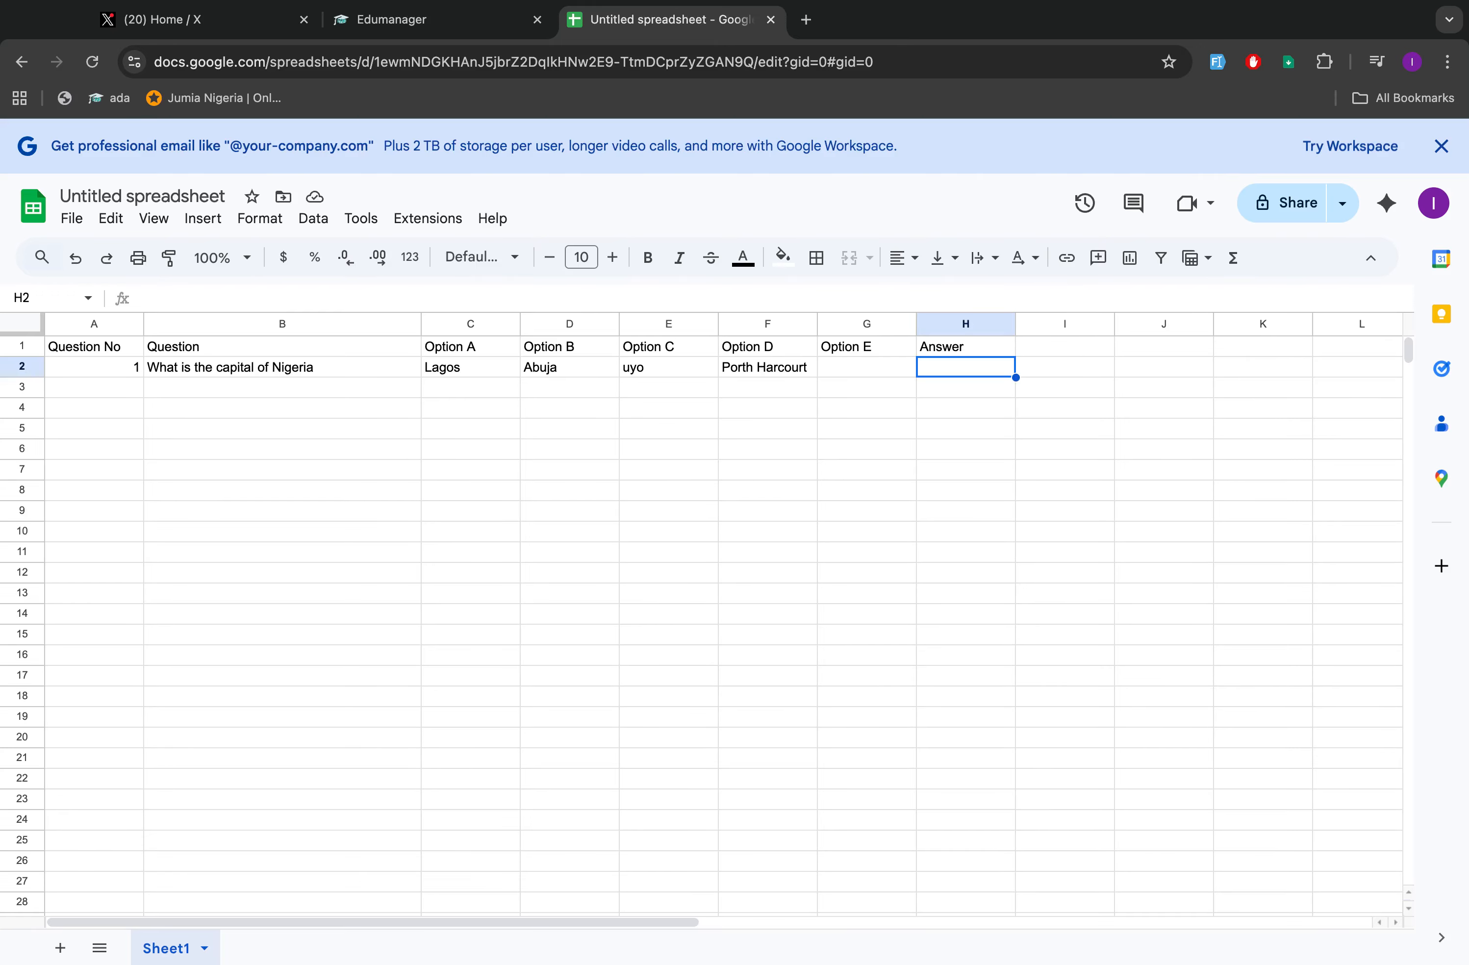
pyautogui.write('B')
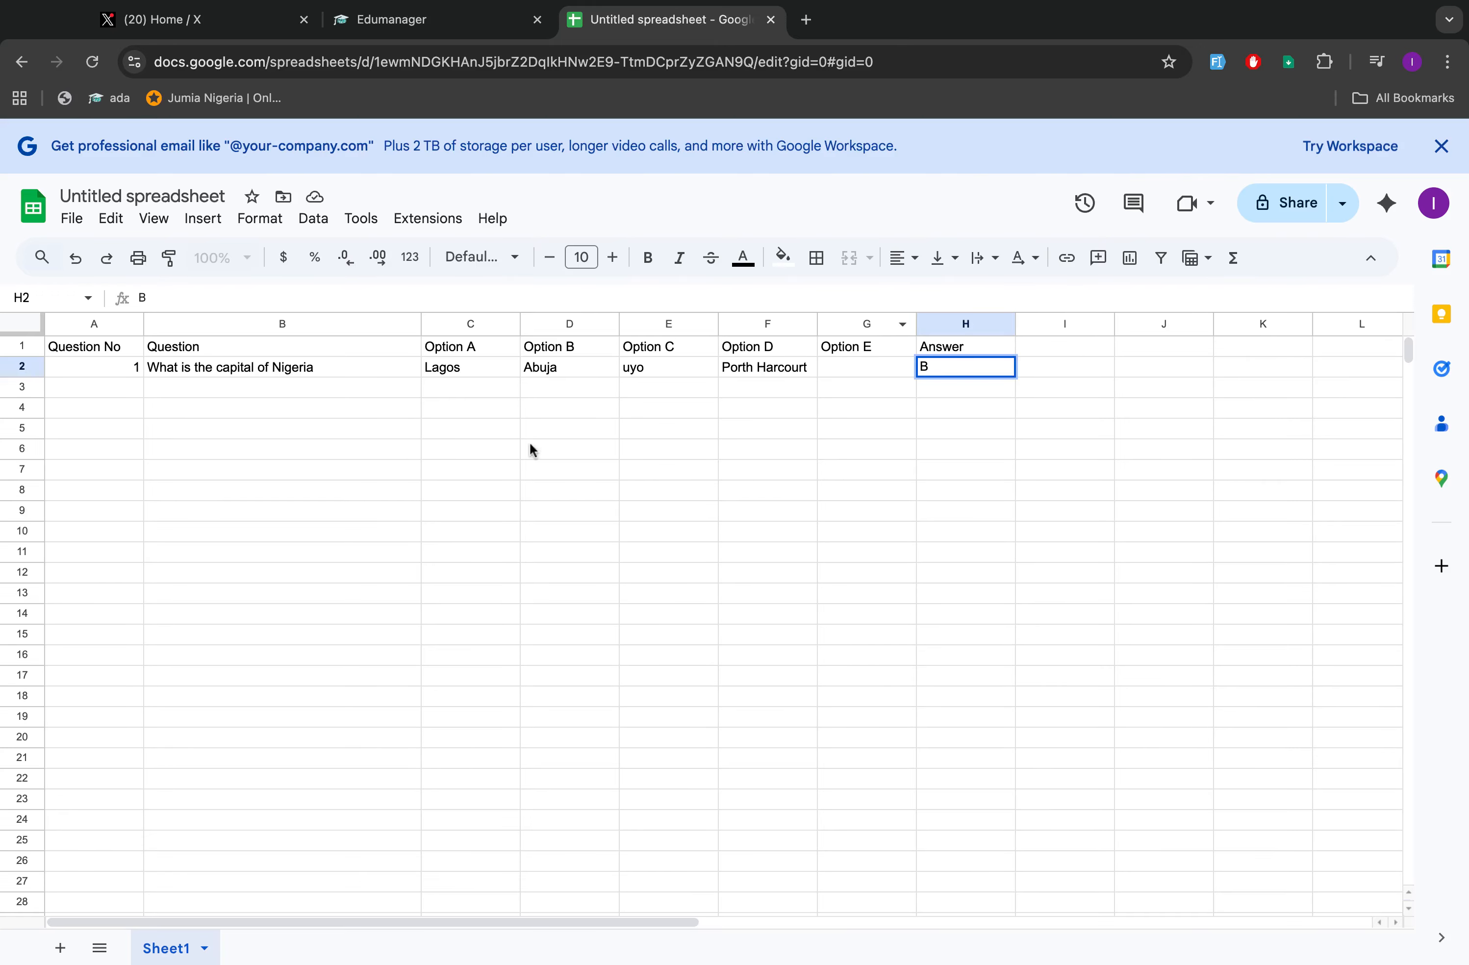
pyautogui.click(519, 449)
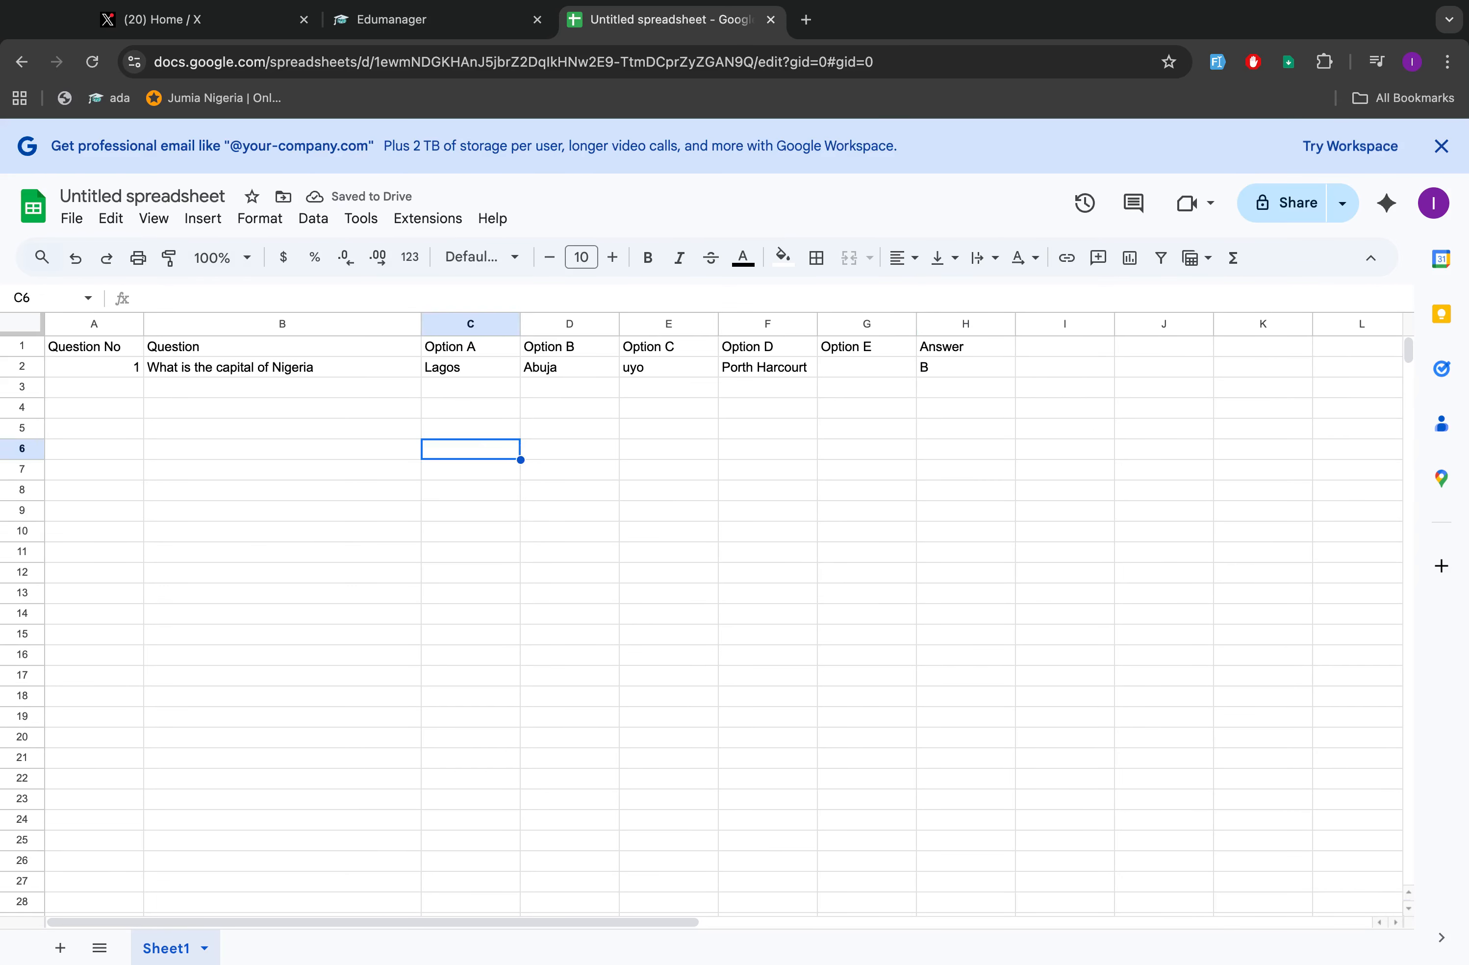
# Rename the spreadsheet as Questions.
pyautogui.click(125, 198)
pyautogui.click(125, 198)
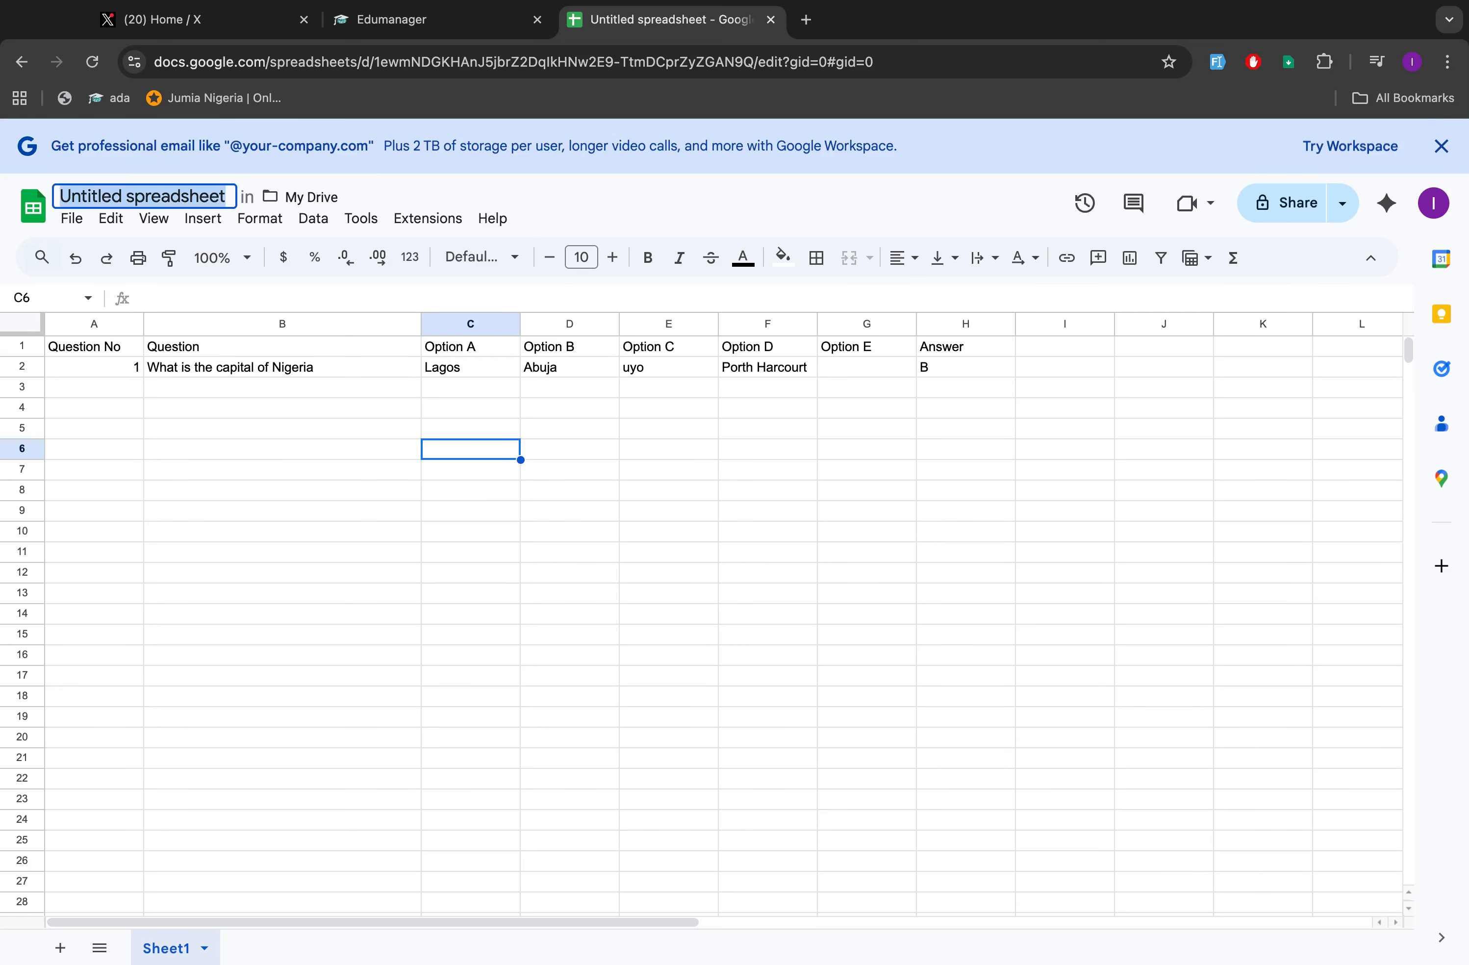
pyautogui.write('Questions')
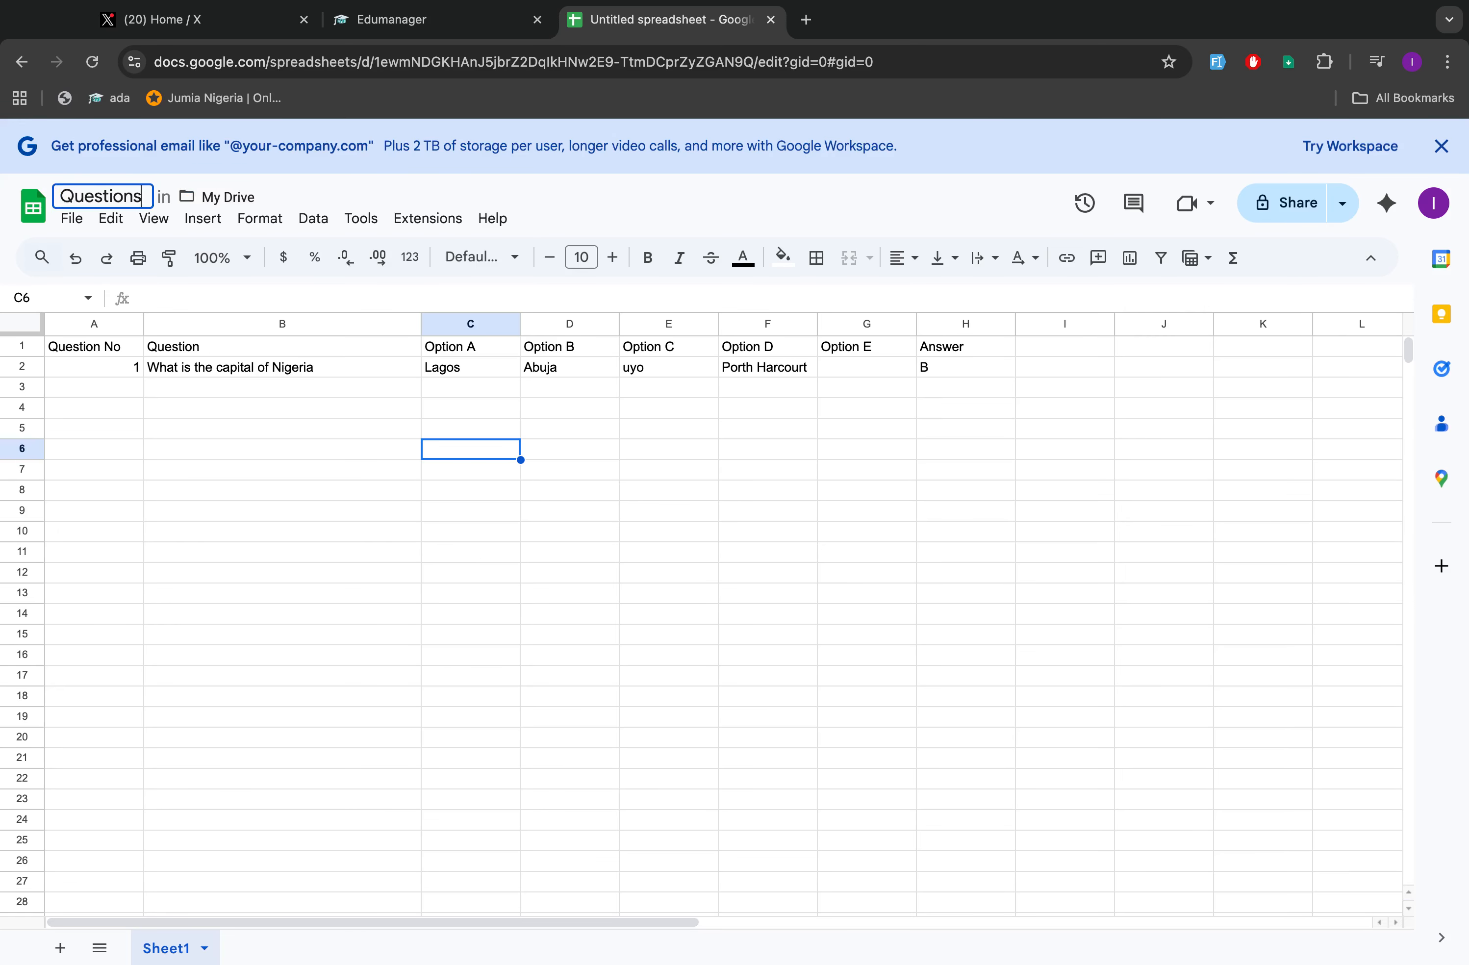
pyautogui.press('Return')
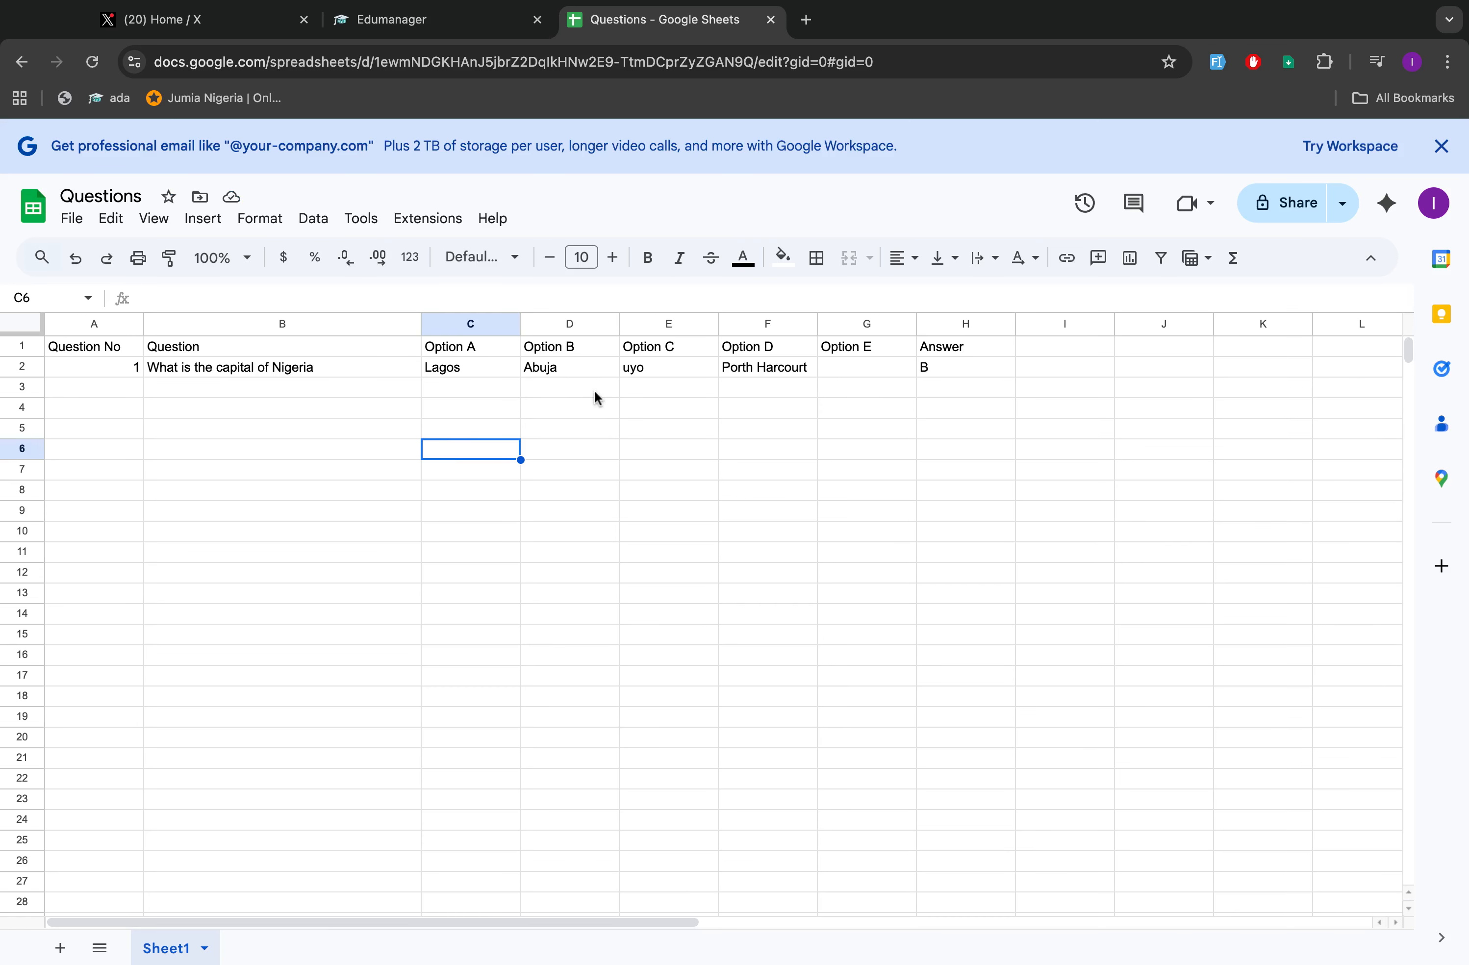
# Download the spreadsheet as a Microsoft Excel (.xlsx) file.
pyautogui.click(956, 367)
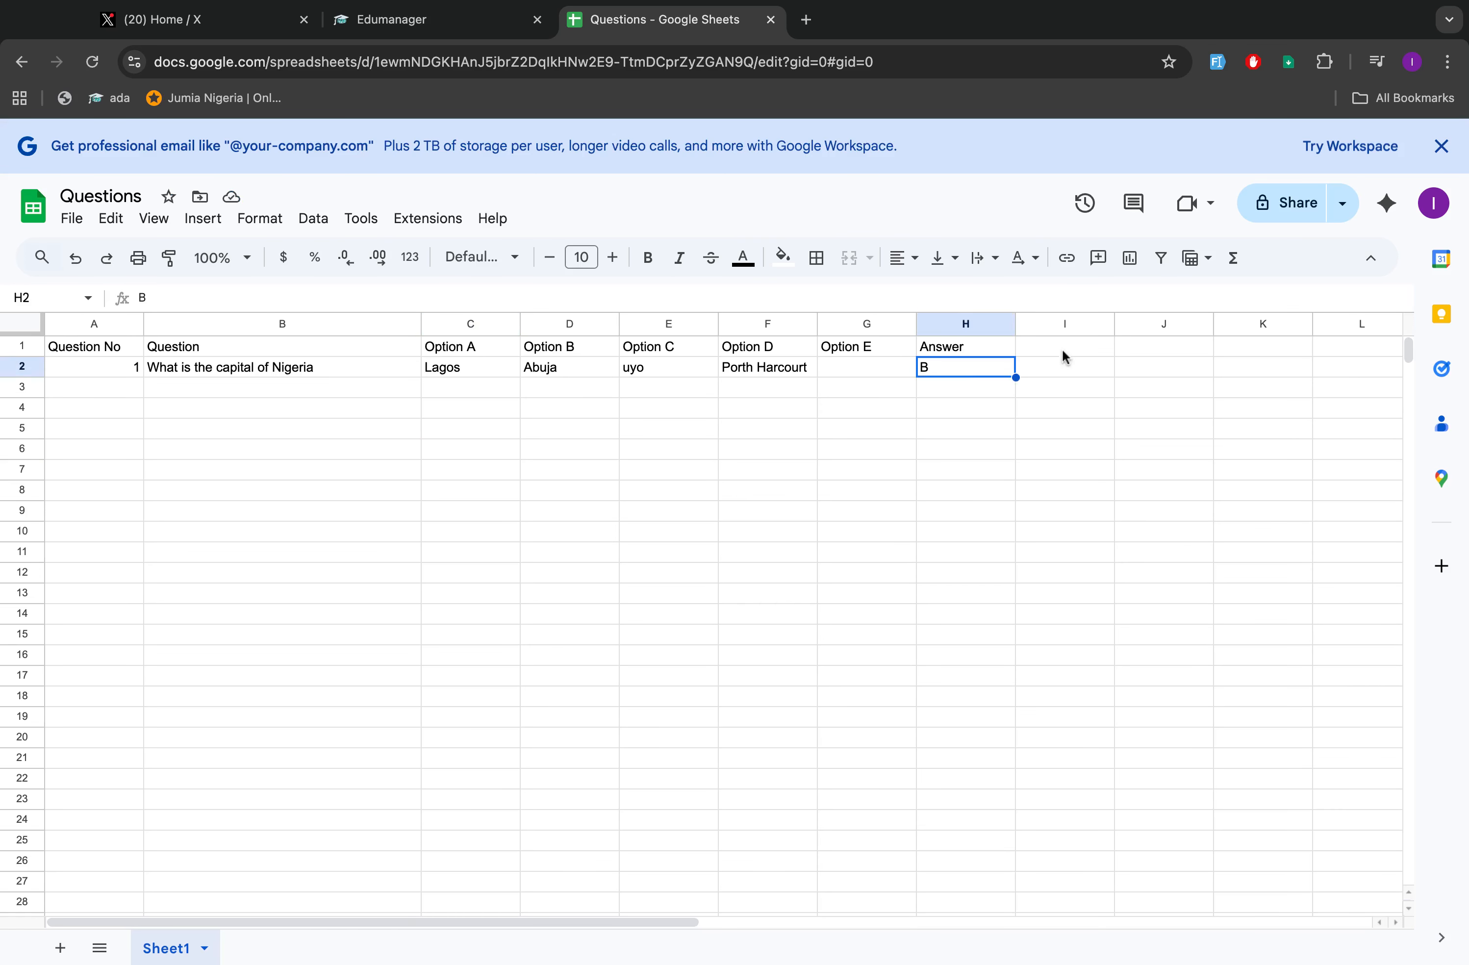
pyautogui.click(1059, 362)
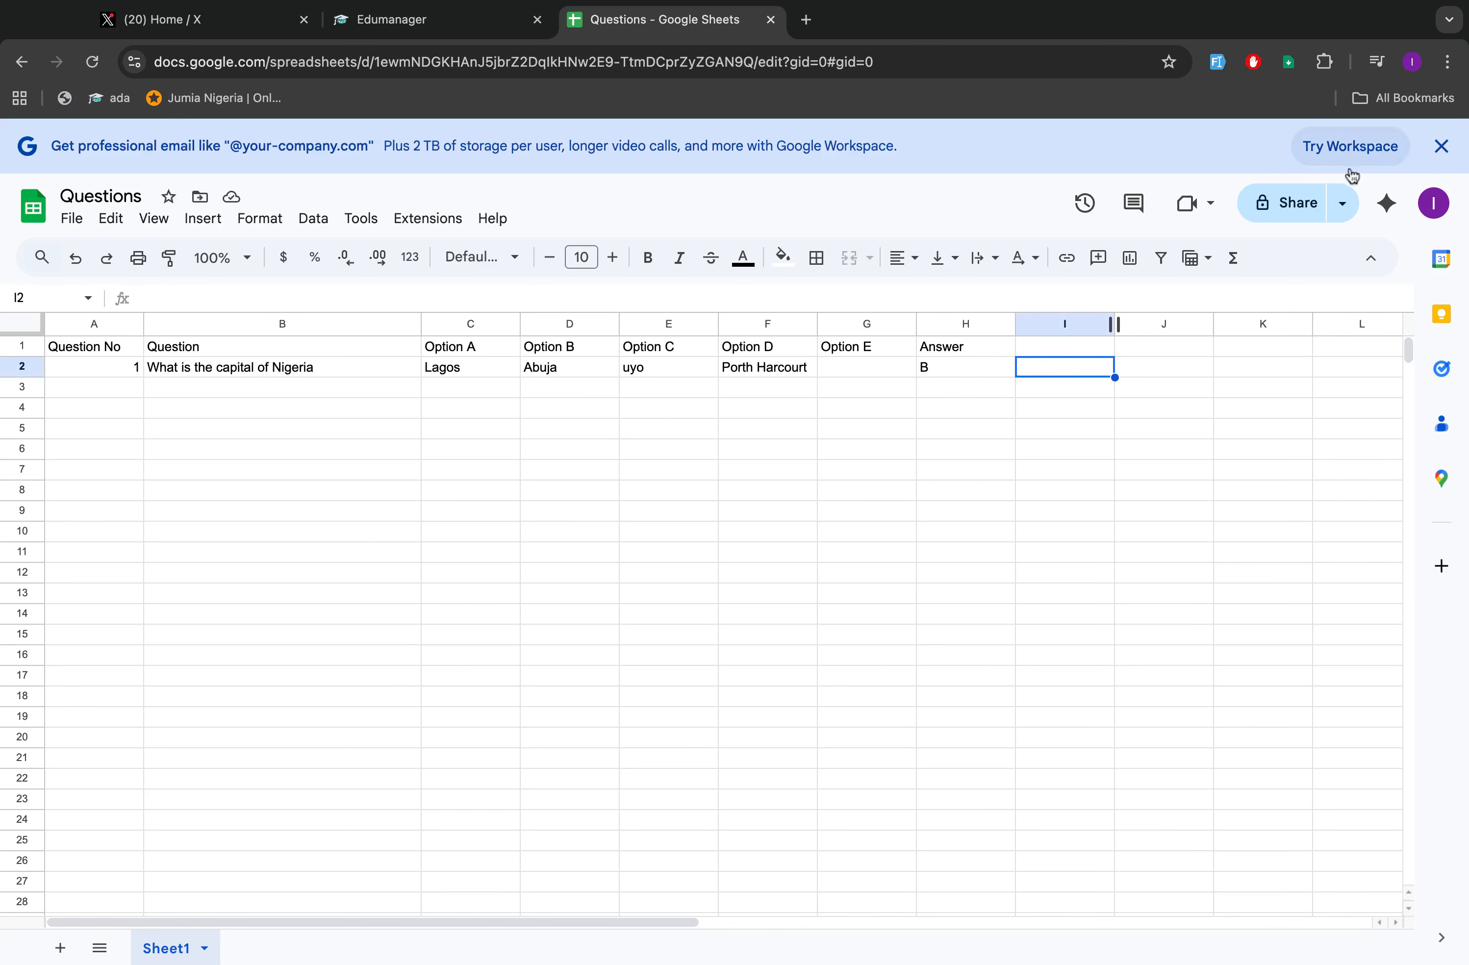
pyautogui.click(71, 220)
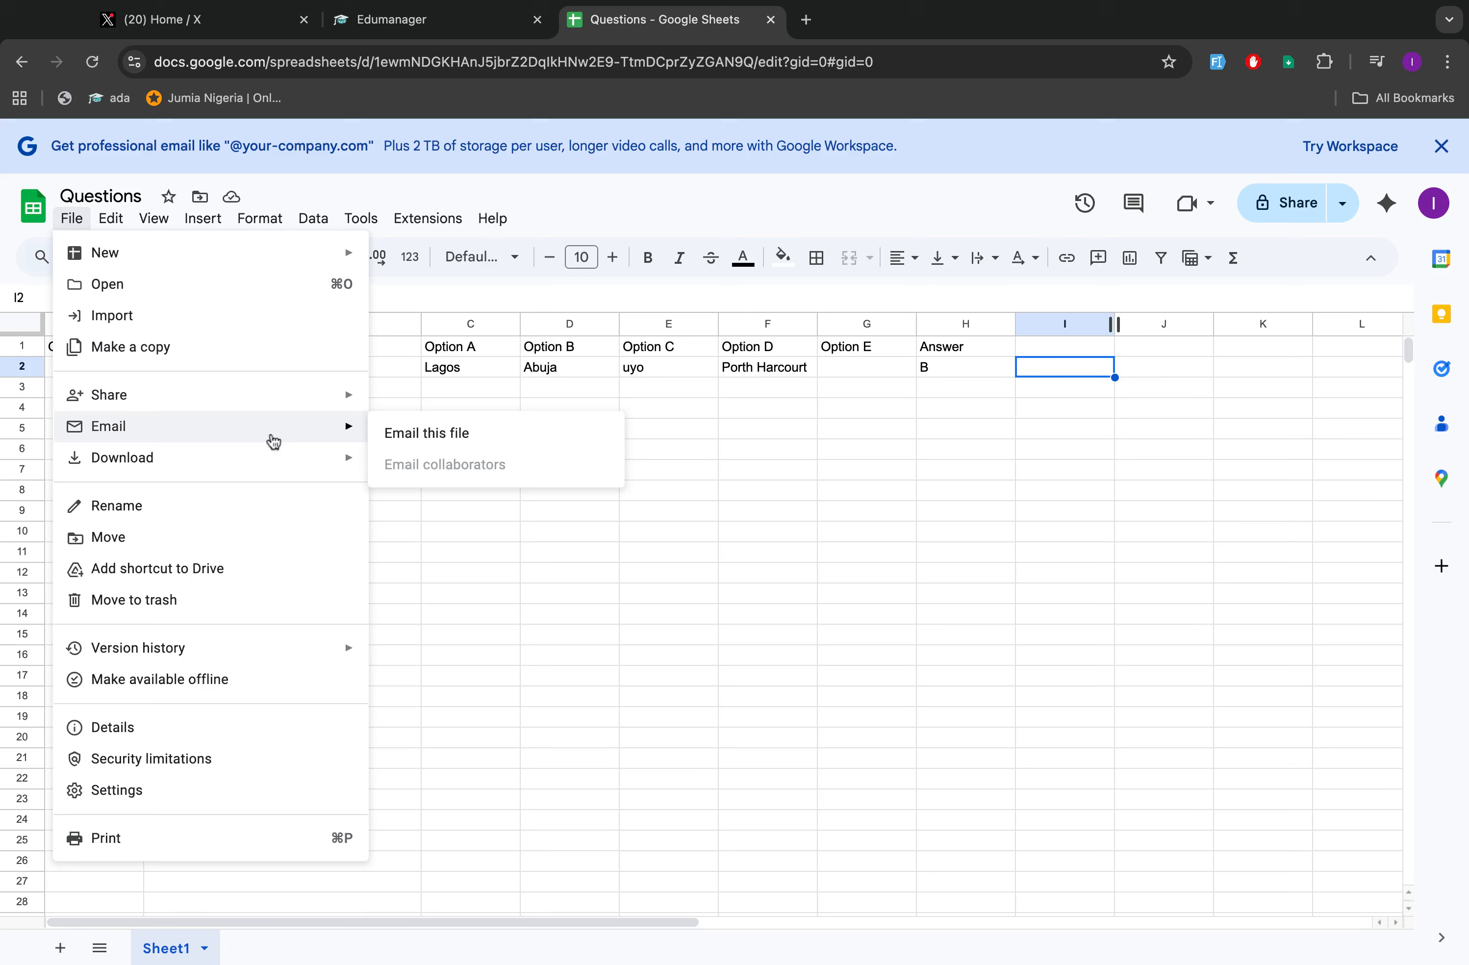
pyautogui.moveTo(302, 456)
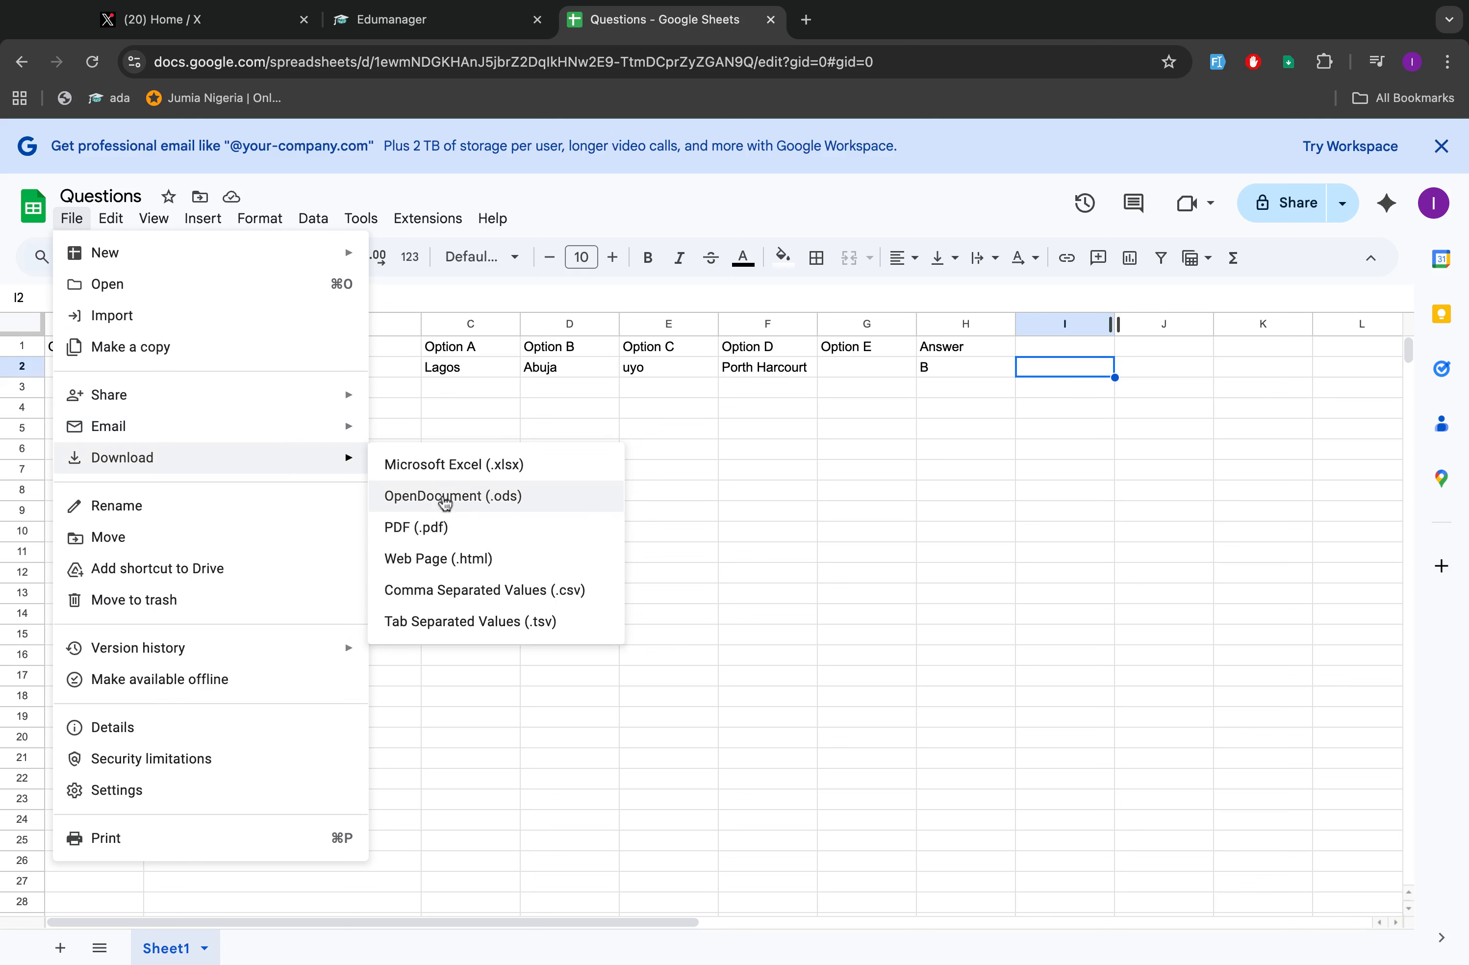
pyautogui.click(450, 474)
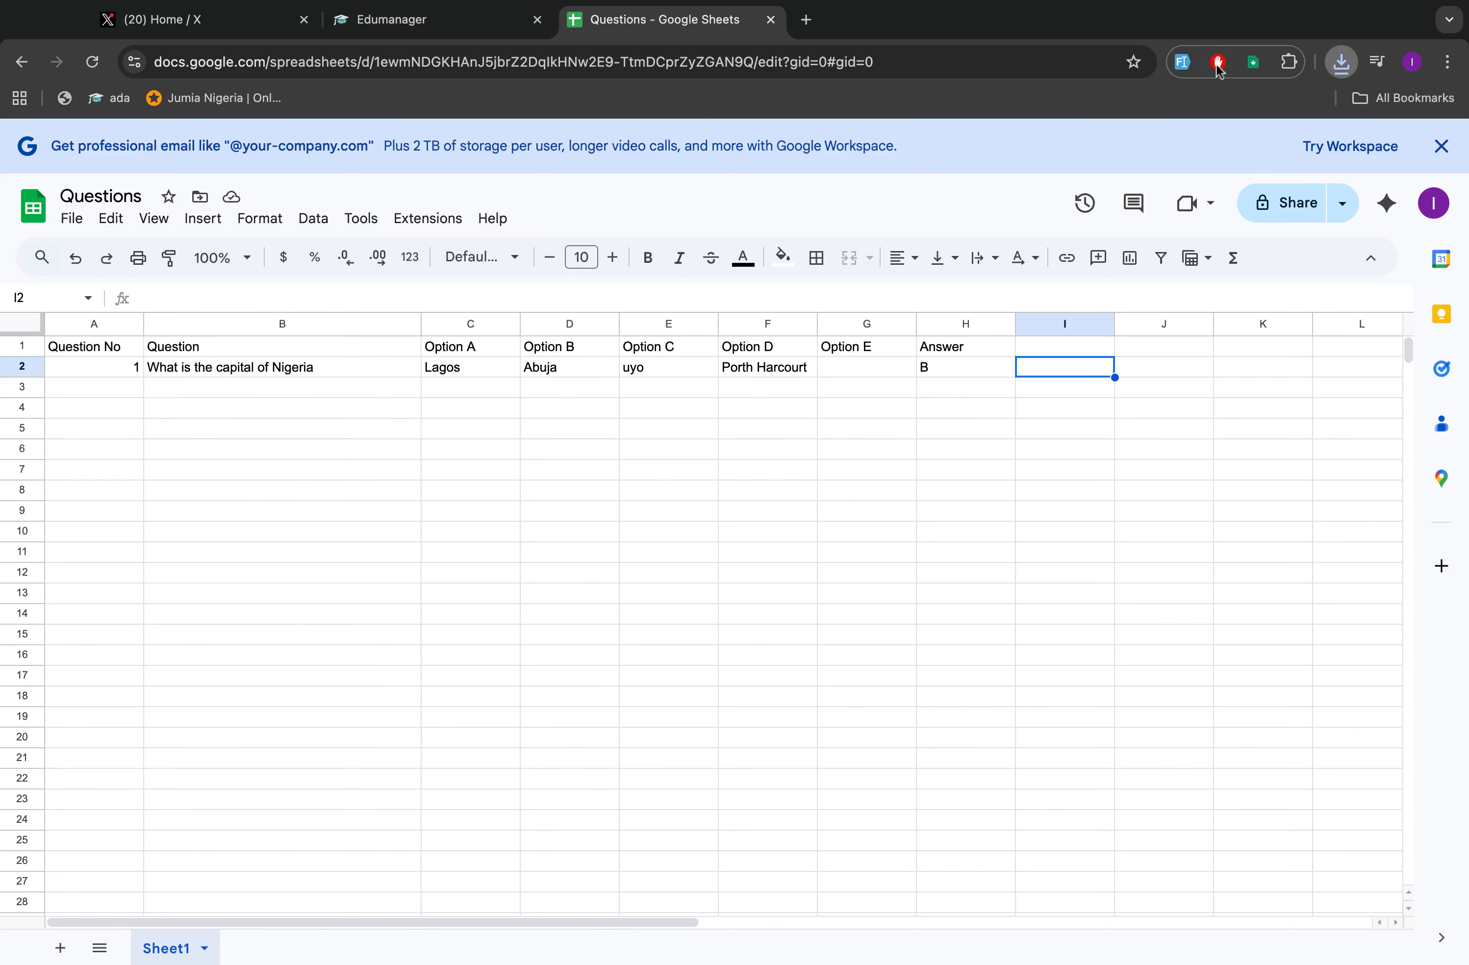
# Switch to Edumanager and upload Questions.xlsx as the question content for the Marketing First Term JS 1 Exam.
pyautogui.click(379, 28)
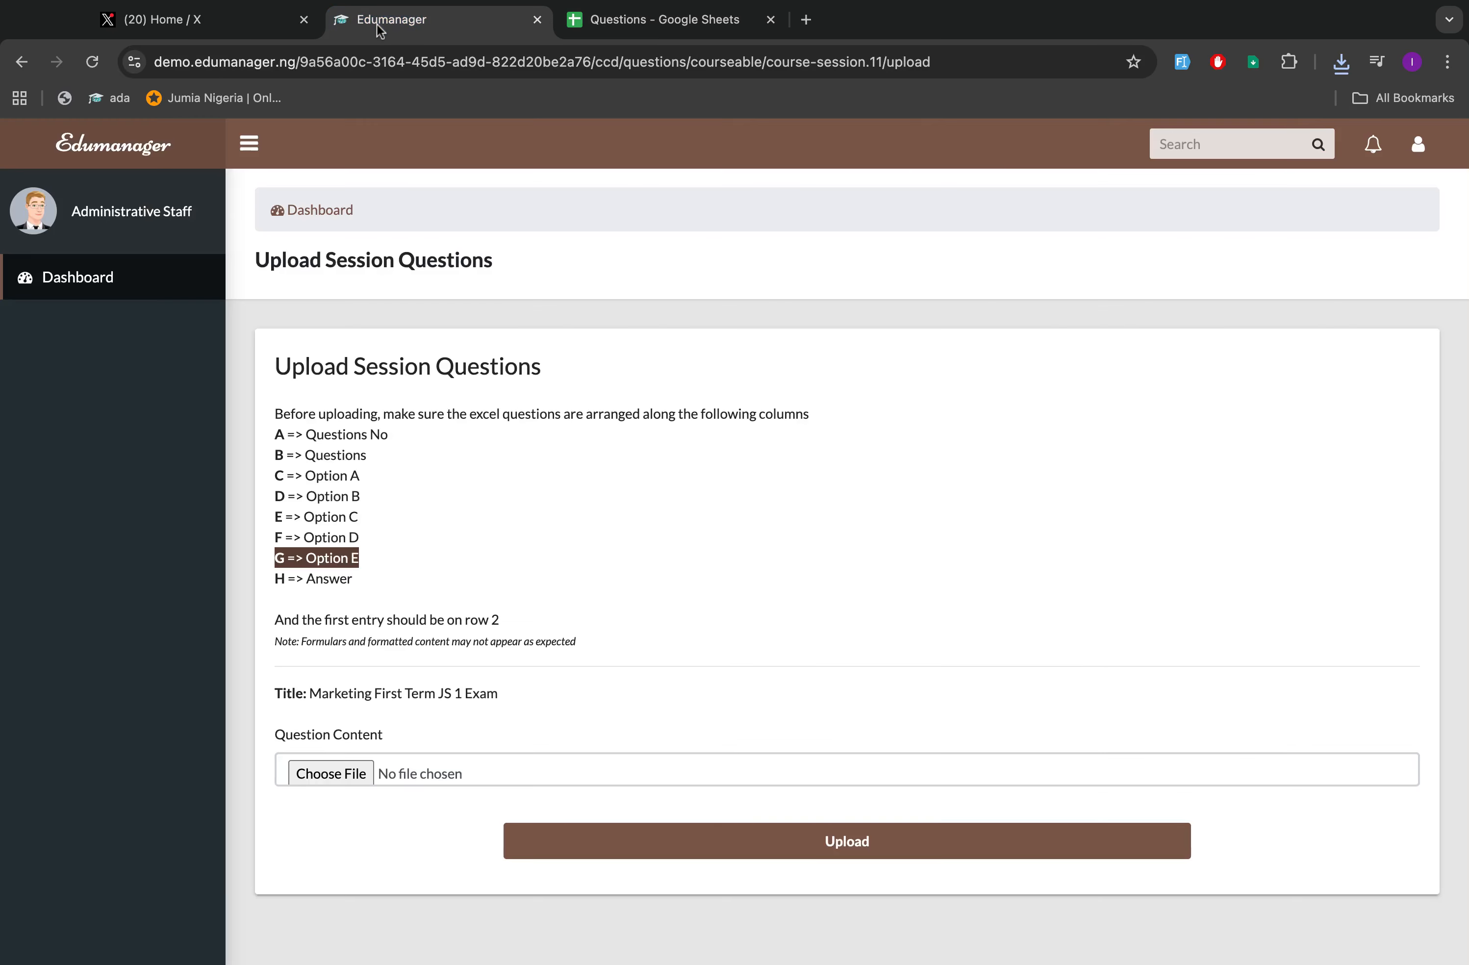
pyautogui.click(327, 775)
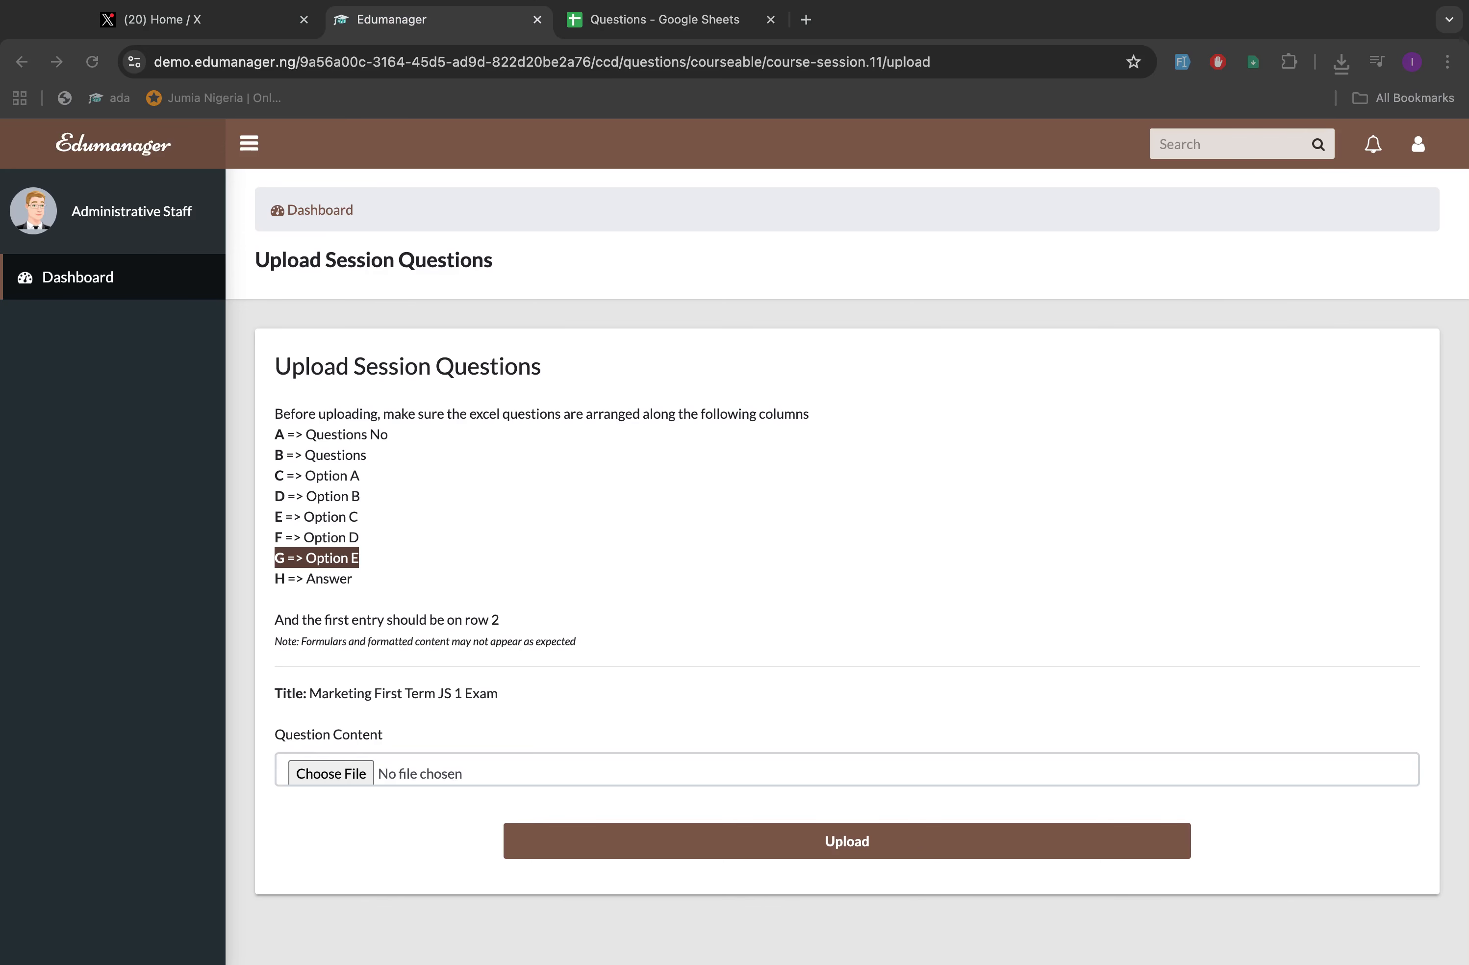
pyautogui.click(1128, 702)
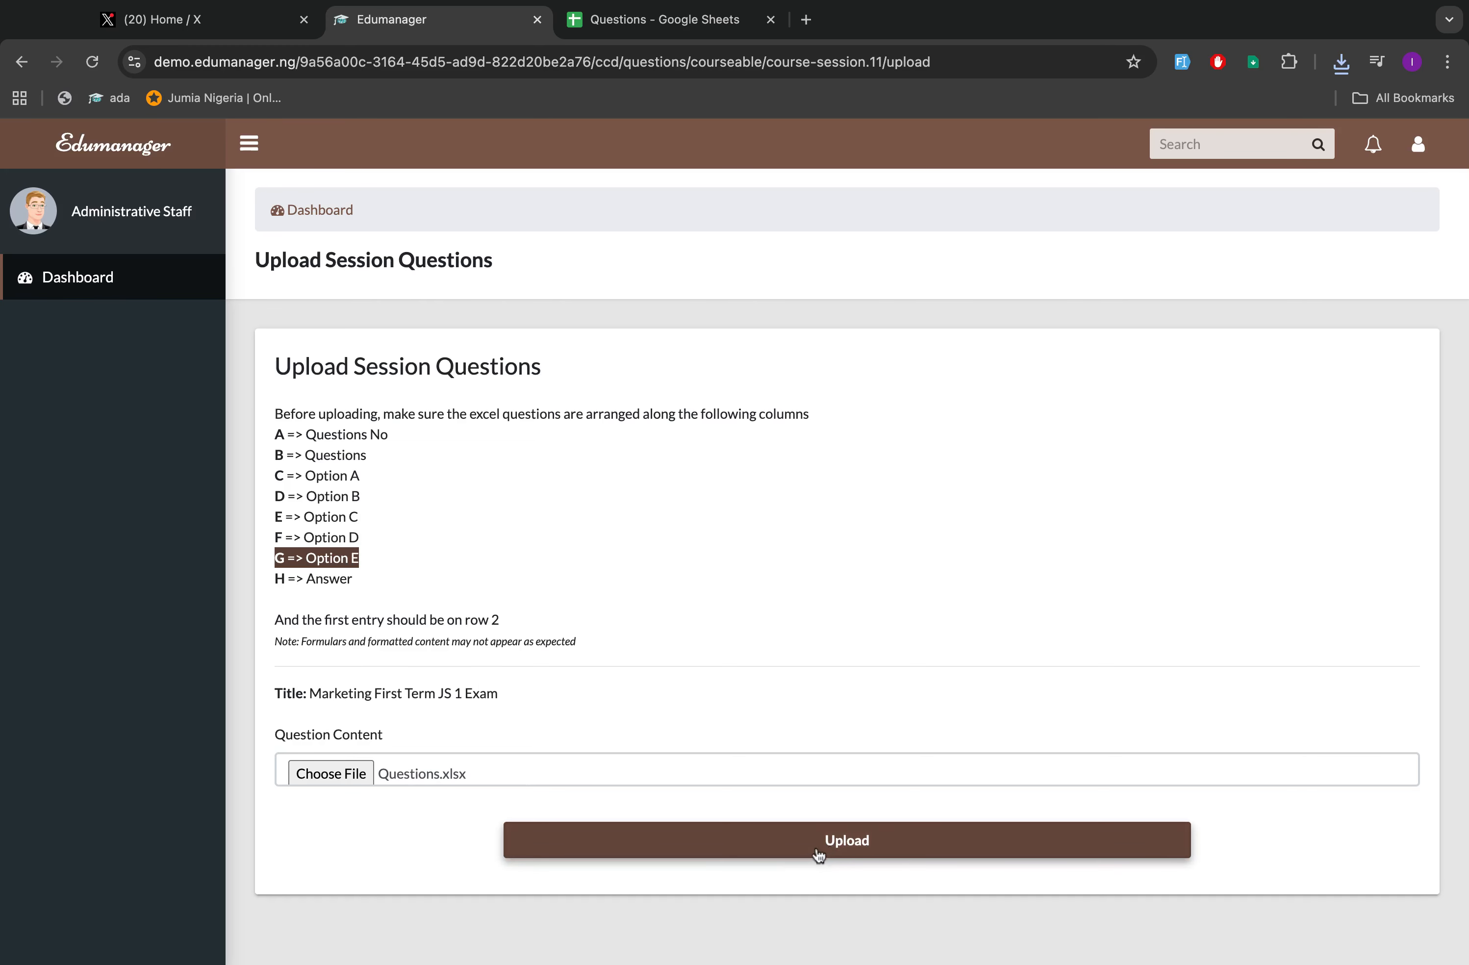
pyautogui.click(850, 849)
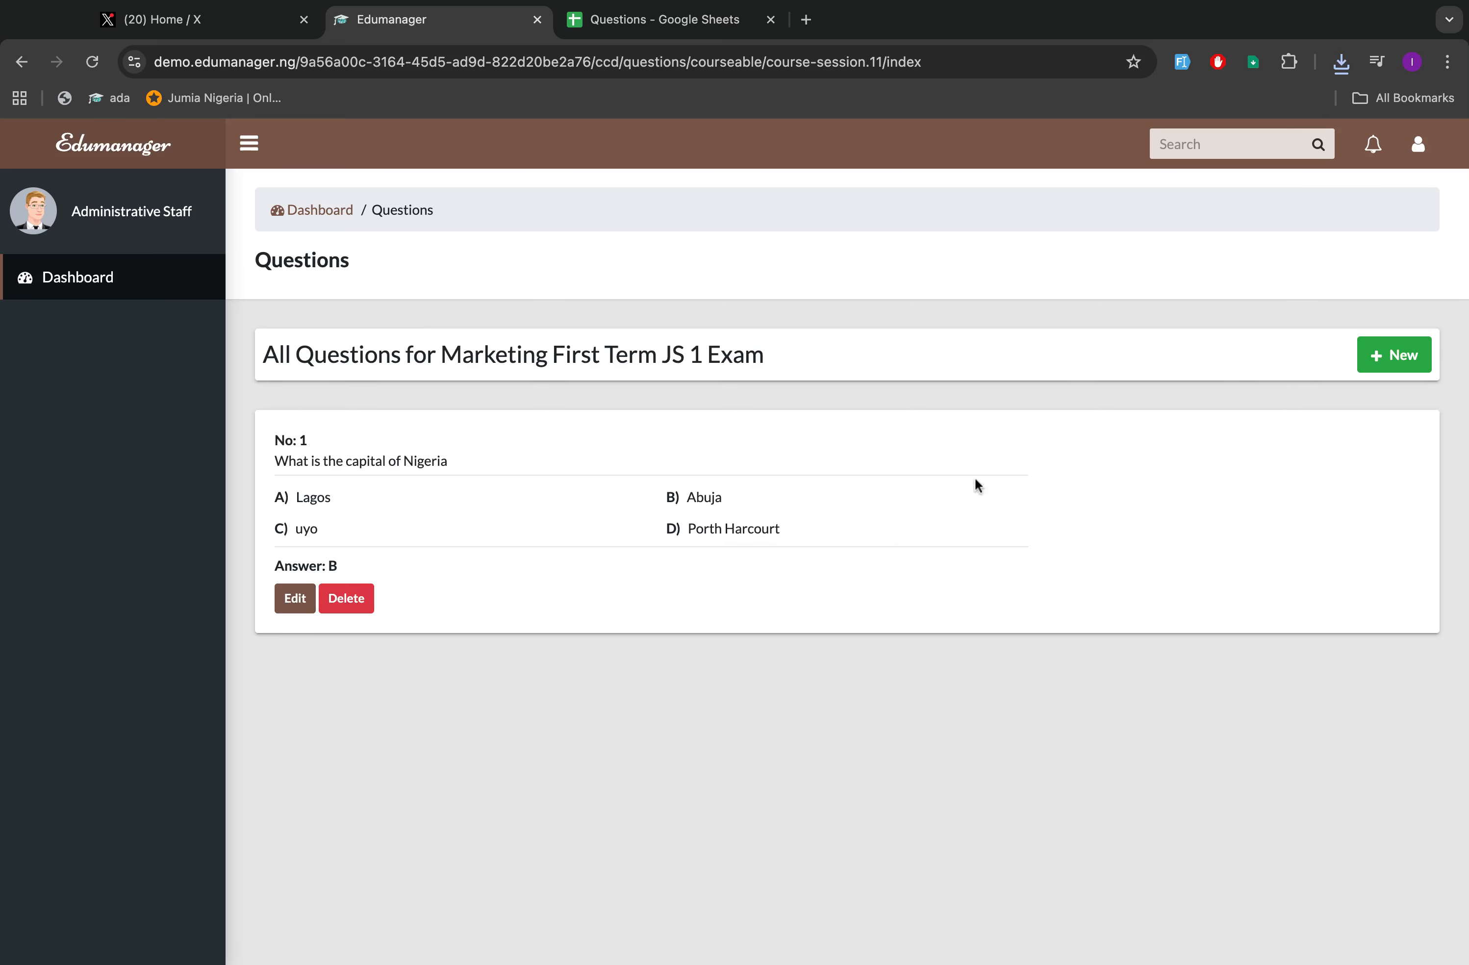
# Open the form for a new exam question and look through its question and option editors.
pyautogui.click(1399, 361)
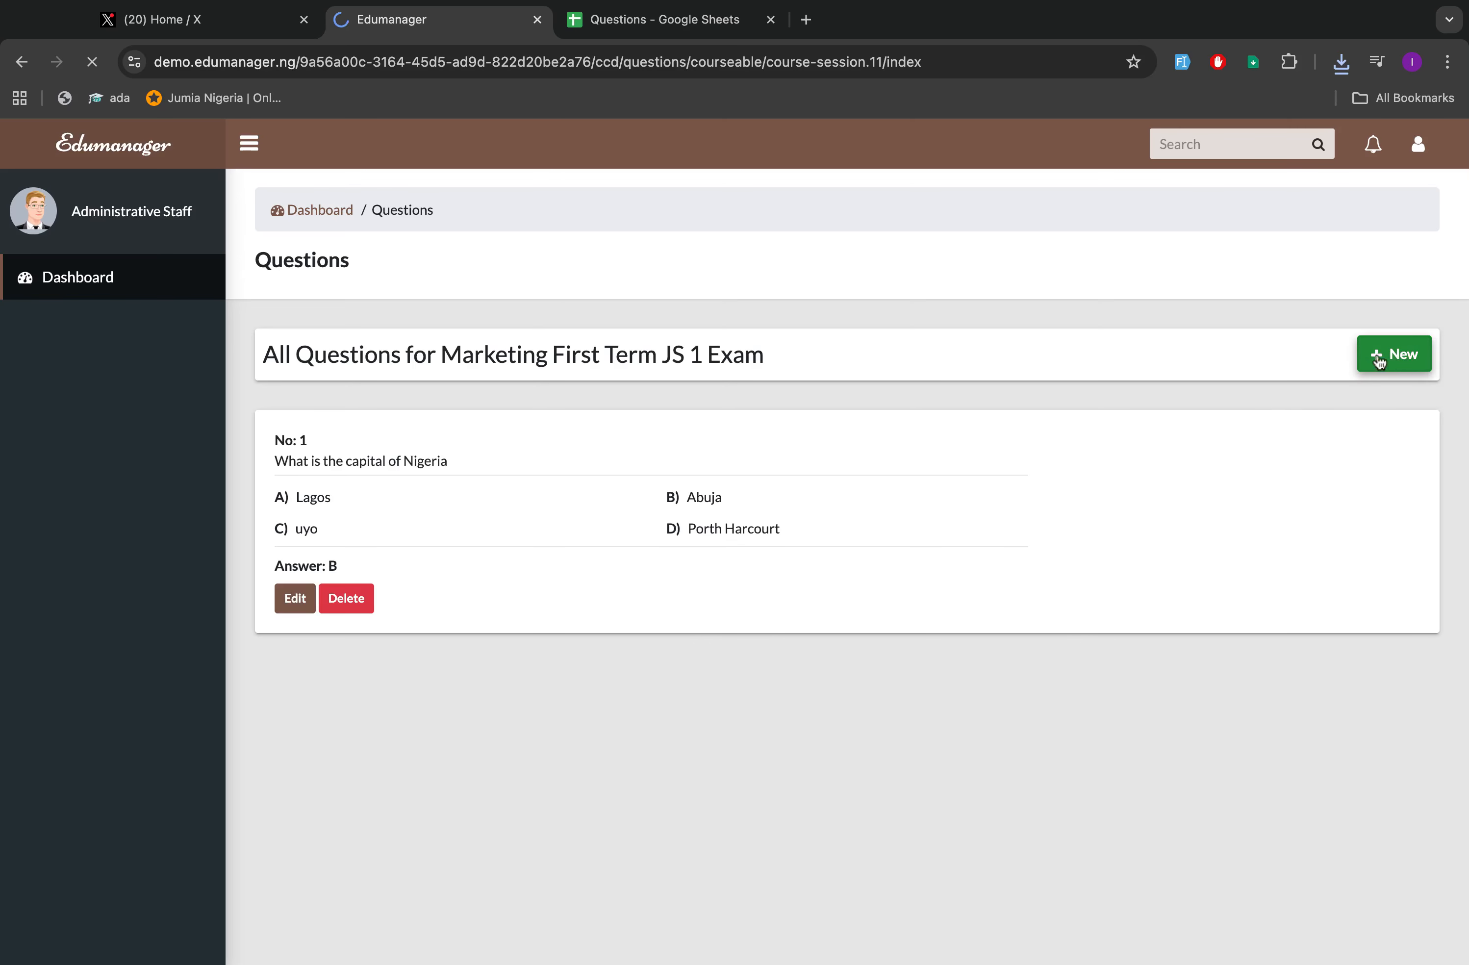
pyautogui.scroll(-6, 739, 577)
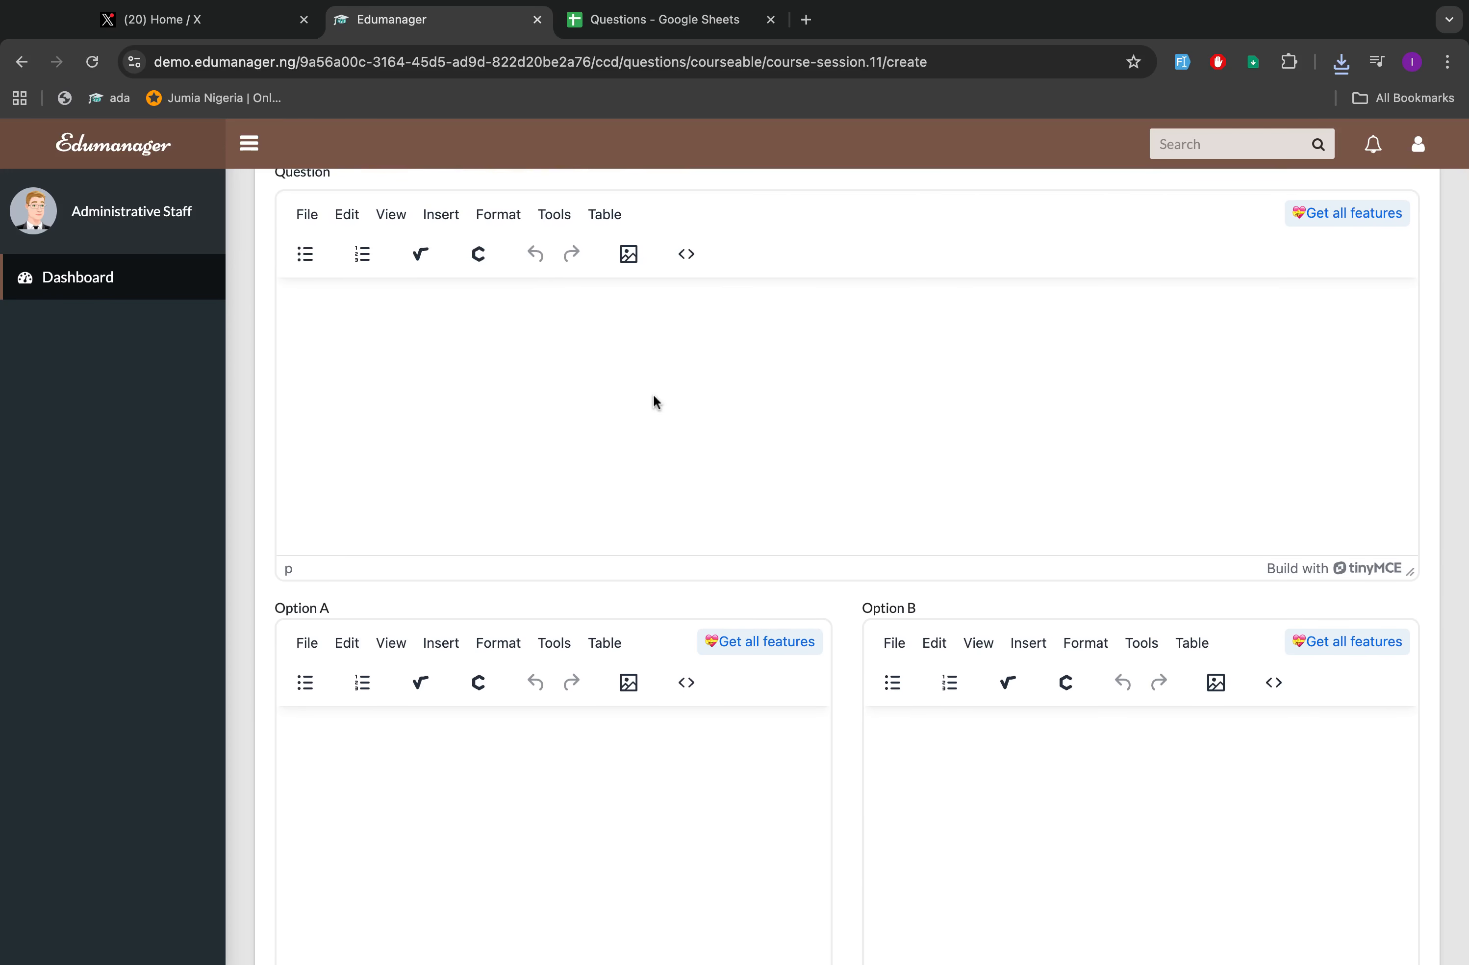
pyautogui.scroll(-6, 653, 400)
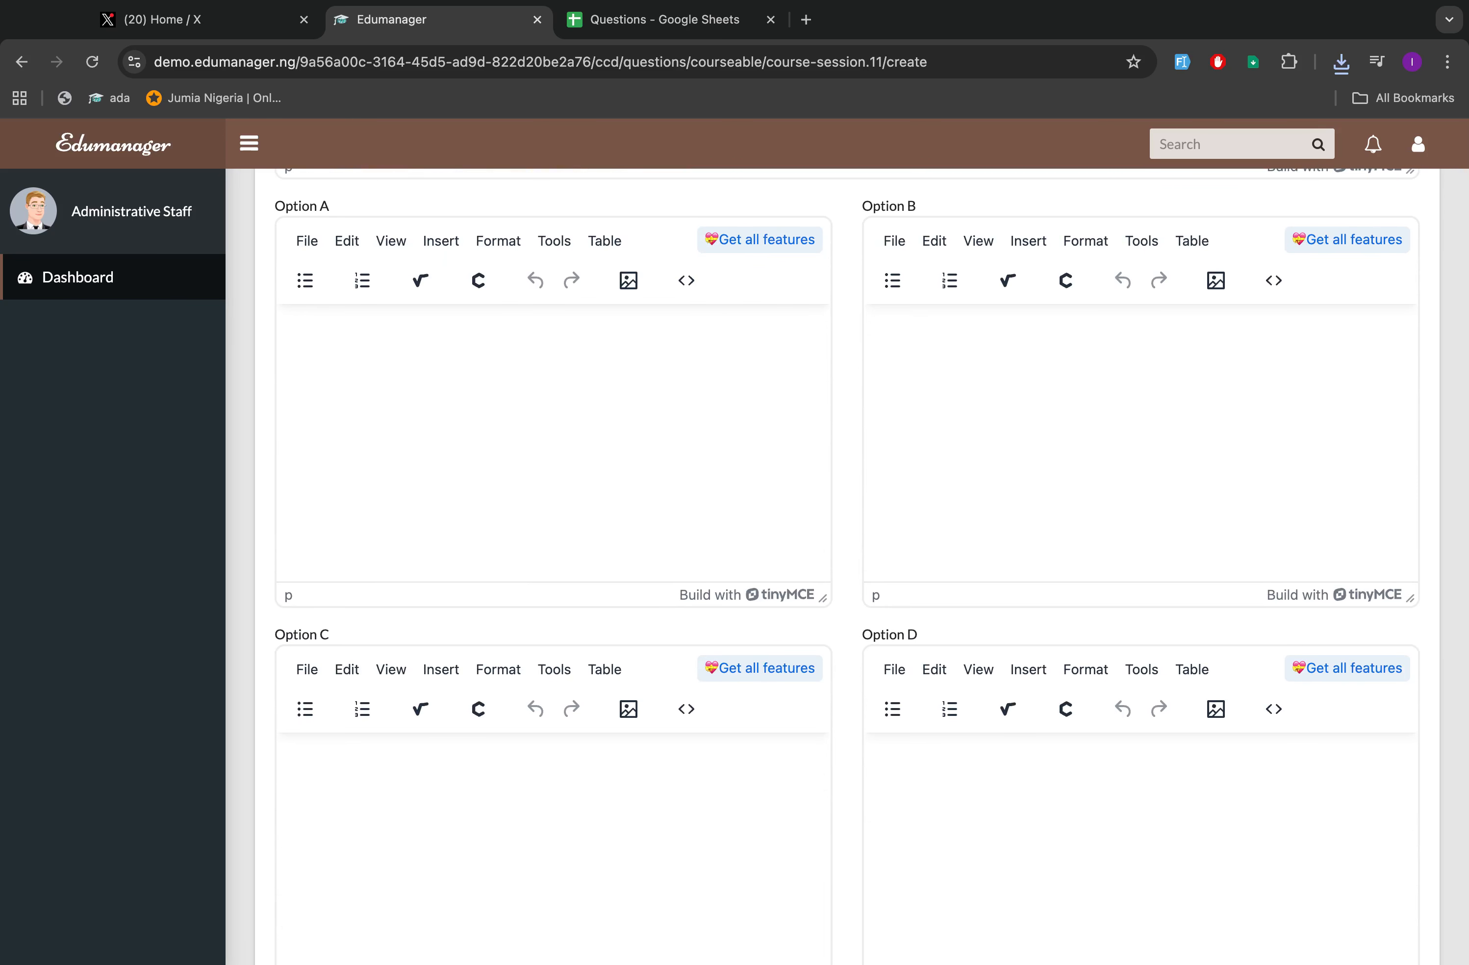
pyautogui.scroll(-10, 846, 563)
pyautogui.scroll(10, 846, 564)
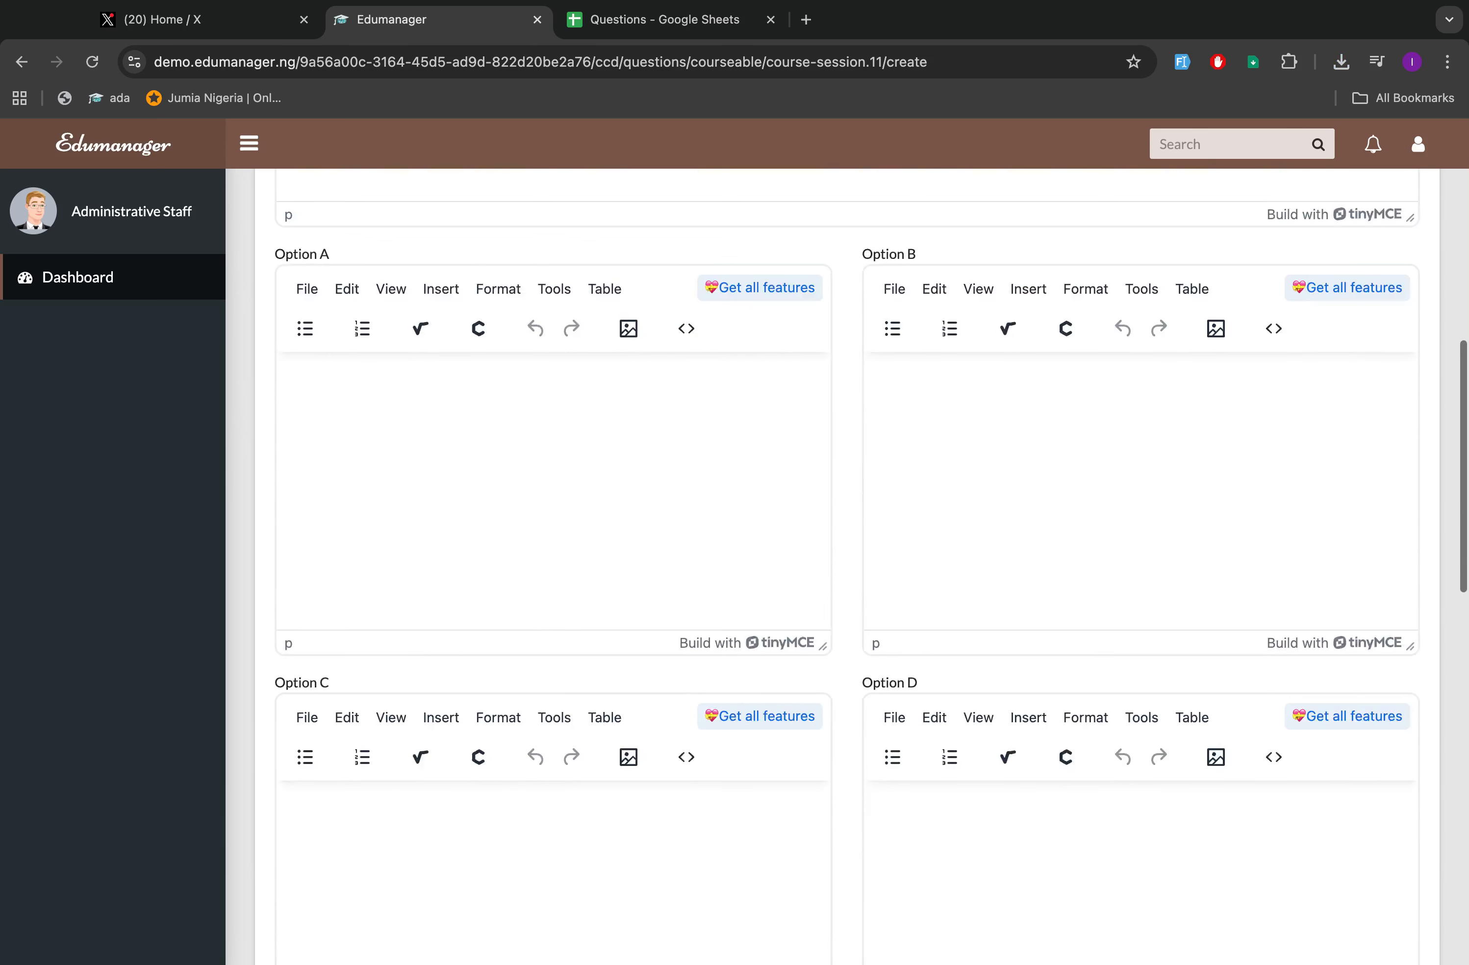
pyautogui.scroll(1, 846, 564)
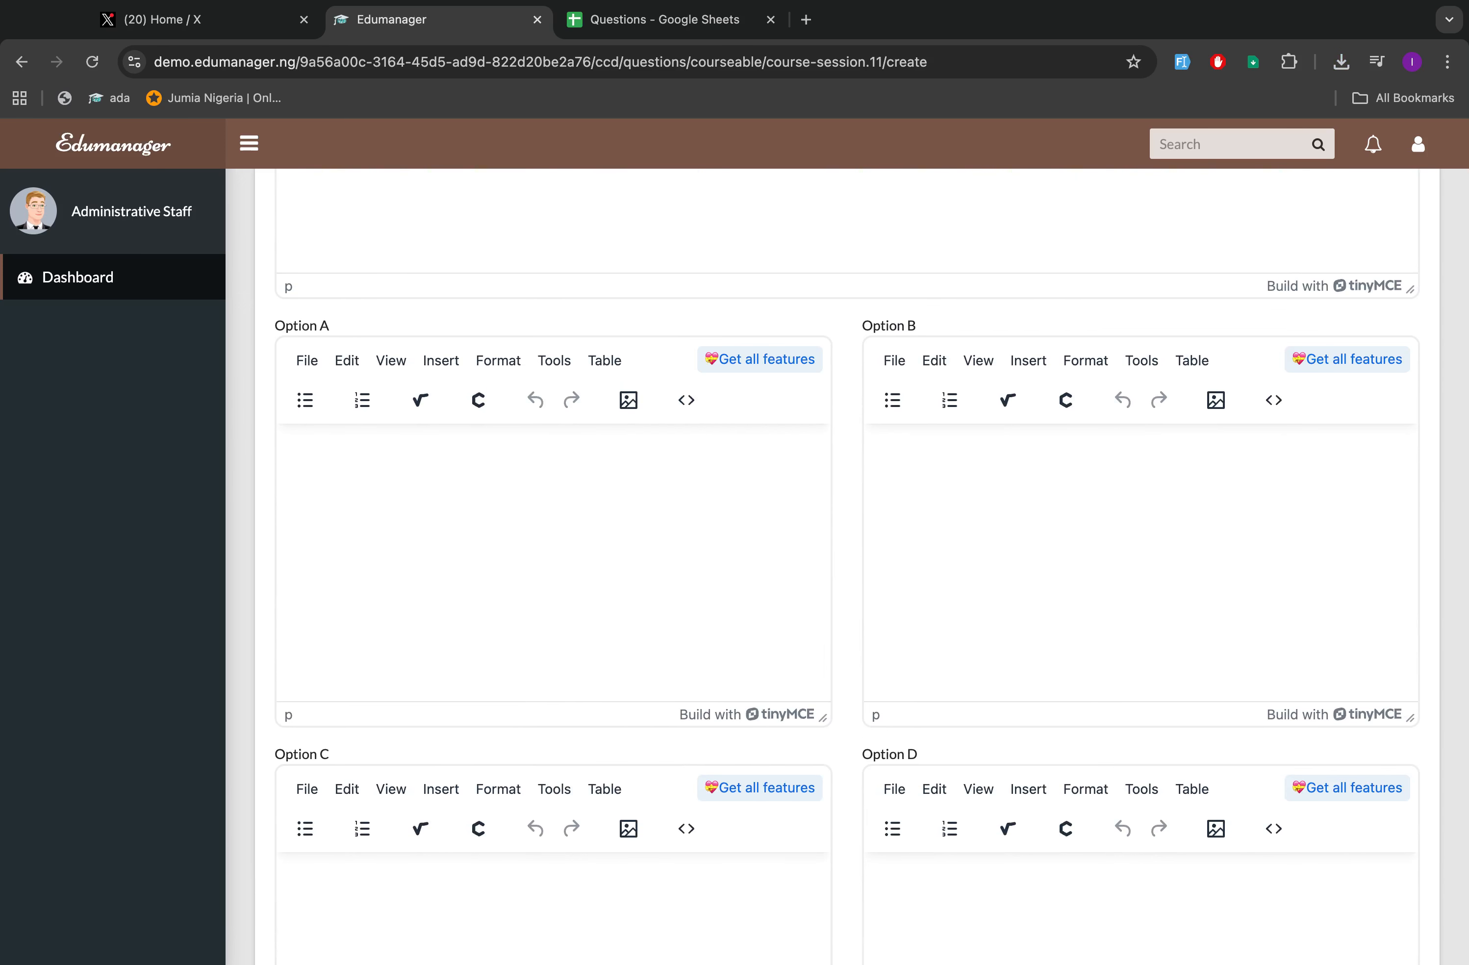